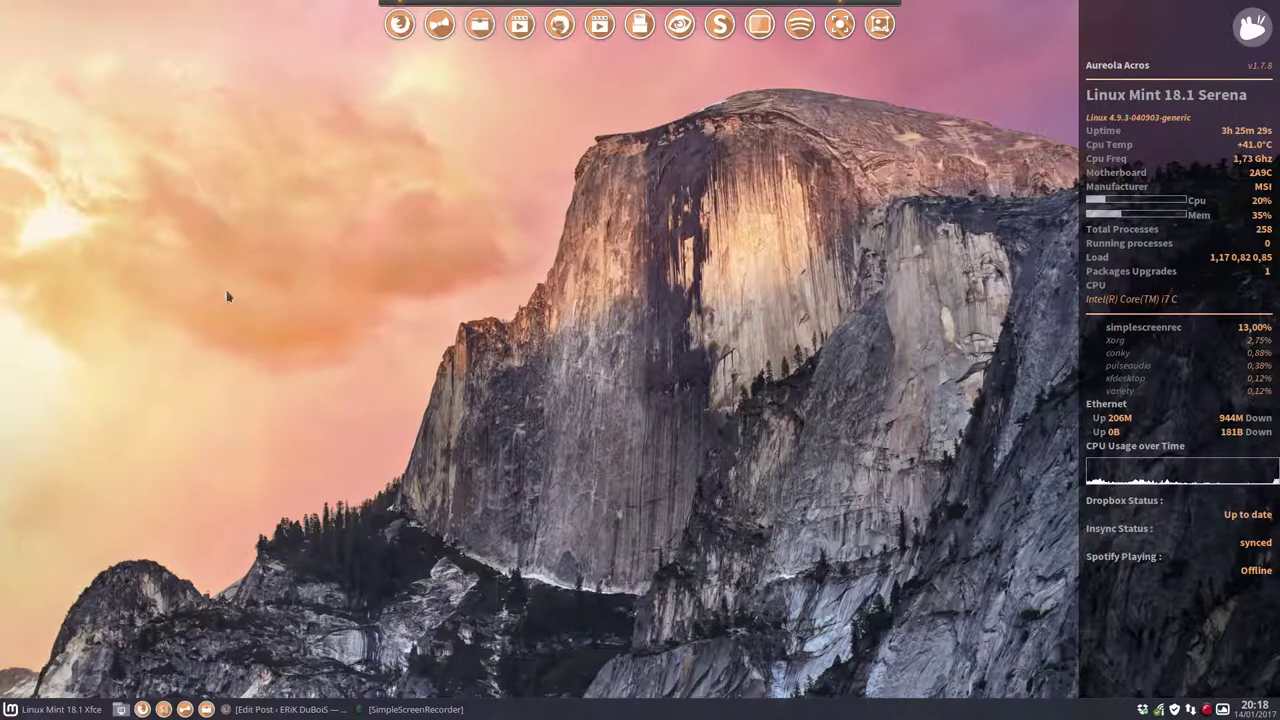
- Open the Xfce Appearance settings from the dock
{"action": "left_click", "coordinate": [40, 709]}
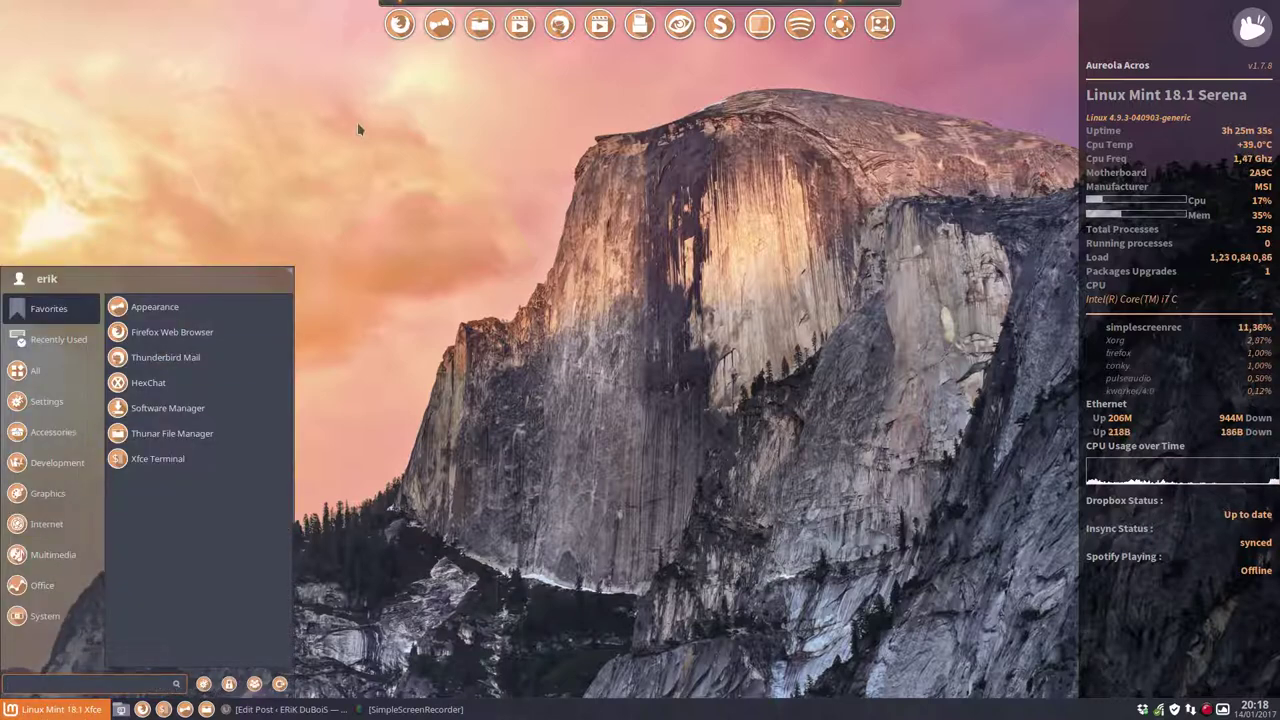
{"action": "left_click", "coordinate": [426, 98]}
{"action": "left_click", "coordinate": [440, 25]}
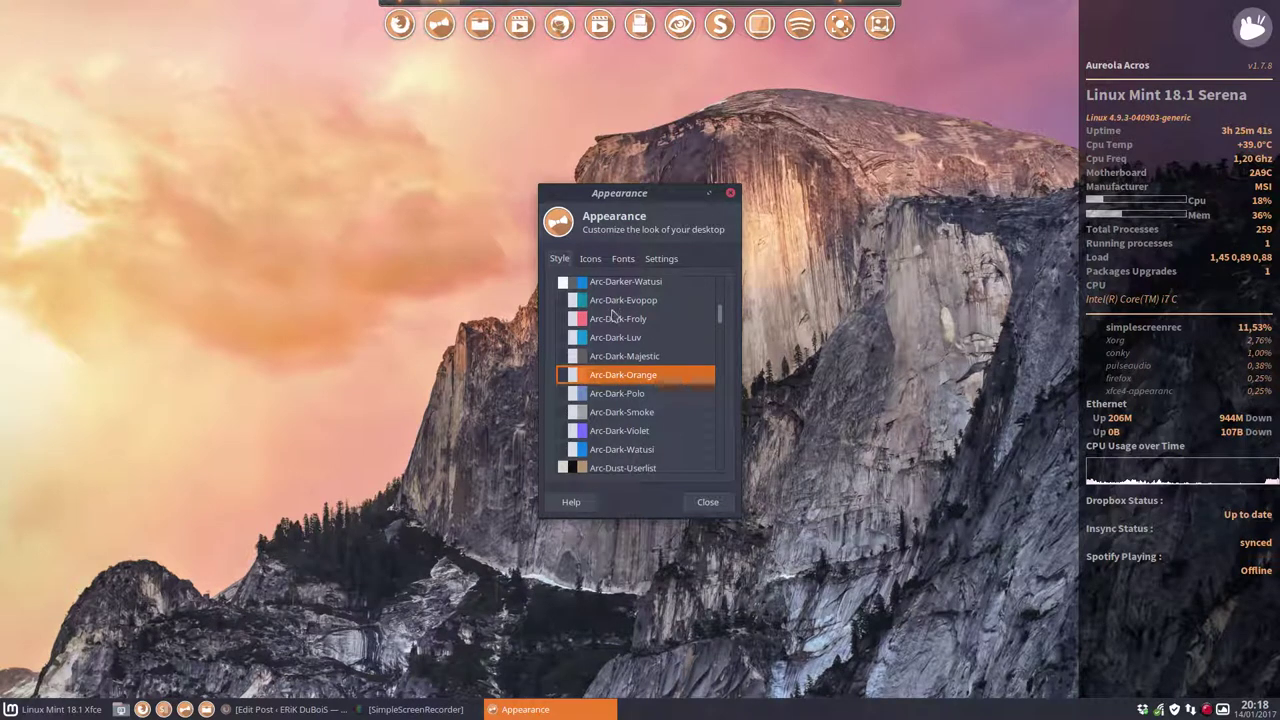
- Preview the Arc-Dark theme variants from Evopop through Violet
{"action": "scroll", "coordinate": [612, 316], "scroll_direction": "up", "scroll_amount": 1}
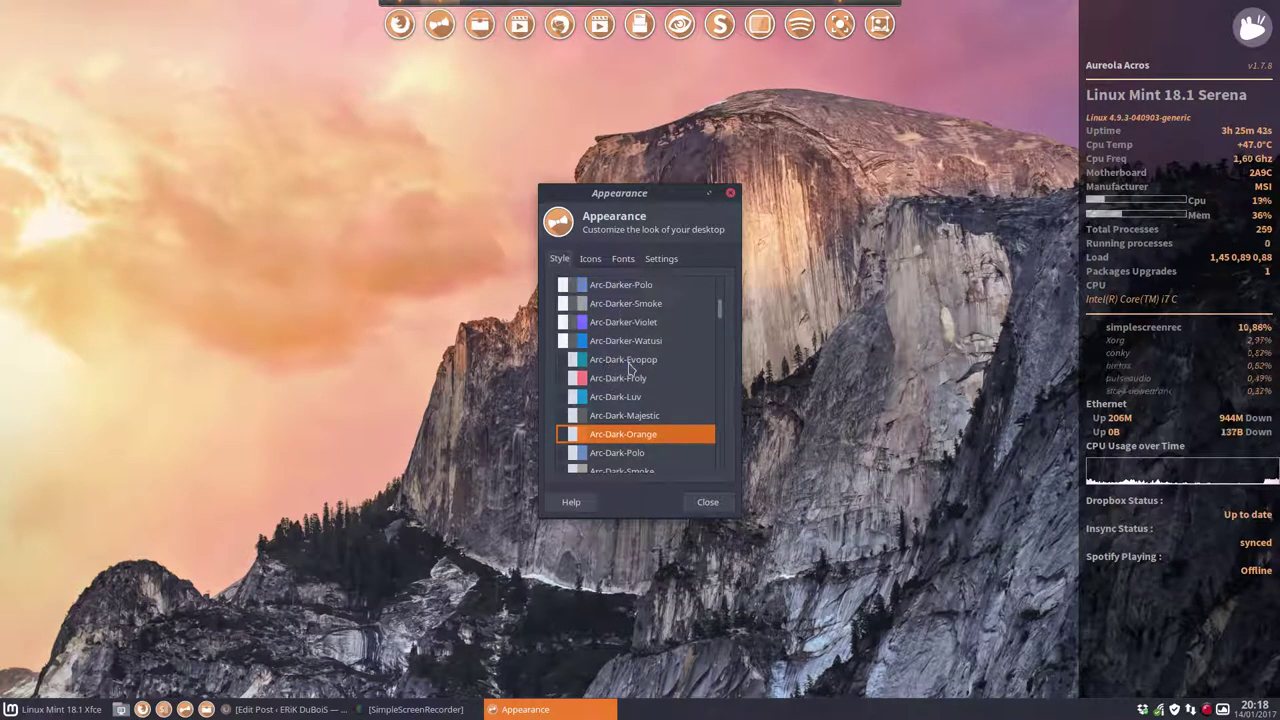
{"action": "left_click", "coordinate": [629, 362]}
{"action": "key", "text": "Down"}
{"action": "key", "text": "Down"}
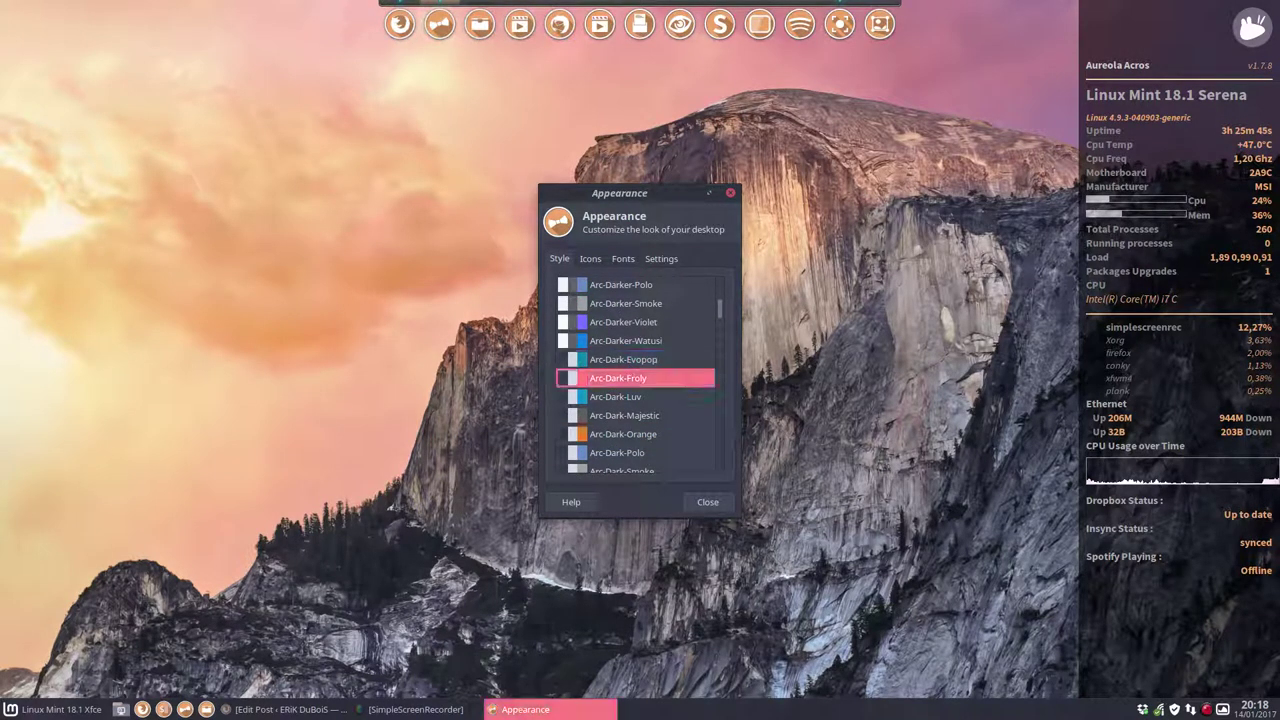
{"action": "key", "text": "Down"}
{"action": "key", "text": "Down"}
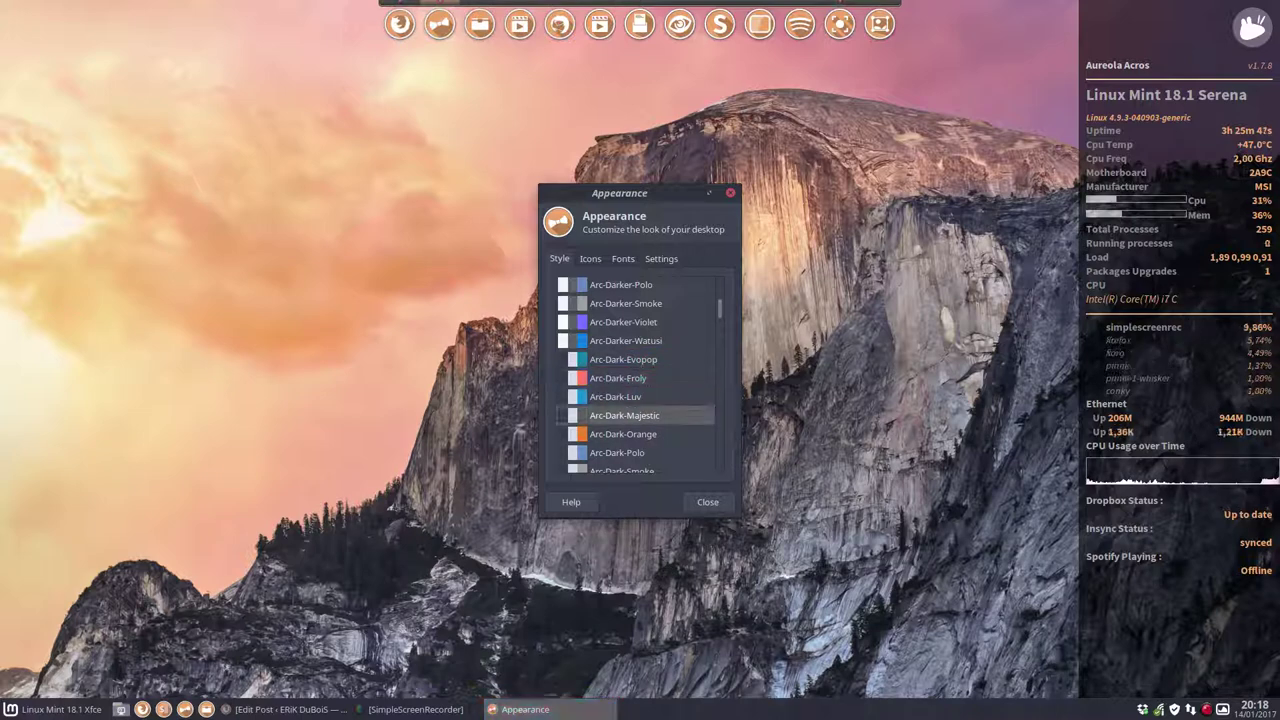
{"action": "key", "text": "Down"}
{"action": "key", "text": "Down"}
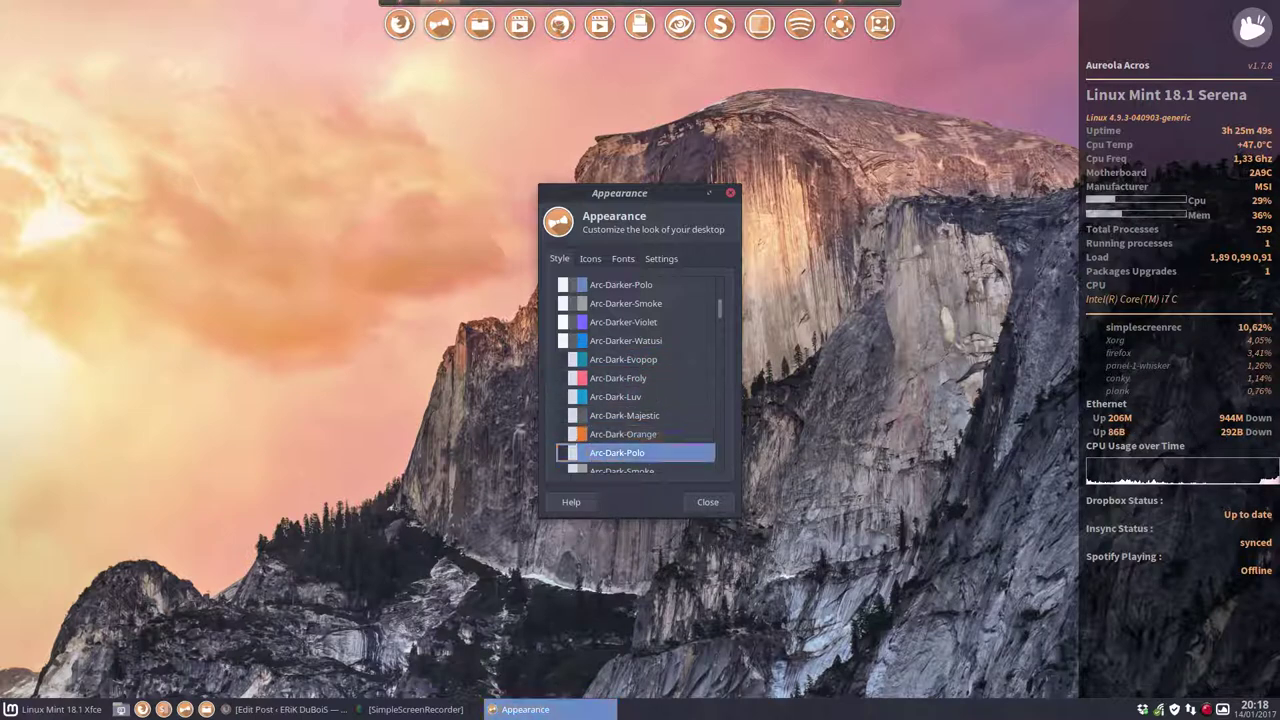
{"action": "key", "text": "Down"}
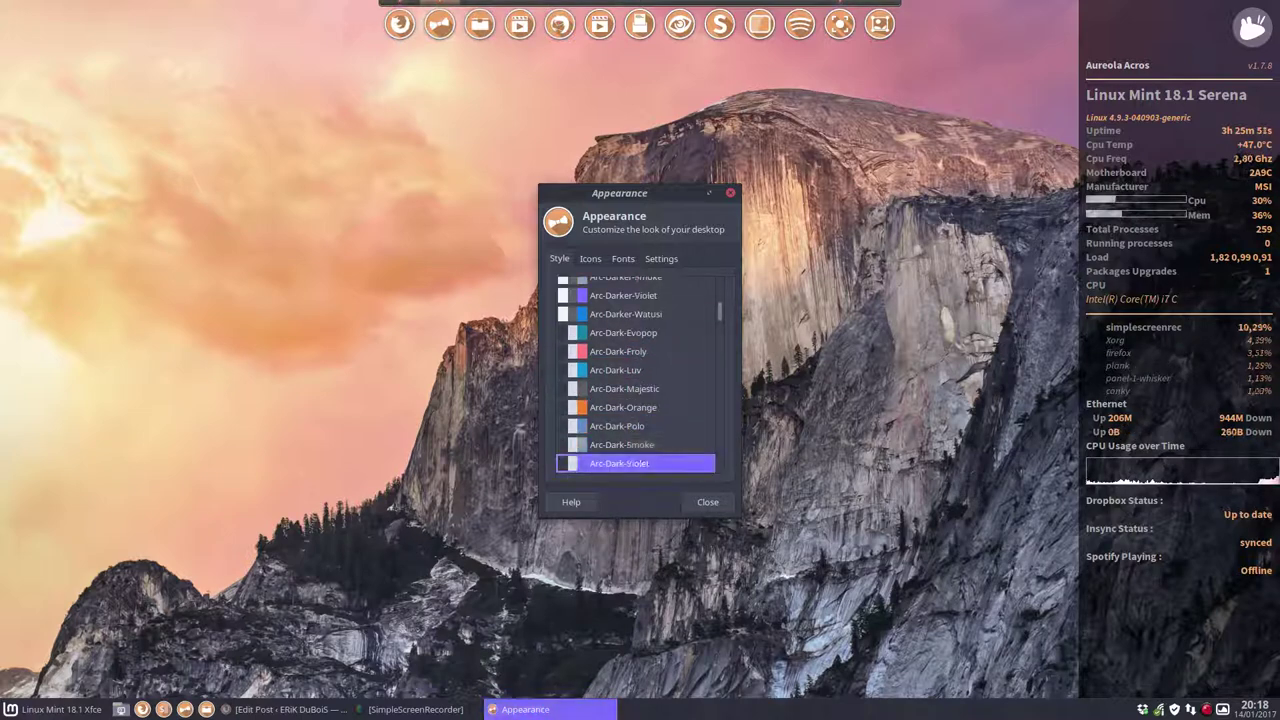
{"action": "key", "text": "Down"}
{"action": "key", "text": "Down"}
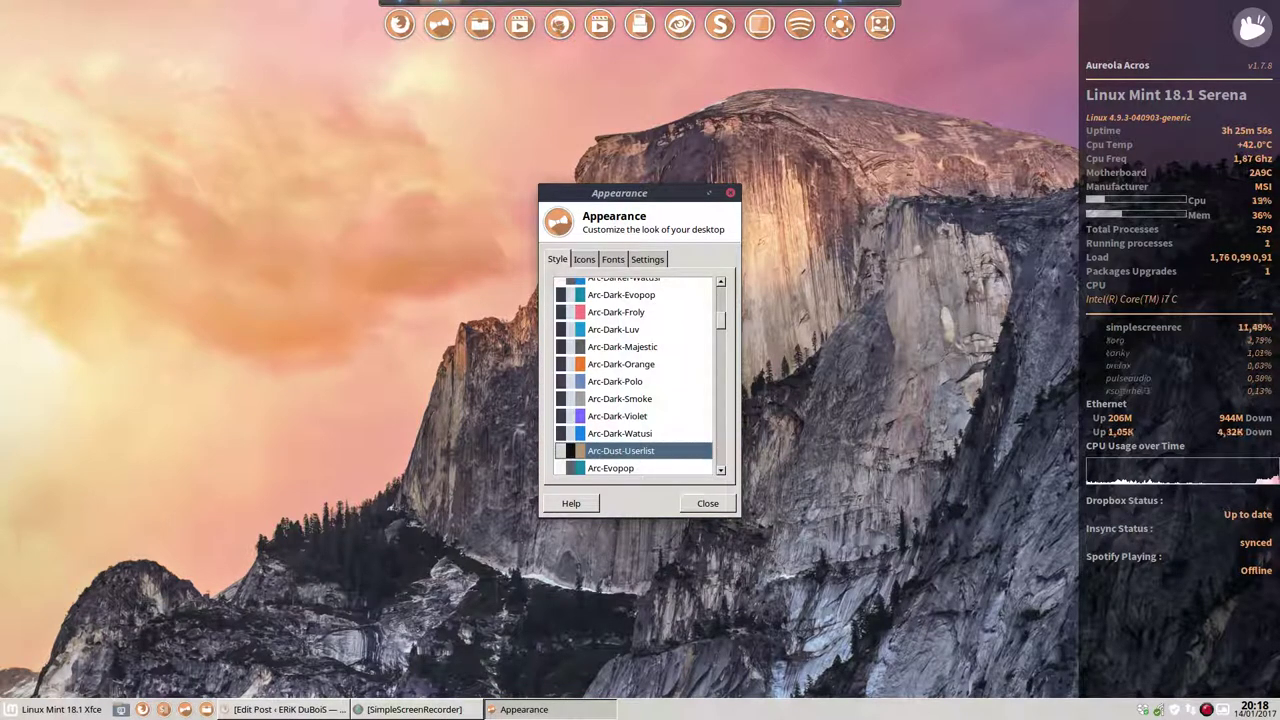
- Reselect Arc-Dark-Orange as the theme and close the Appearance settings
{"action": "key", "text": "Up"}
{"action": "key", "text": "Up"}
{"action": "key", "text": "Up"}
{"action": "key", "text": "Up"}
{"action": "key", "text": "Up"}
{"action": "key", "text": "Up"}
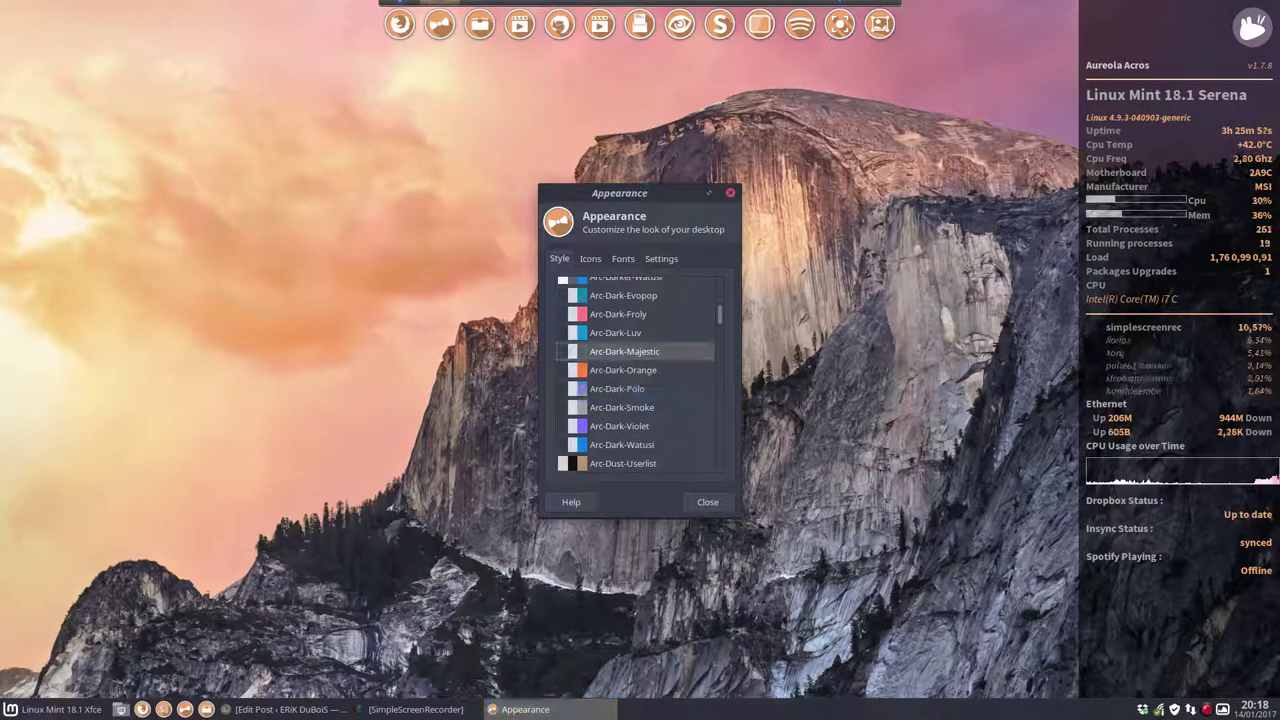
{"action": "key", "text": "Down"}
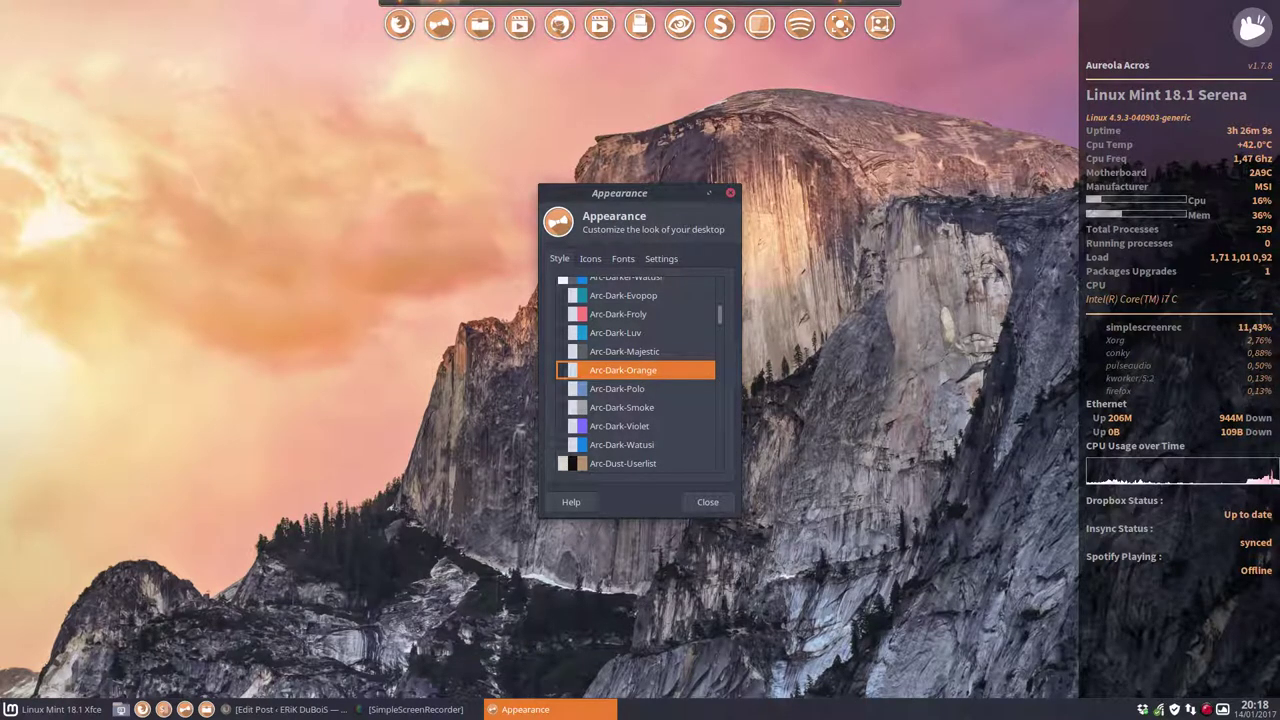
{"action": "left_click", "coordinate": [731, 195]}
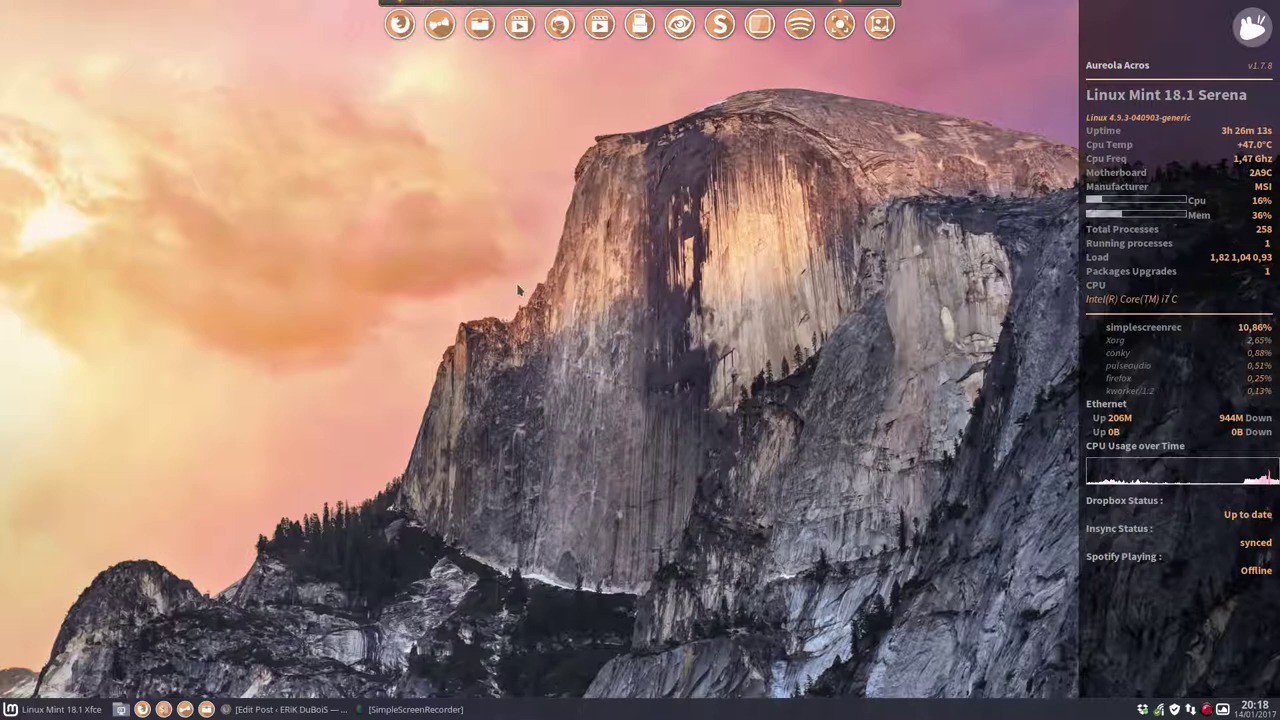
{"action": "left_click", "coordinate": [55, 709]}
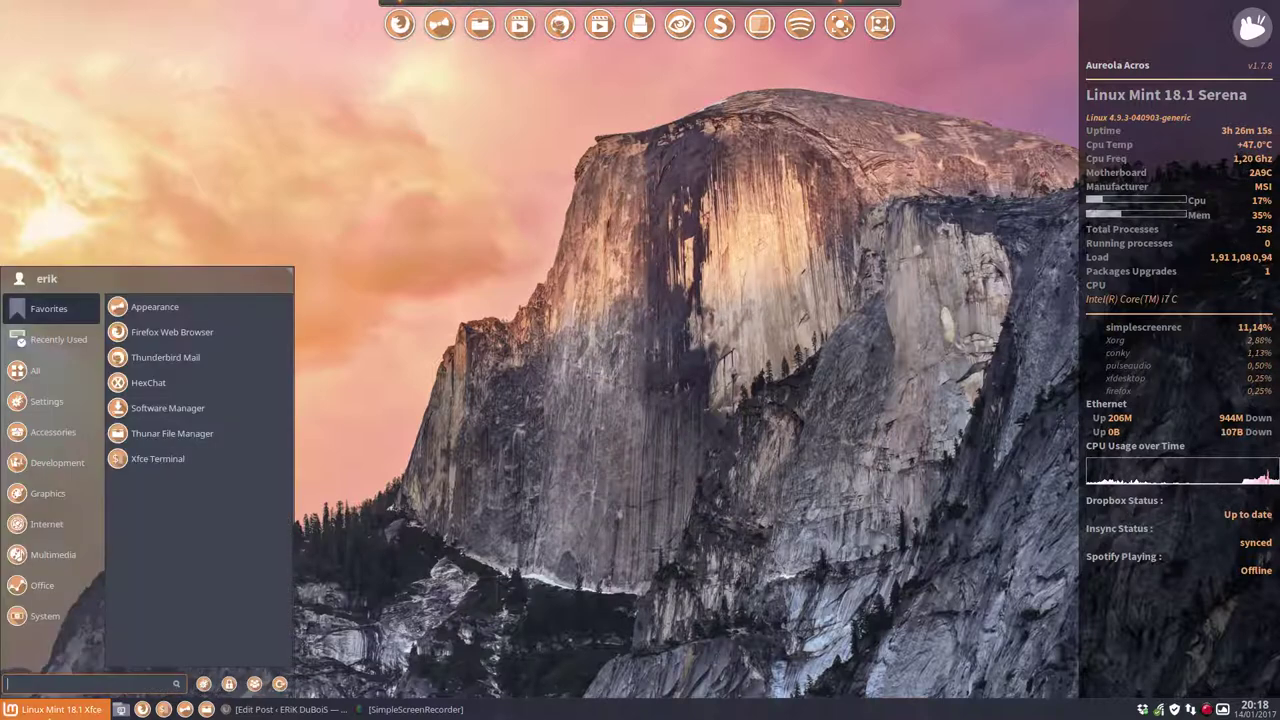
{"action": "mouse_move", "coordinate": [55, 586]}
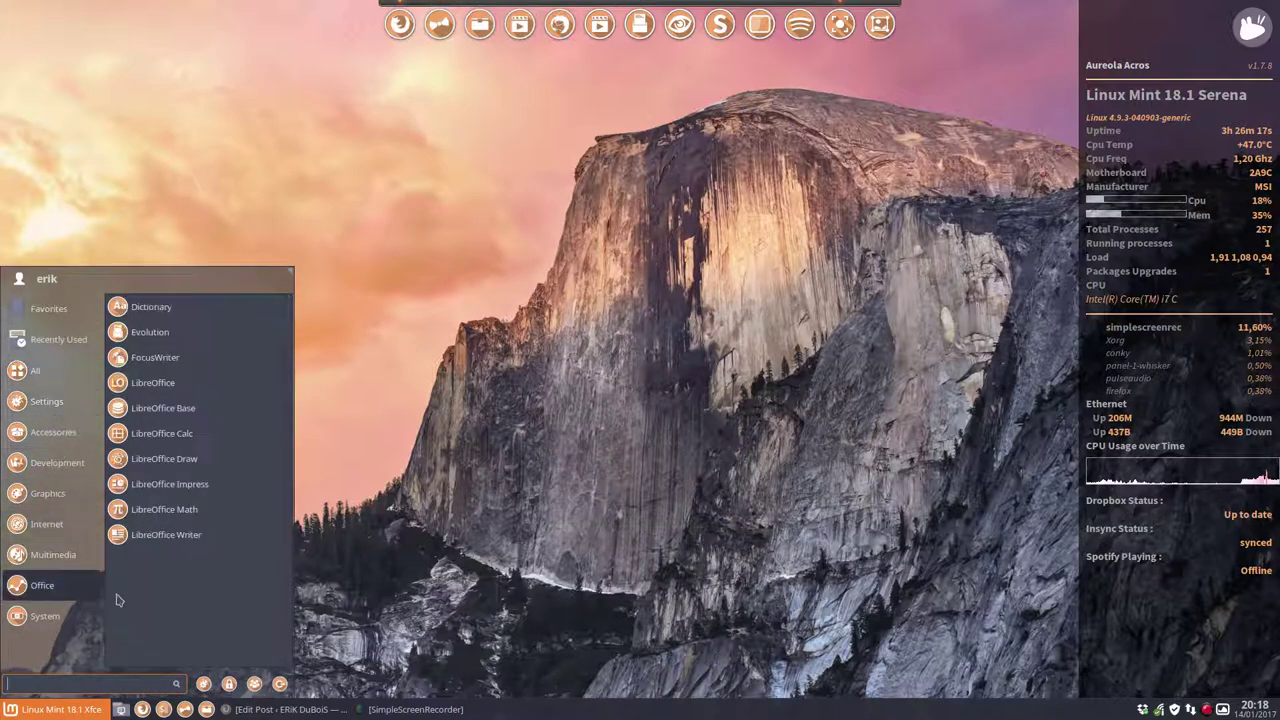
{"action": "left_click", "coordinate": [521, 310]}
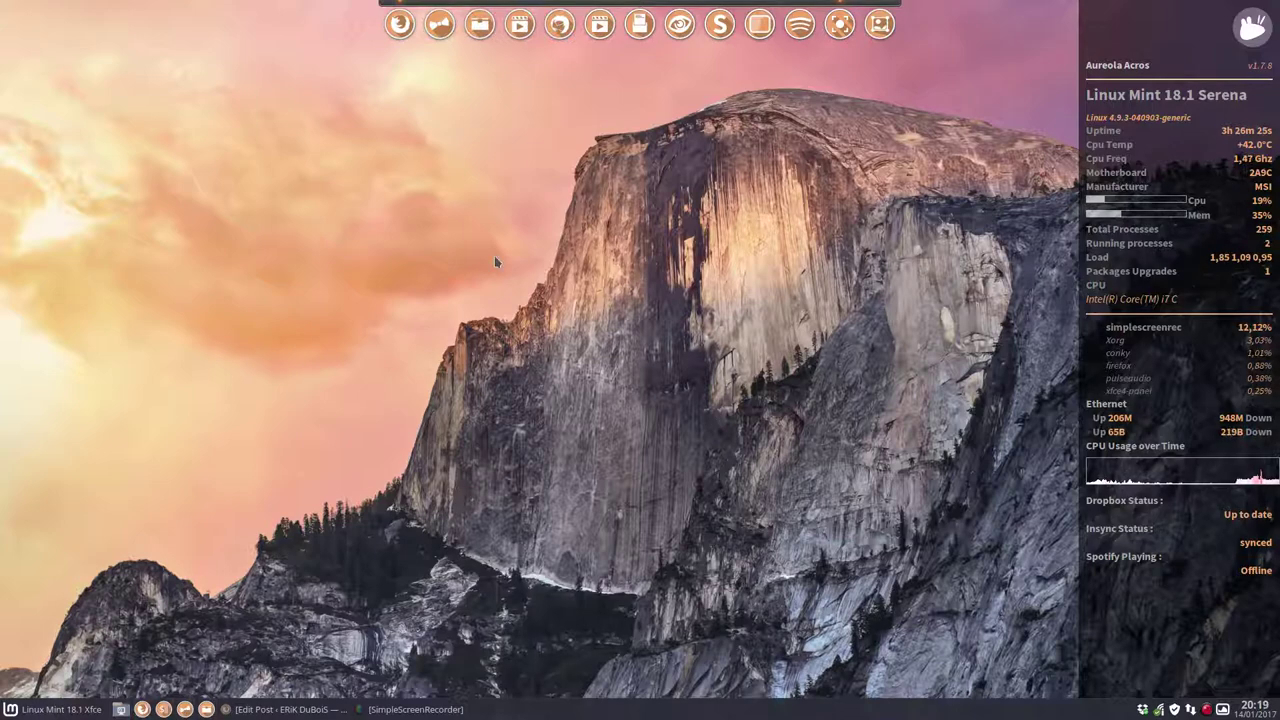
{"action": "key", "text": "ctrl+alt+f"}
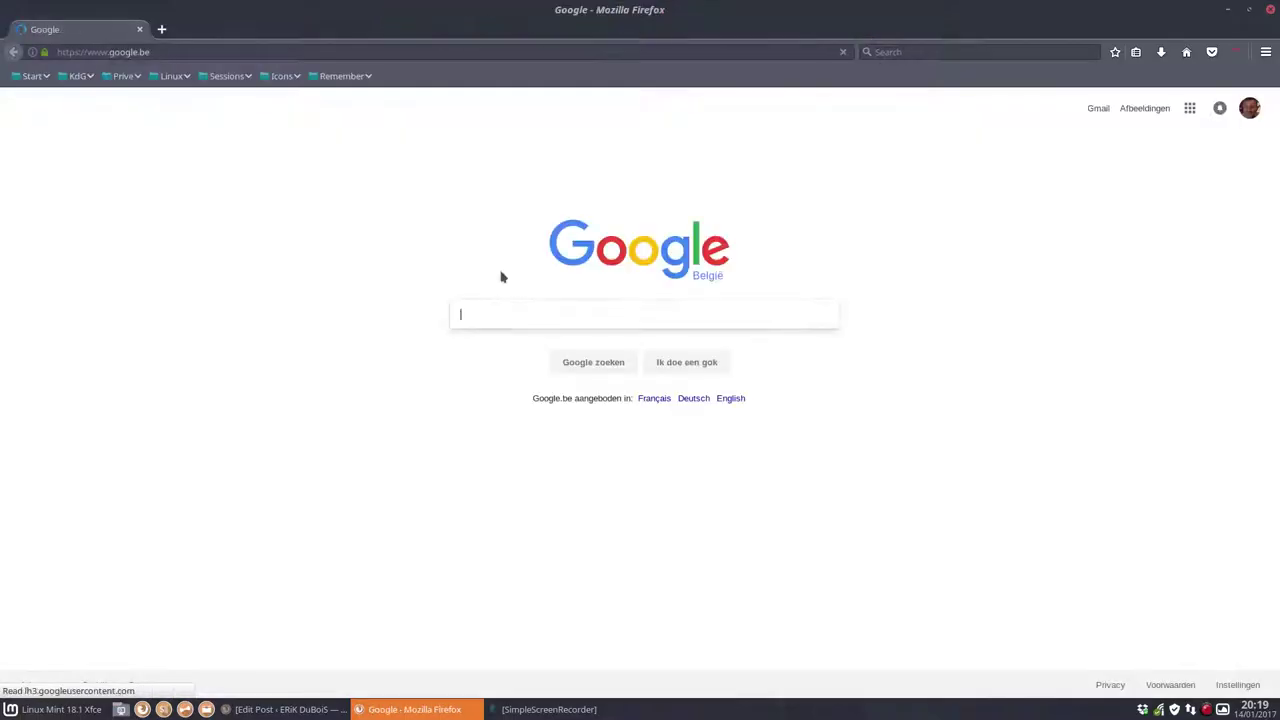
- Search Google for 'arc theme colora'
{"action": "type", "text": "a"}
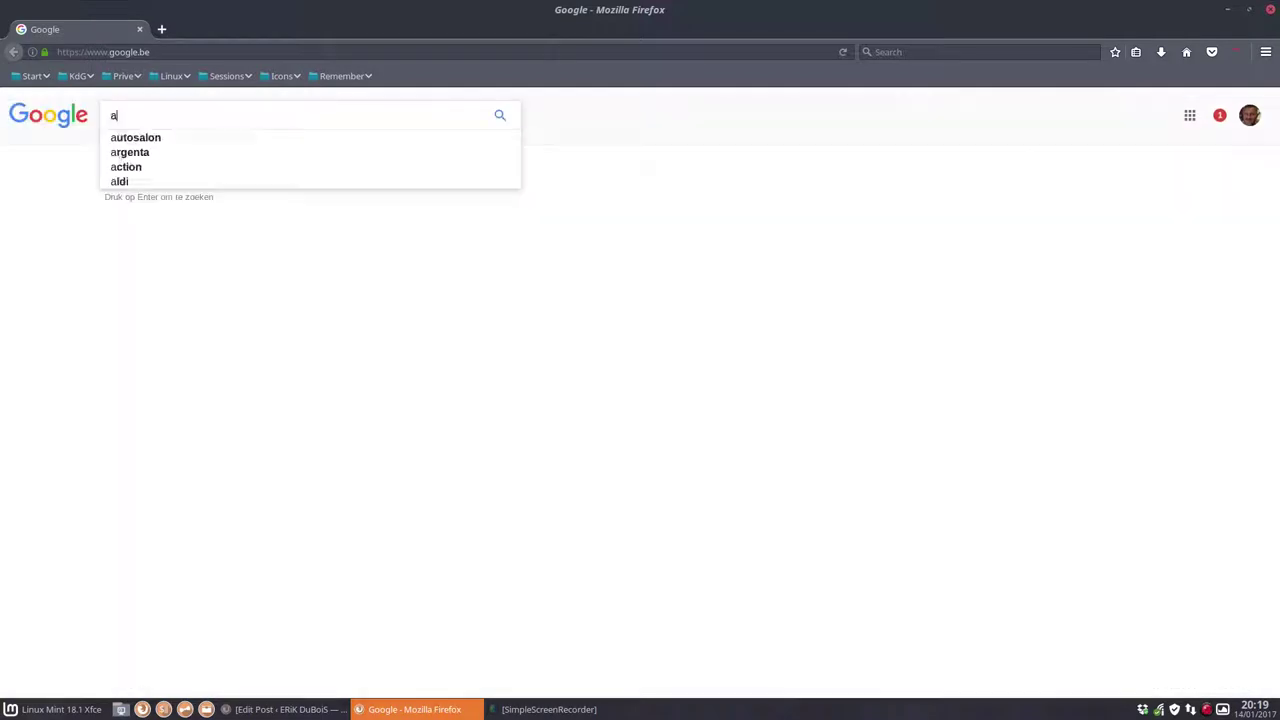
{"action": "type", "text": "rc theme colora"}
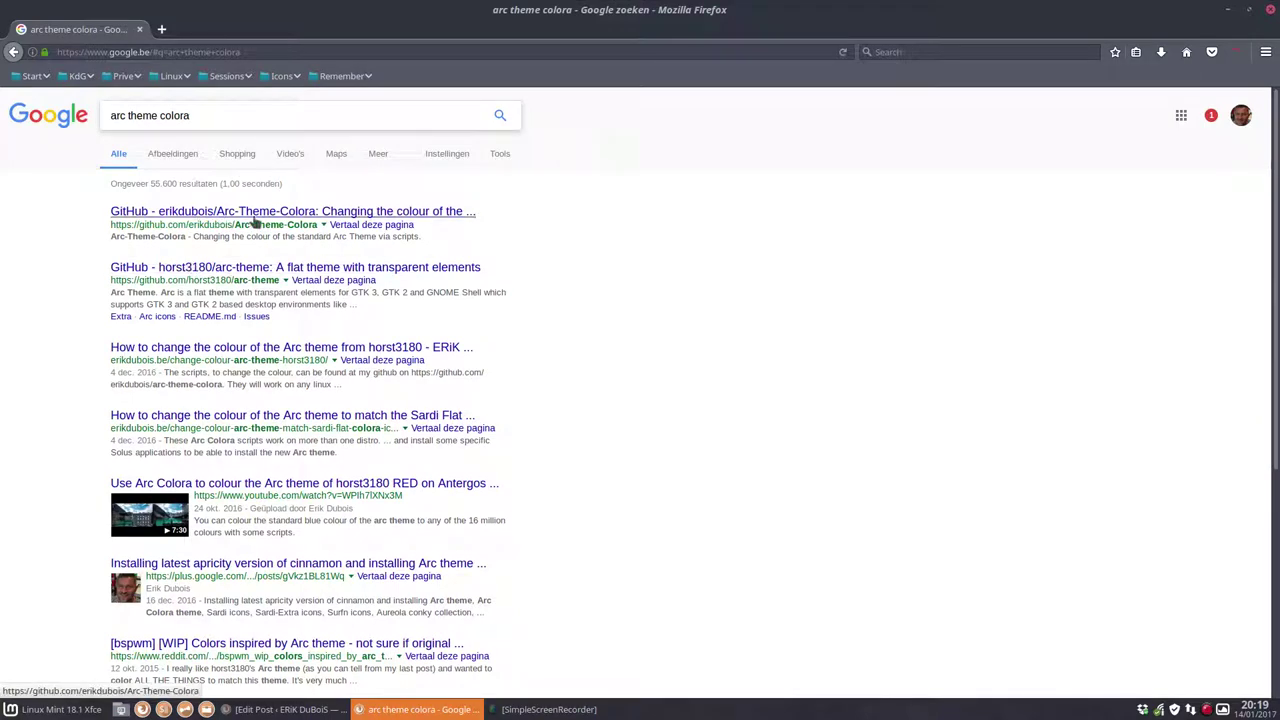
- Open the Arc-Theme-Colora GitHub repository and scroll its README to the clone steps
{"action": "left_click", "coordinate": [346, 214]}
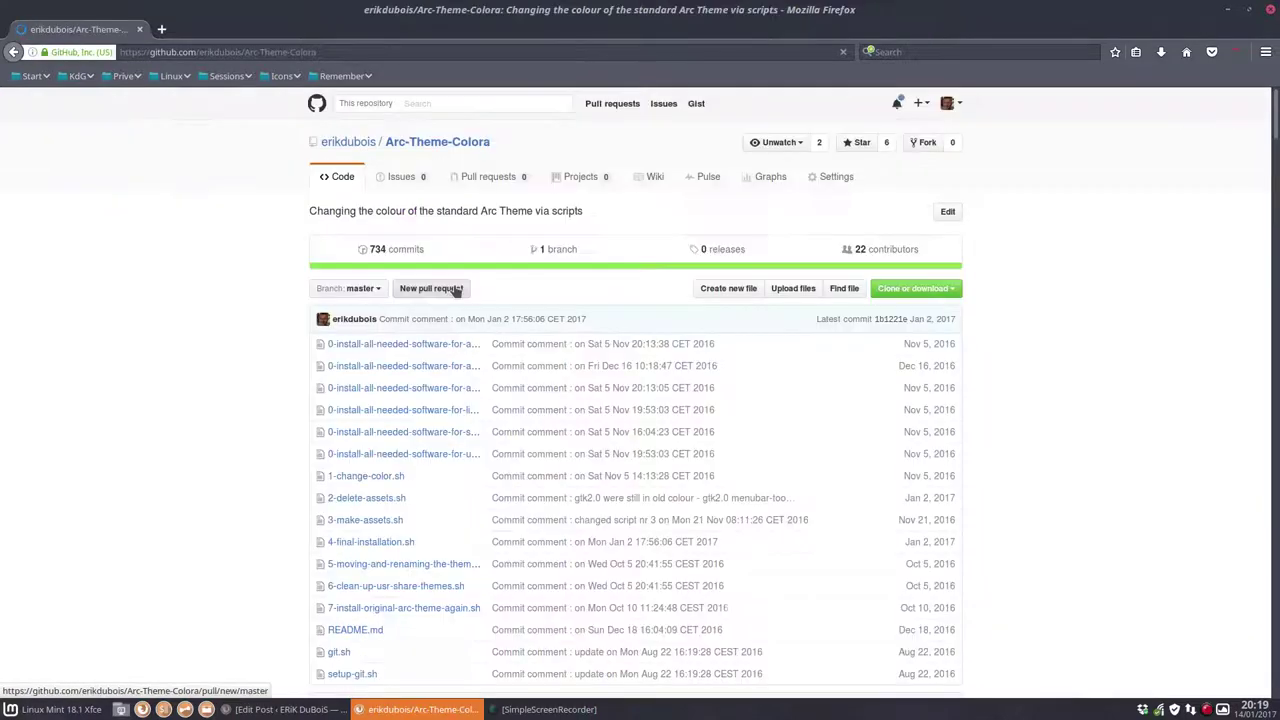
{"action": "scroll", "coordinate": [183, 451], "scroll_direction": "down", "scroll_amount": 5}
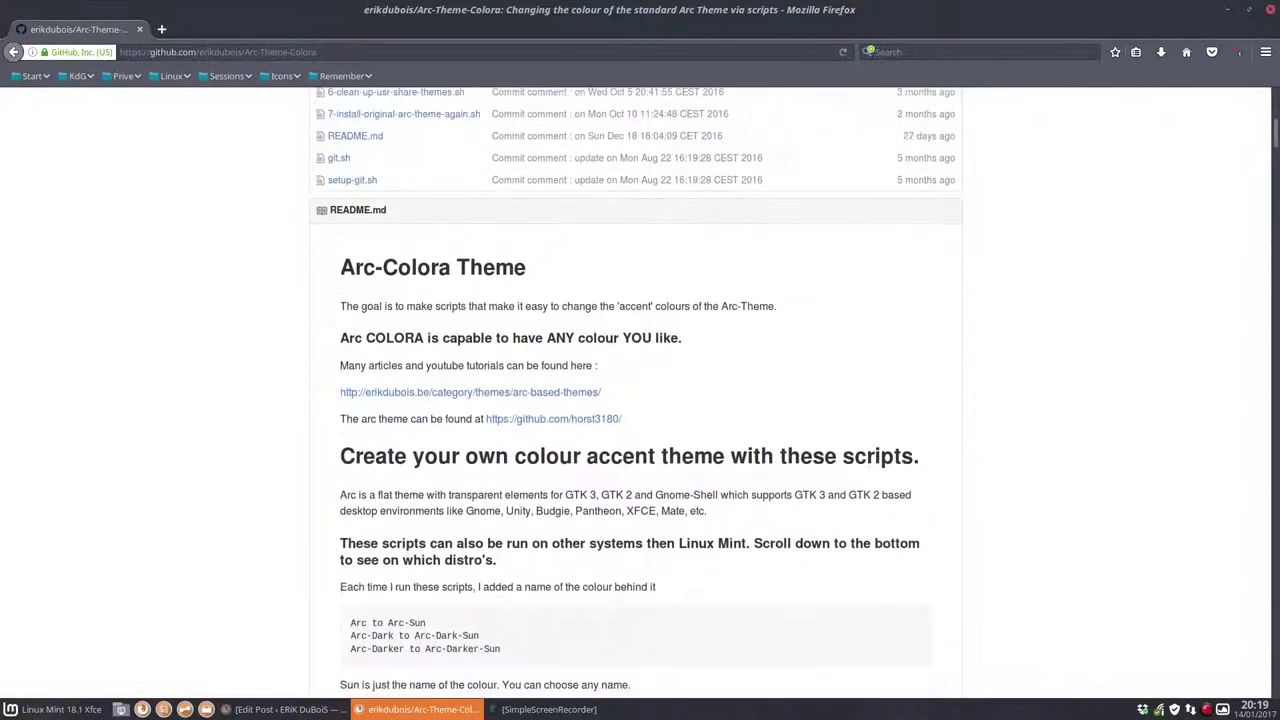
{"action": "scroll", "coordinate": [184, 458], "scroll_direction": "down", "scroll_amount": 3}
{"action": "scroll", "coordinate": [184, 458], "scroll_direction": "down", "scroll_amount": 1}
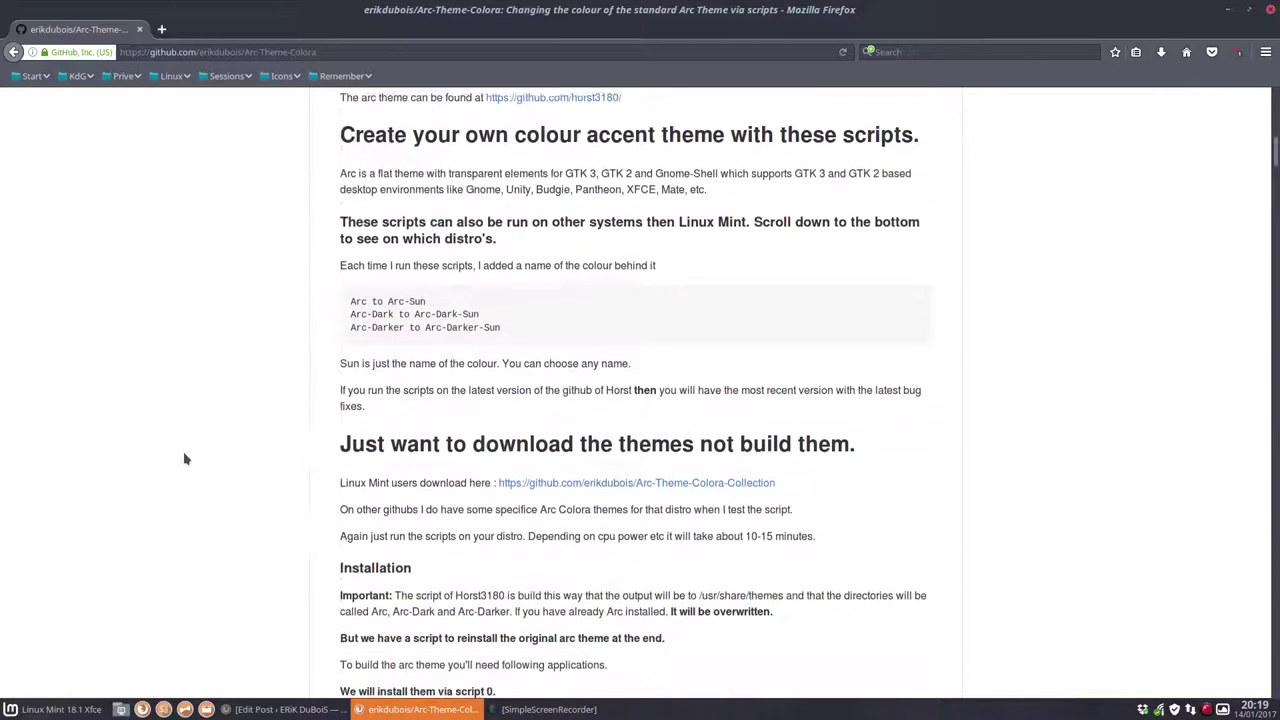
{"action": "scroll", "coordinate": [522, 551], "scroll_direction": "down", "scroll_amount": 7}
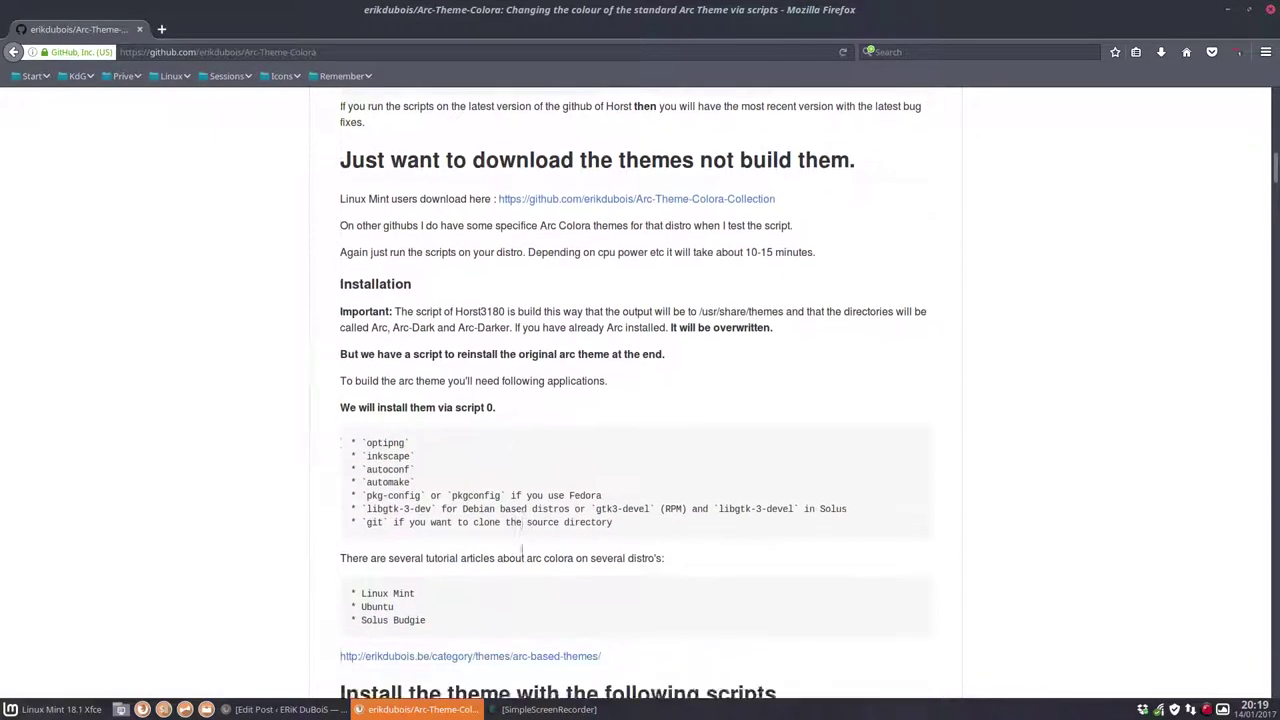
{"action": "scroll", "coordinate": [523, 557], "scroll_direction": "down", "scroll_amount": 3}
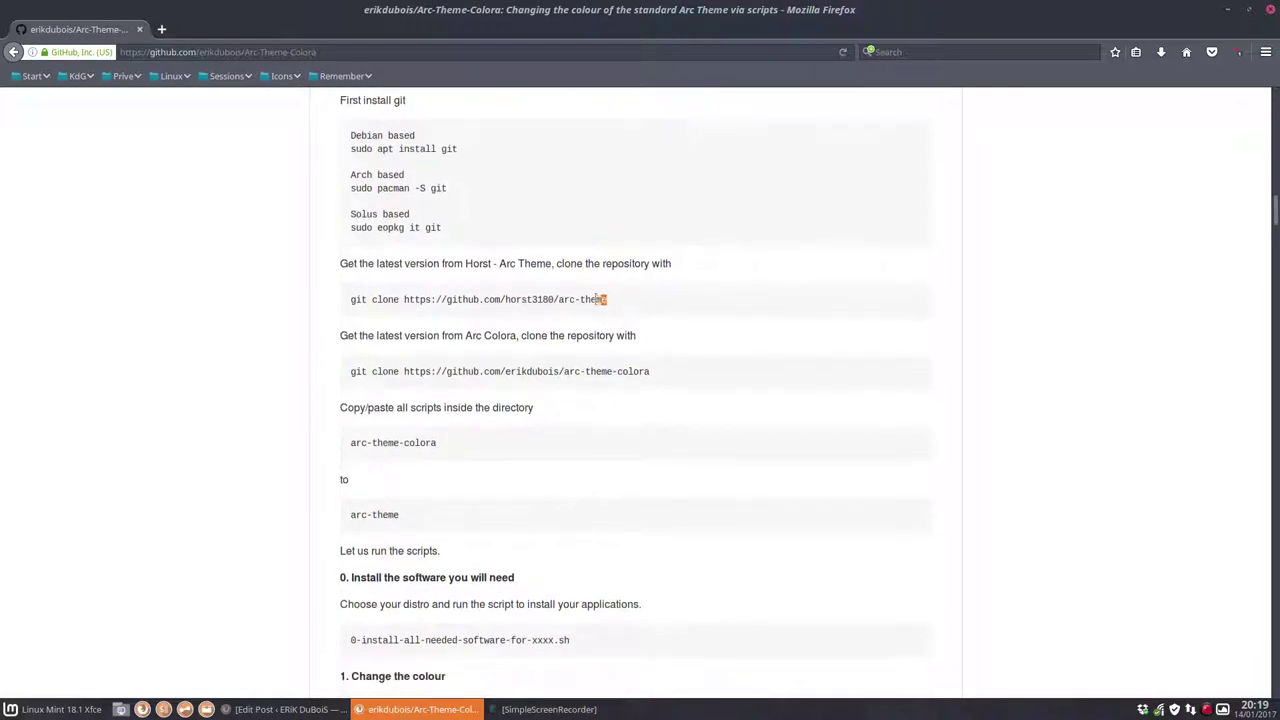
- Copy the horst3180 arc-theme git clone command
{"action": "left_click_drag", "start_coordinate": [598, 299], "coordinate": [347, 307]}
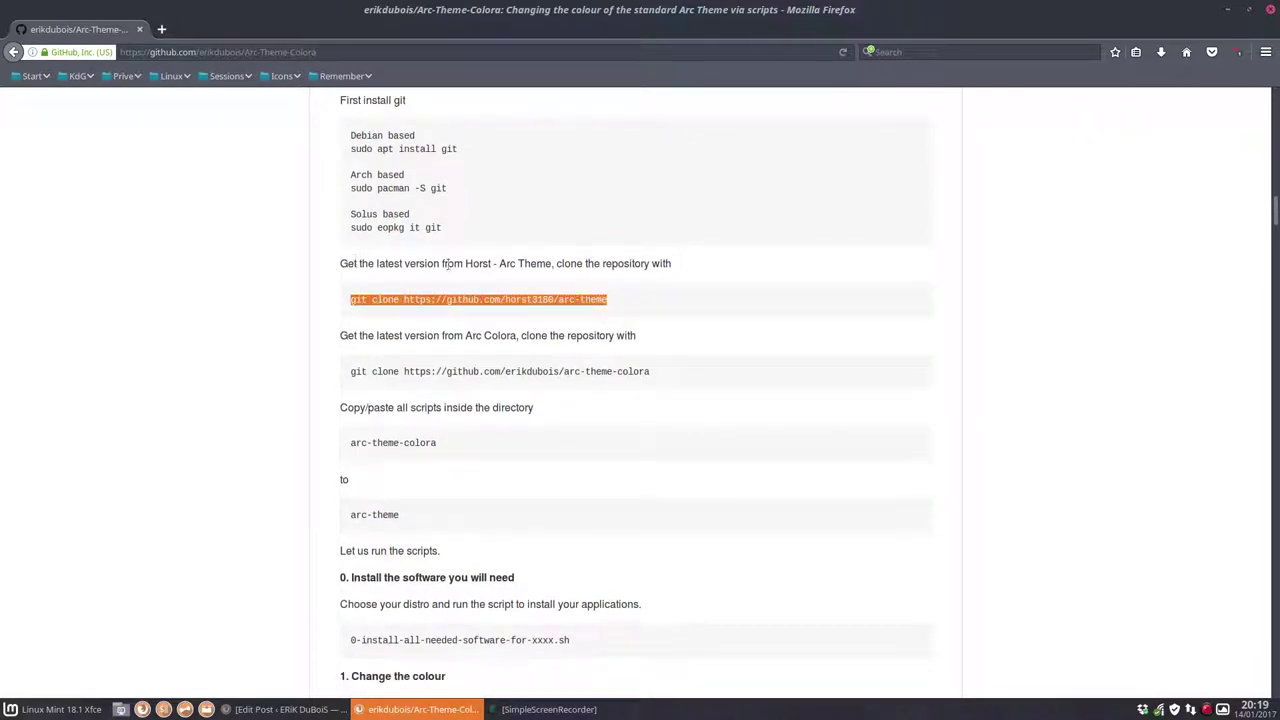
{"action": "right_click", "coordinate": [586, 301]}
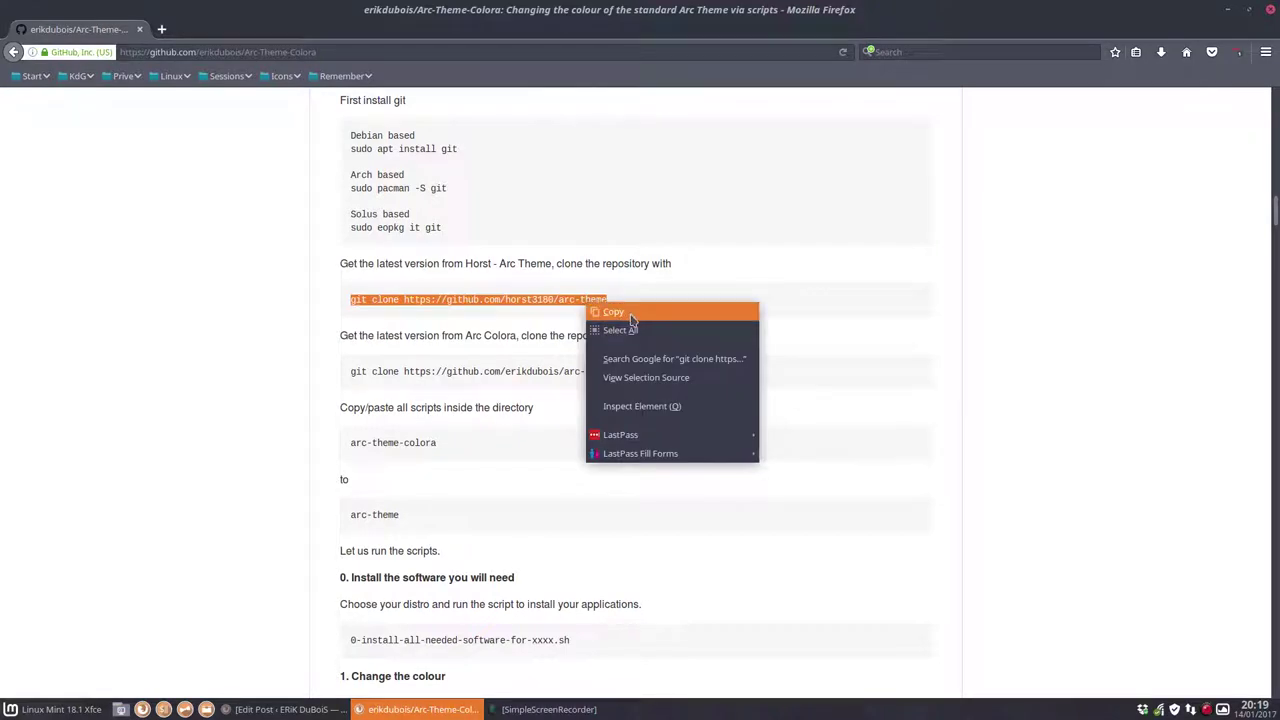
{"action": "left_click", "coordinate": [632, 313]}
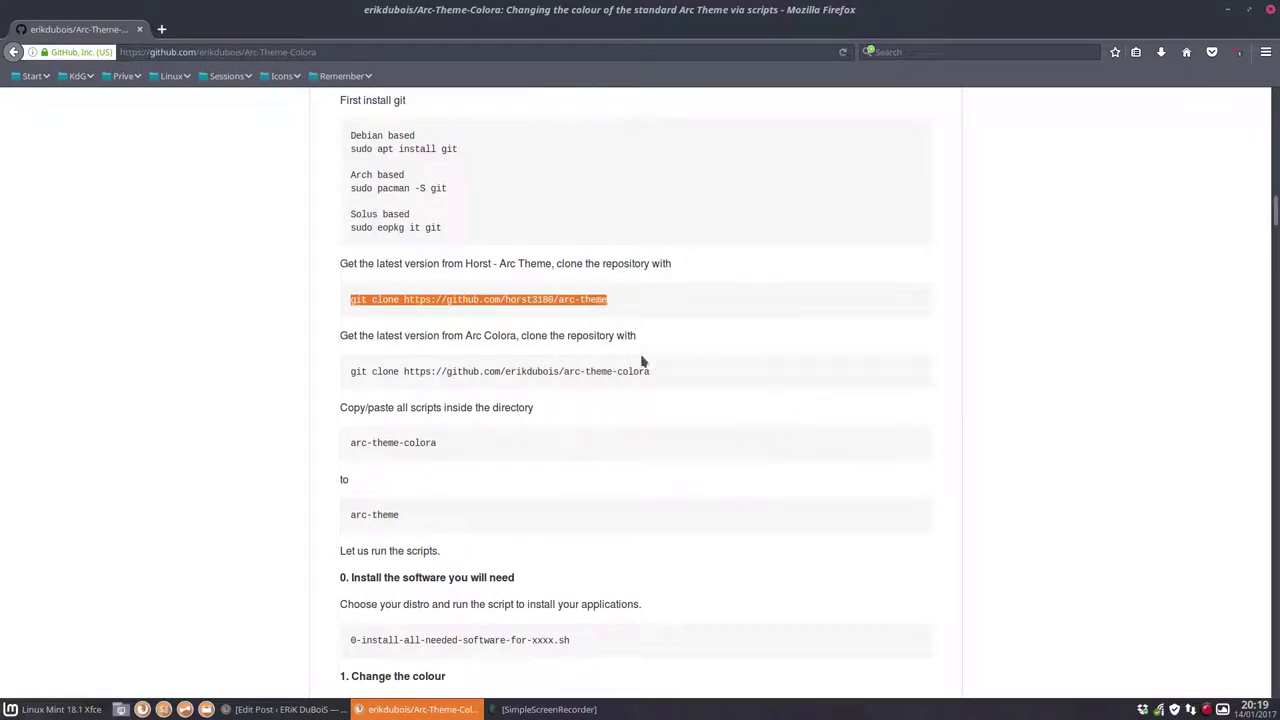
- Open a terminal in the Desktop folder
{"action": "left_click", "coordinate": [1230, 11]}
{"action": "right_click", "coordinate": [217, 255]}
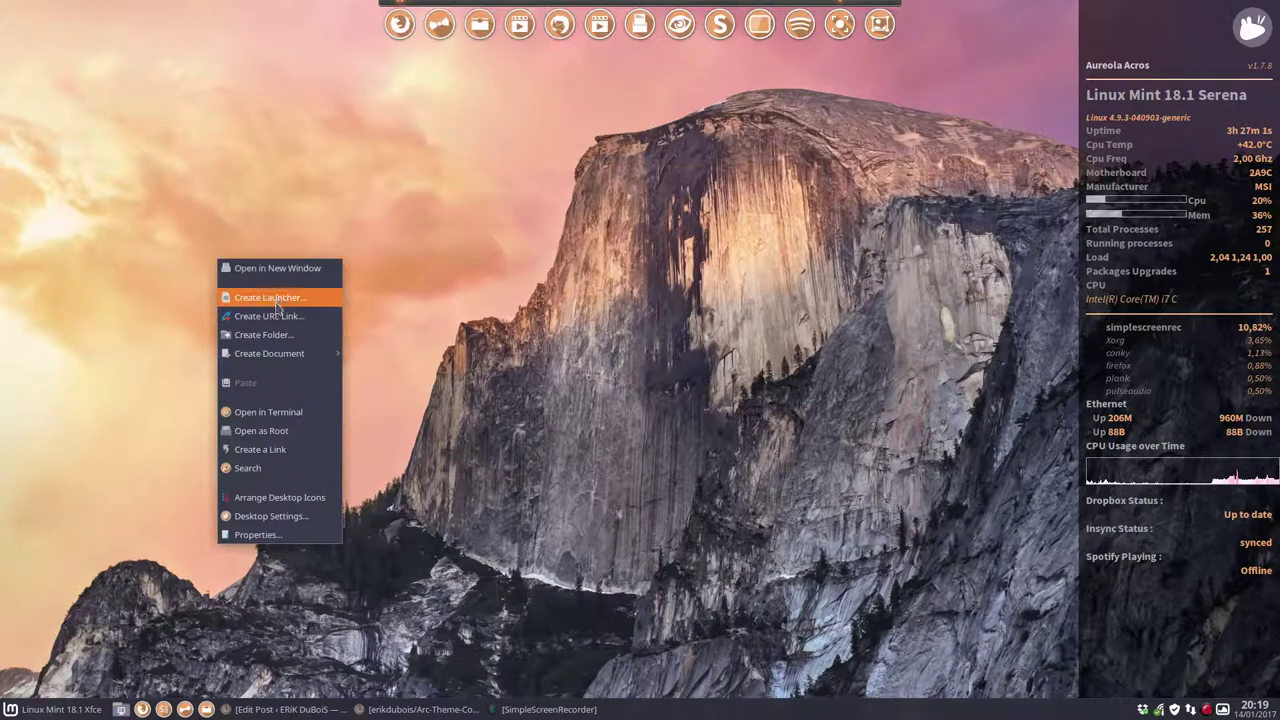
{"action": "left_click", "coordinate": [286, 413]}
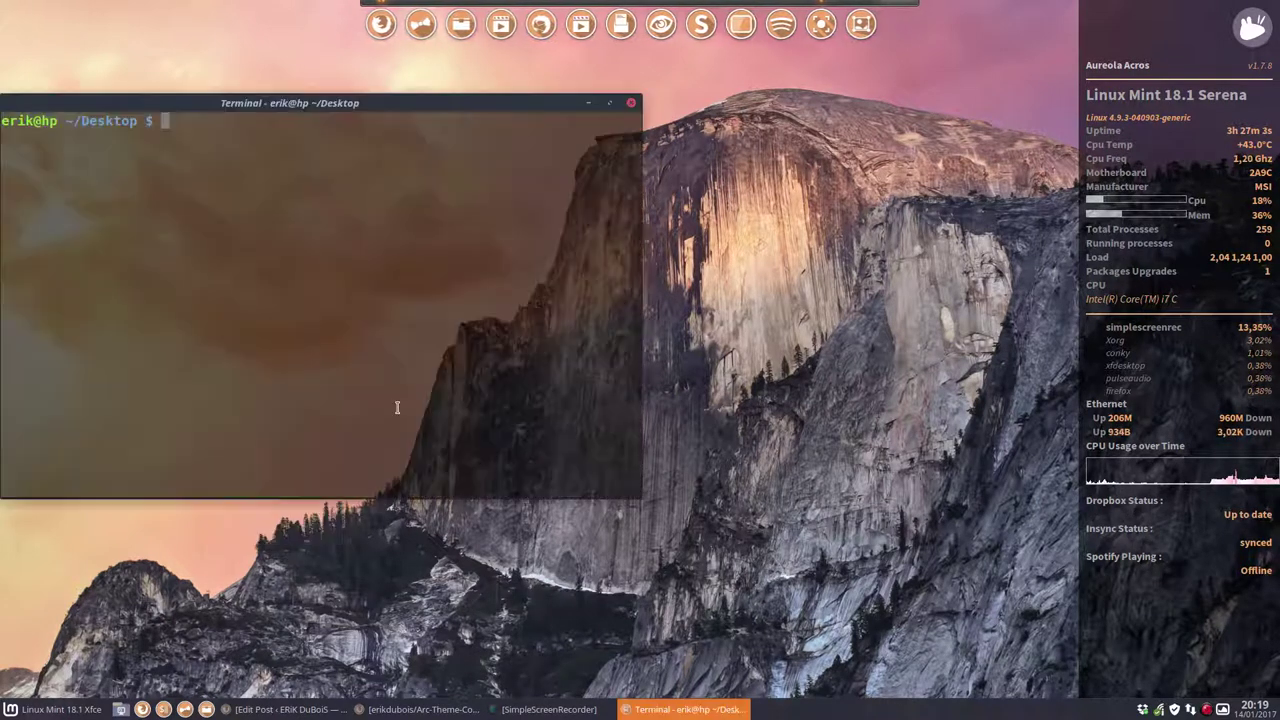
- Paste and run the arc-theme git clone command, then return to the GitHub page
{"action": "right_click", "coordinate": [290, 225]}
{"action": "left_click", "coordinate": [254, 194]}
{"action": "right_click", "coordinate": [254, 194]}
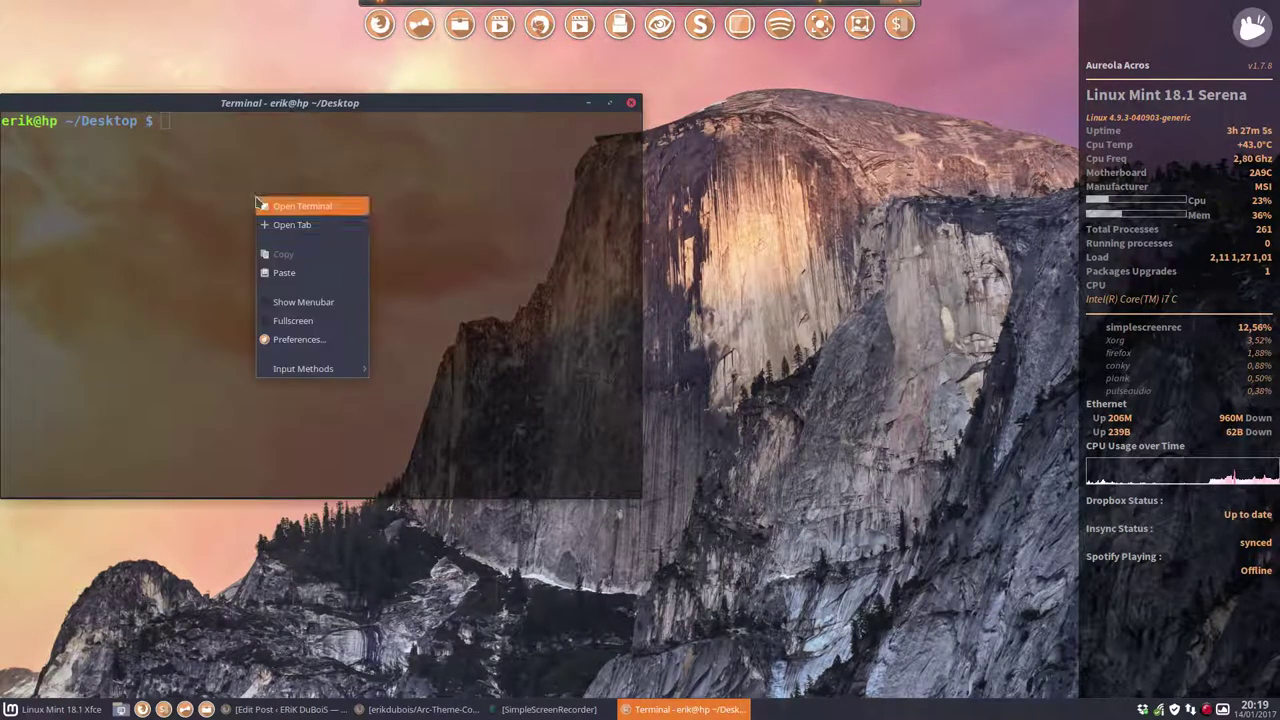
{"action": "left_click", "coordinate": [321, 271]}
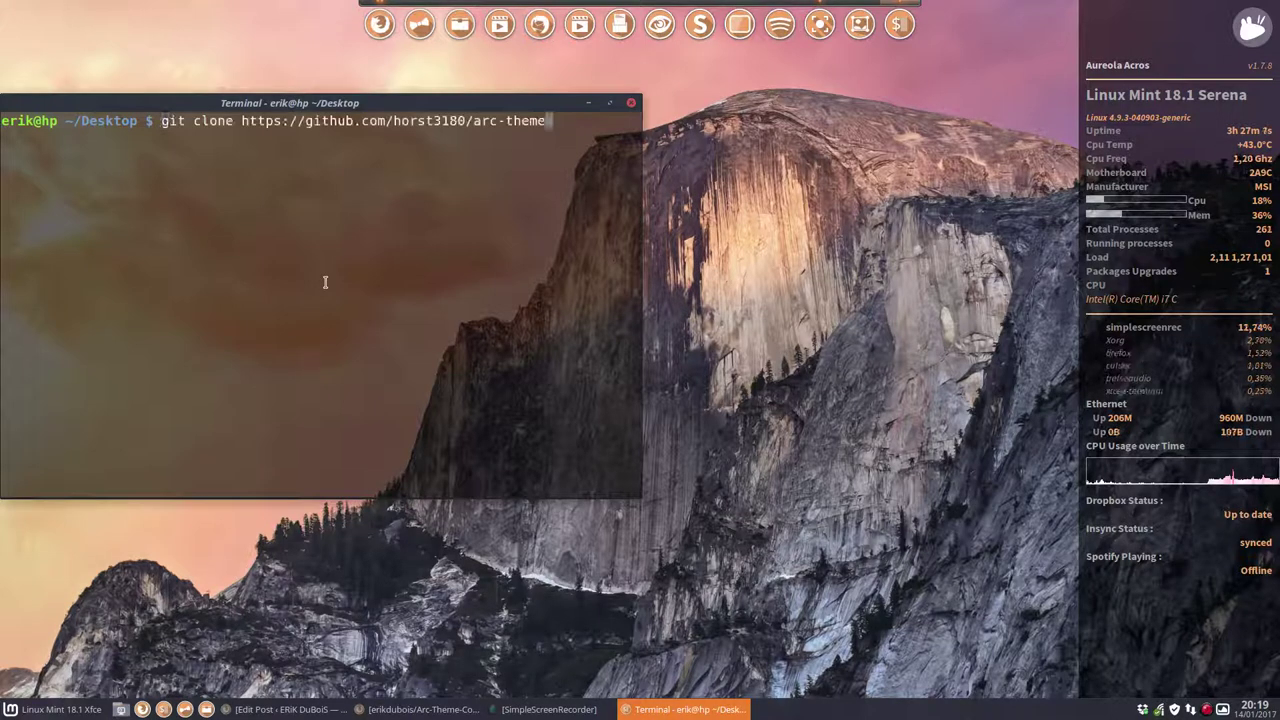
{"action": "key", "text": "Return"}
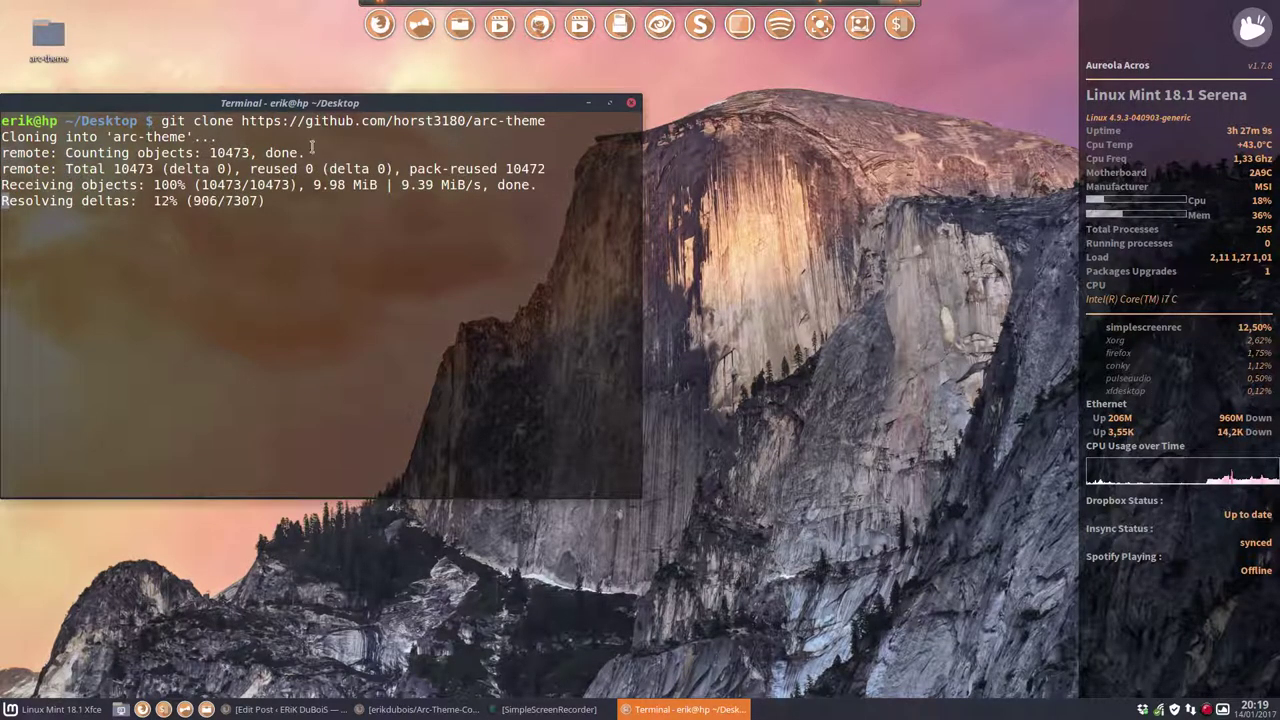
{"action": "mouse_move", "coordinate": [392, 112]}
{"action": "left_mouse_down"}
{"action": "mouse_move", "coordinate": [466, 140]}
{"action": "mouse_move", "coordinate": [628, 150]}
{"action": "left_mouse_up"}
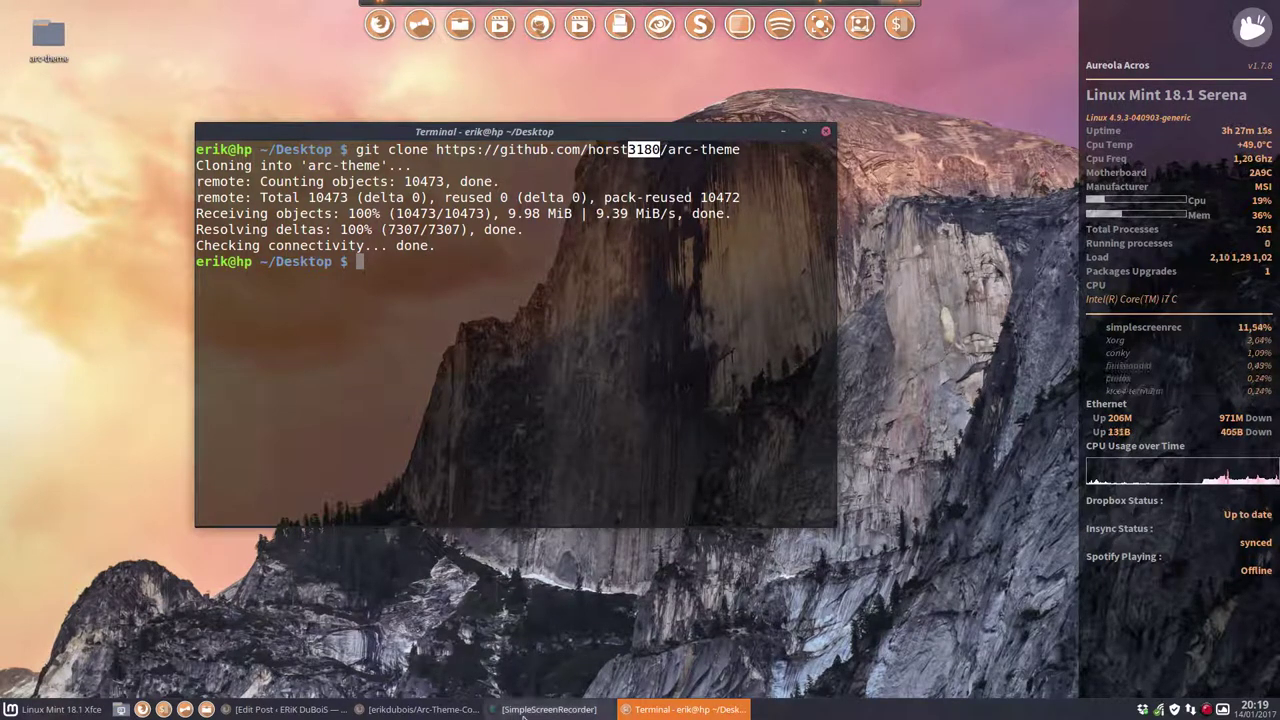
{"action": "left_click", "coordinate": [420, 709]}
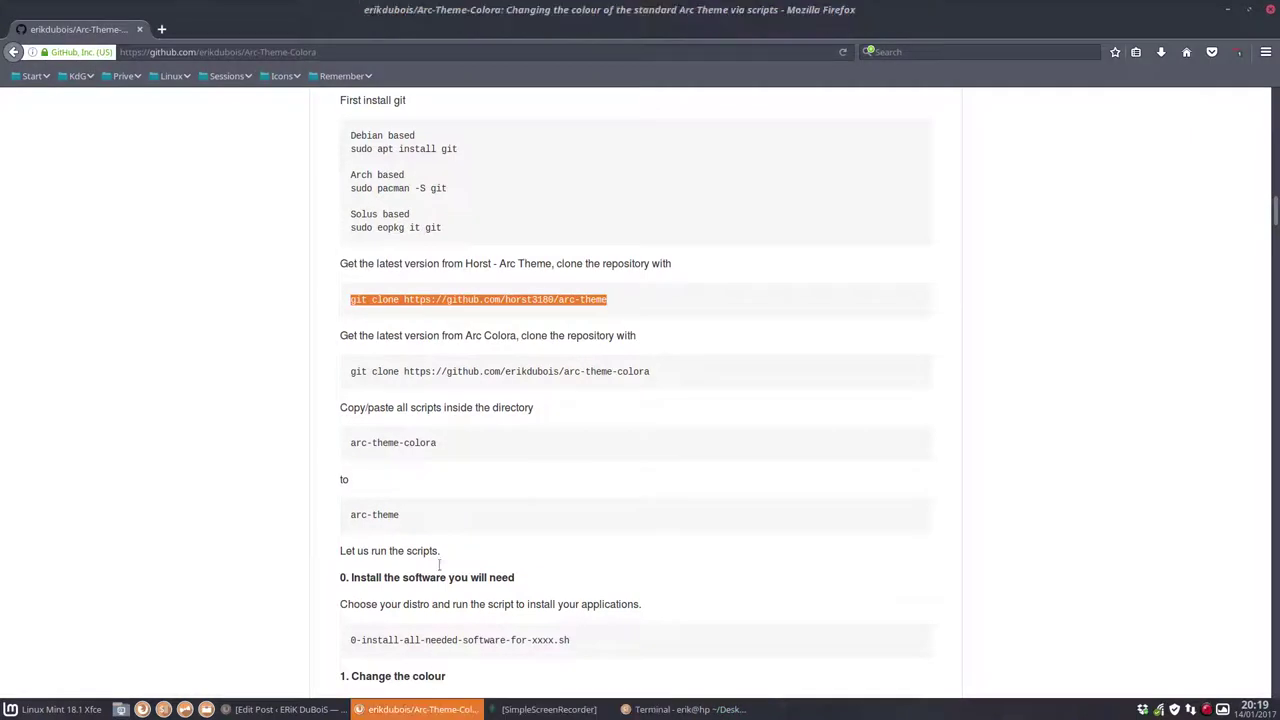
{"action": "left_click", "coordinate": [351, 372]}
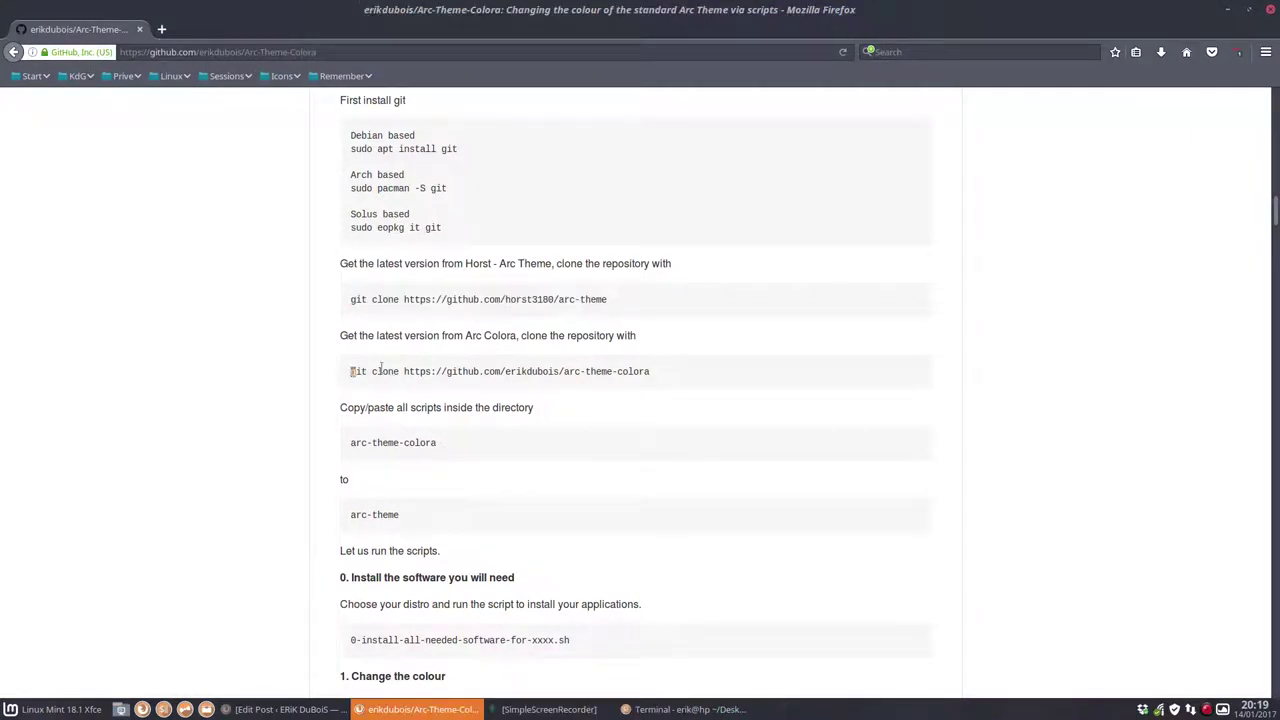
{"action": "left_click", "coordinate": [679, 372], "text": "shift"}
{"action": "key", "text": "ctrl+c"}
{"action": "right_click", "coordinate": [613, 371]}
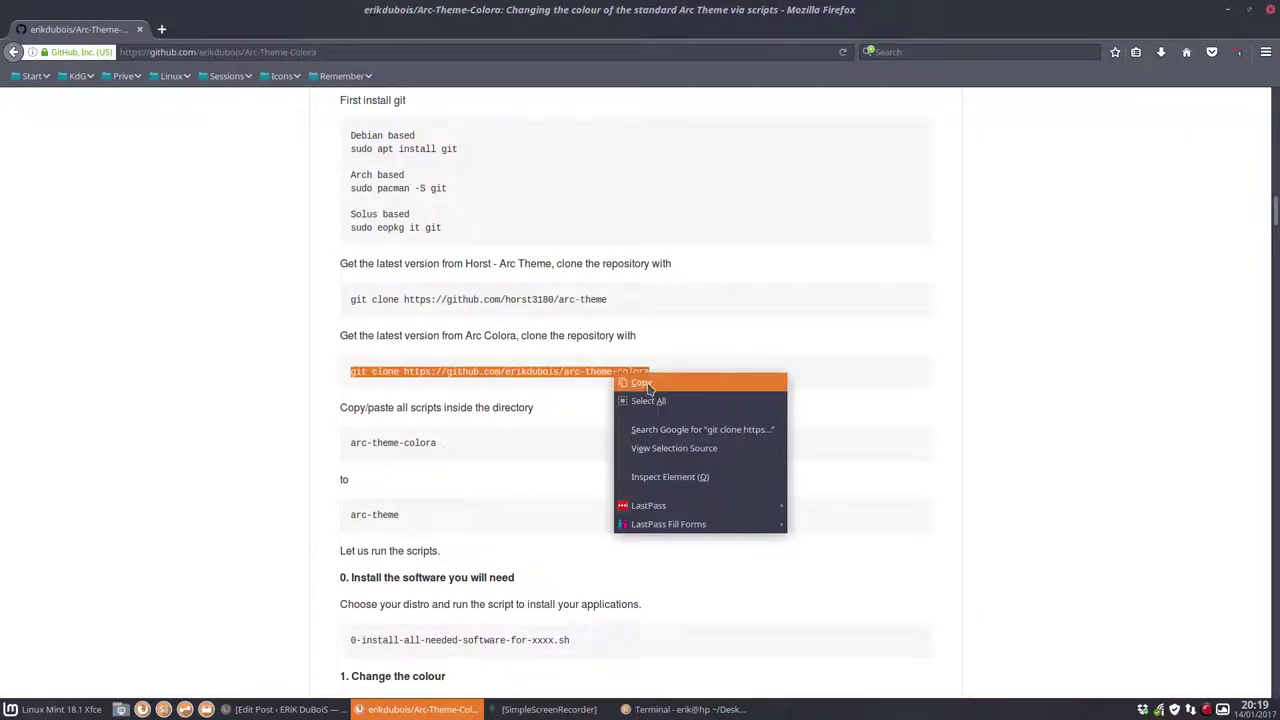
{"action": "left_click", "coordinate": [645, 385]}
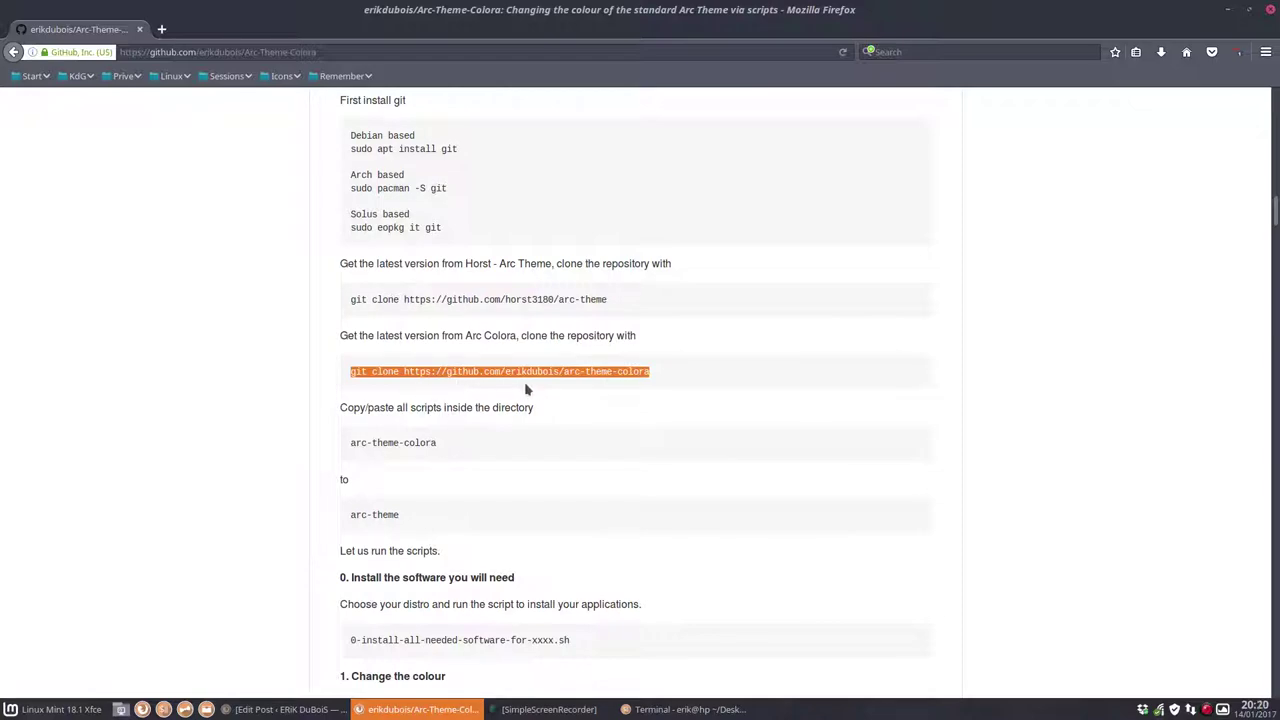
{"action": "scroll", "coordinate": [527, 389], "scroll_direction": "up", "scroll_amount": 20}
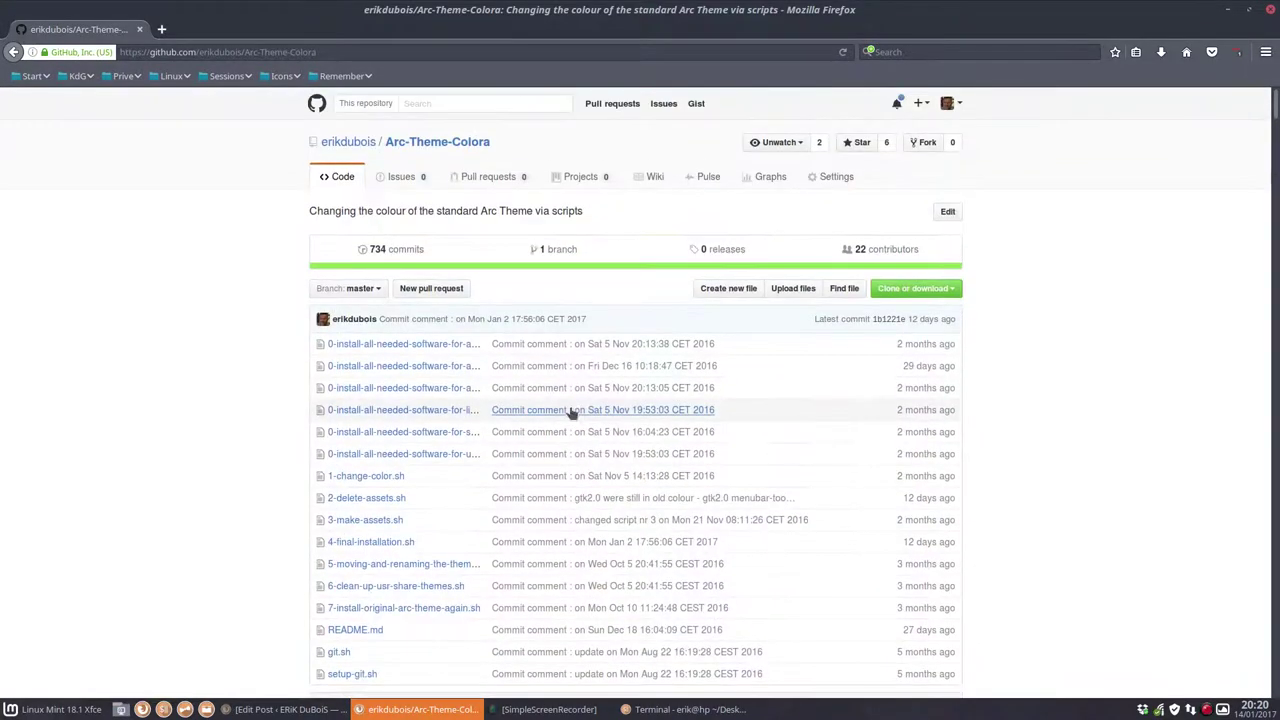
- Paste and run the arc-theme-colora clone, interrupting and rerunning it until it completes
{"action": "left_click", "coordinate": [1231, 12]}
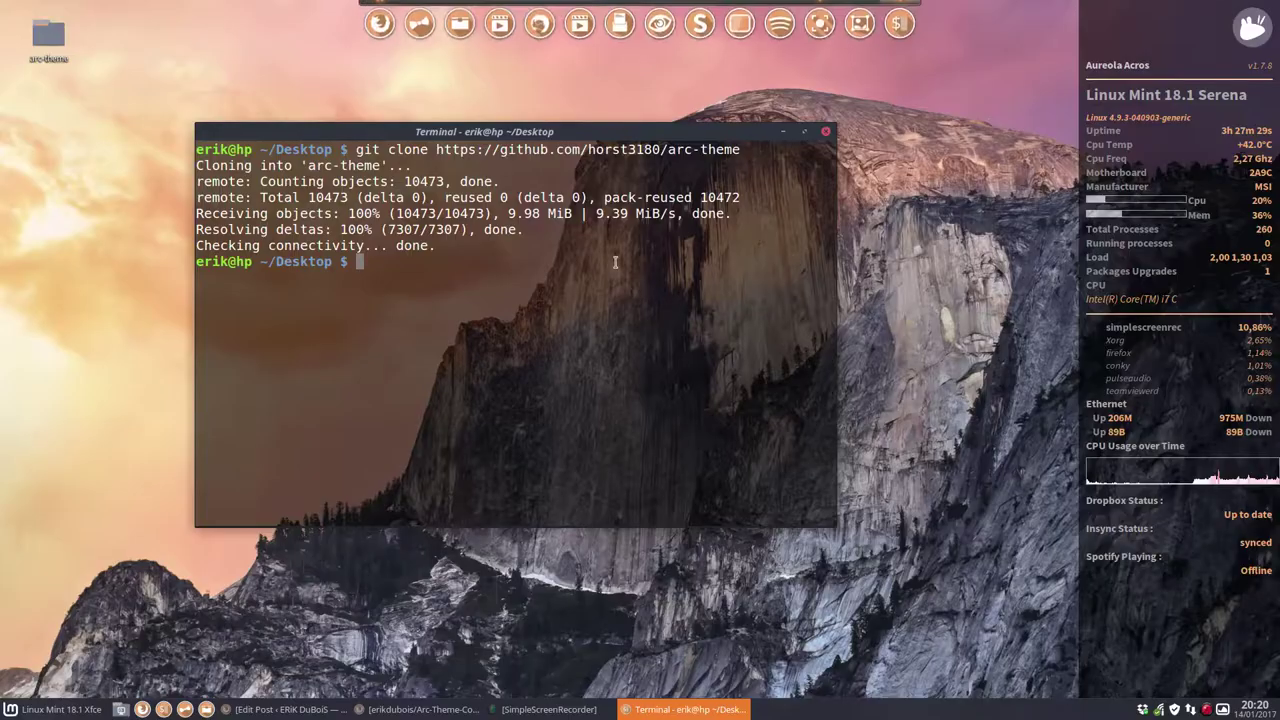
{"action": "right_click", "coordinate": [364, 311]}
{"action": "left_click", "coordinate": [409, 386]}
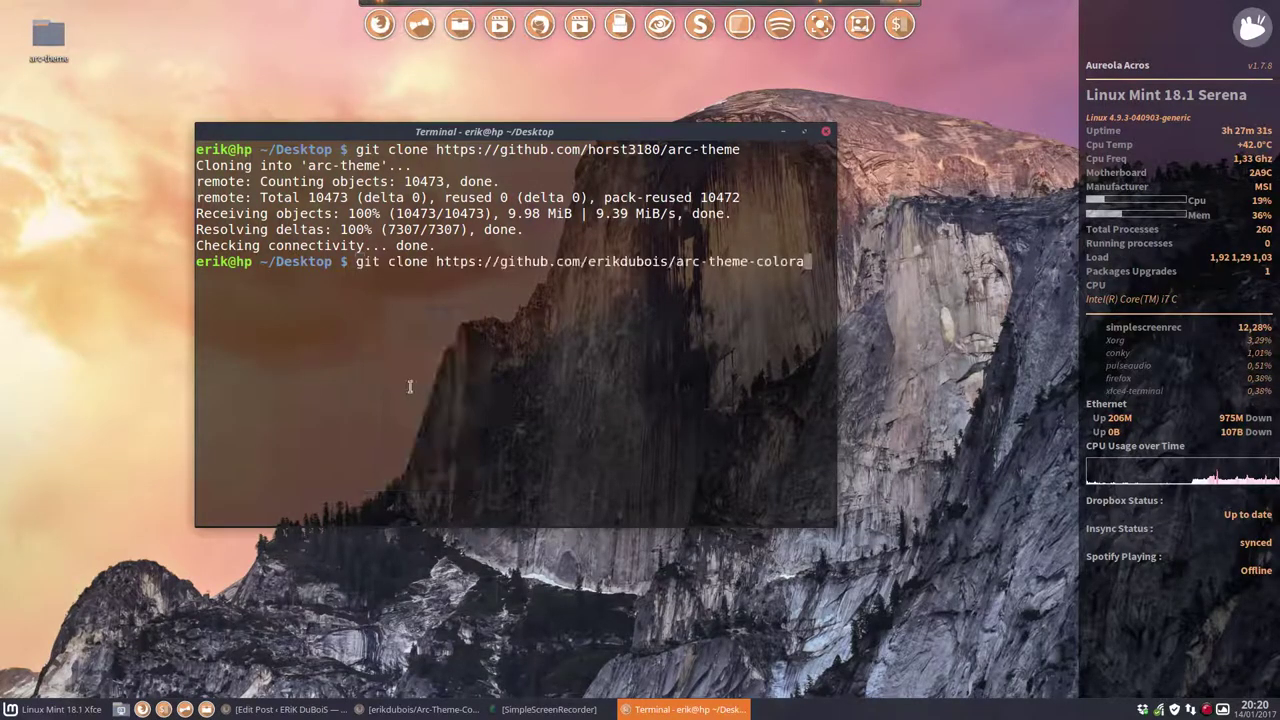
{"action": "key", "text": "Return"}
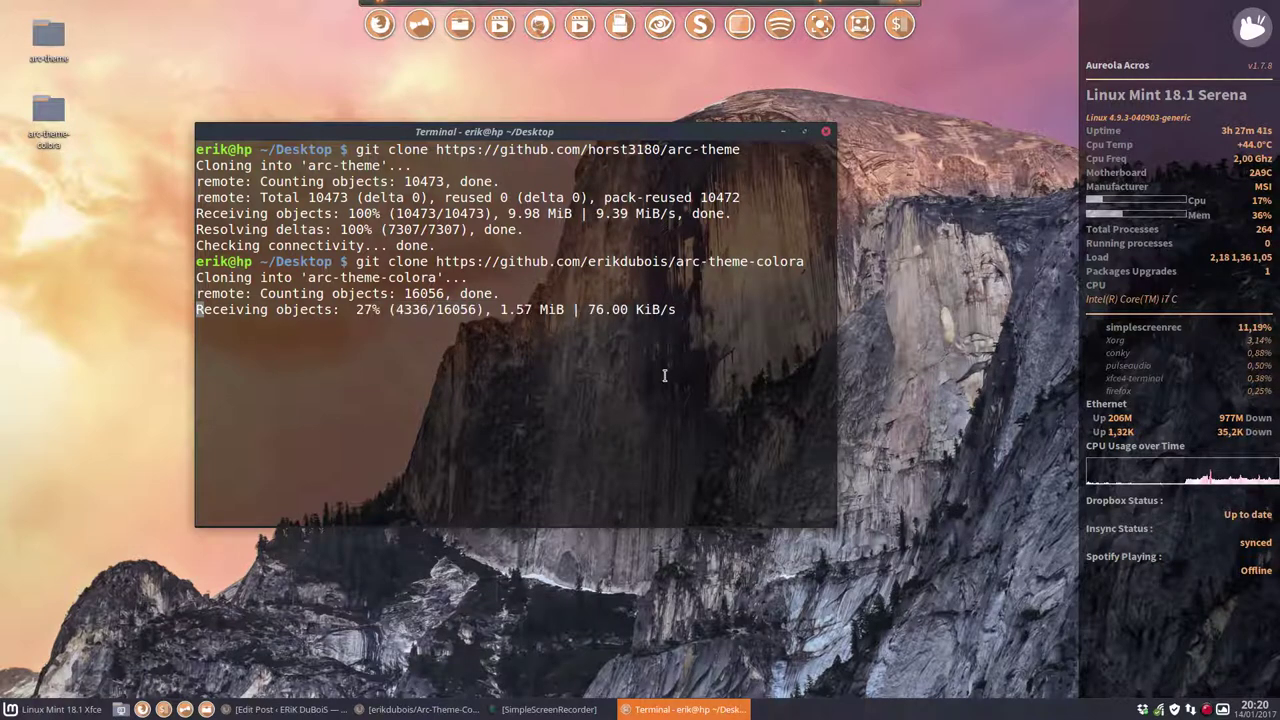
{"action": "key", "text": "ctrl+c"}
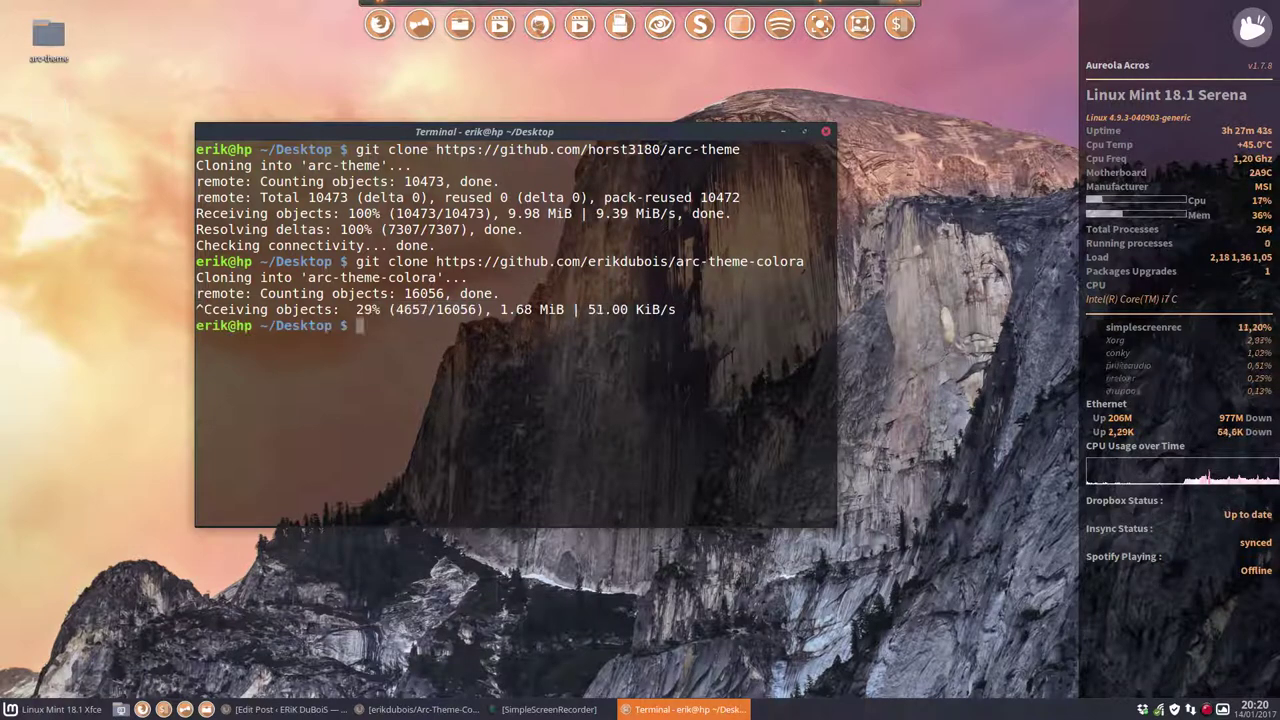
{"action": "key", "text": "Up"}
{"action": "key", "text": "Return"}
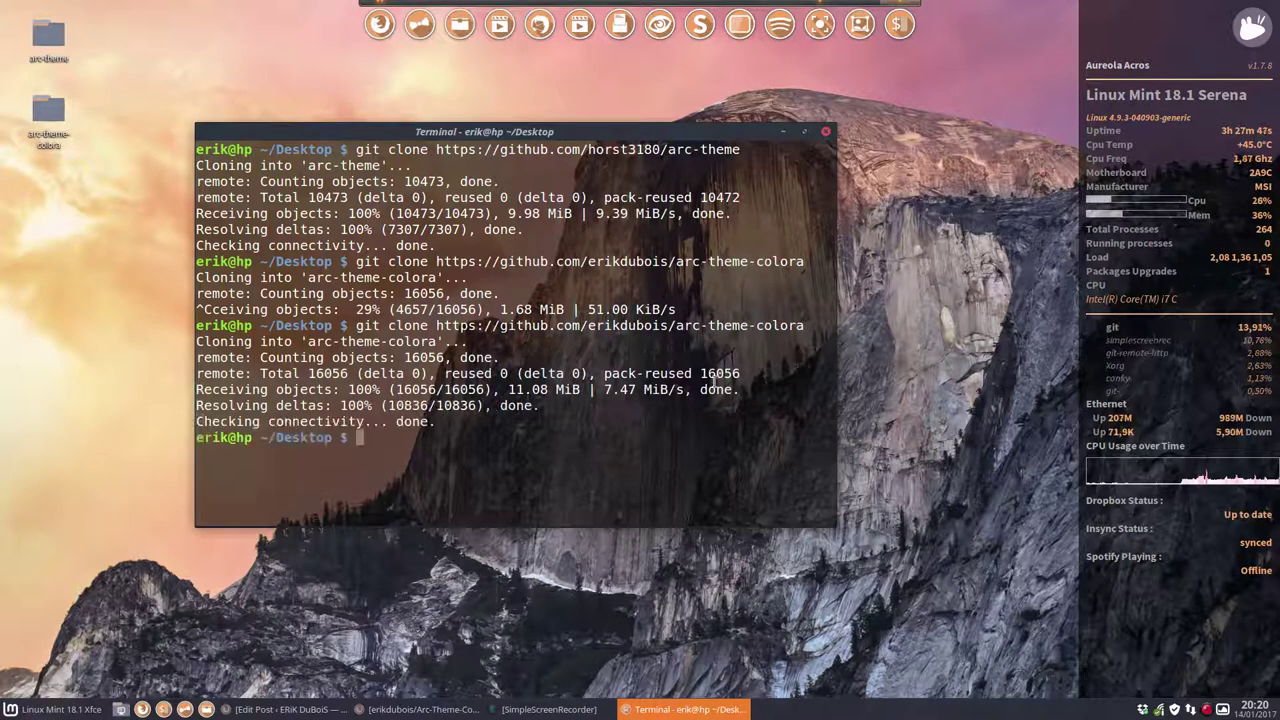
{"action": "left_click", "coordinate": [826, 135]}
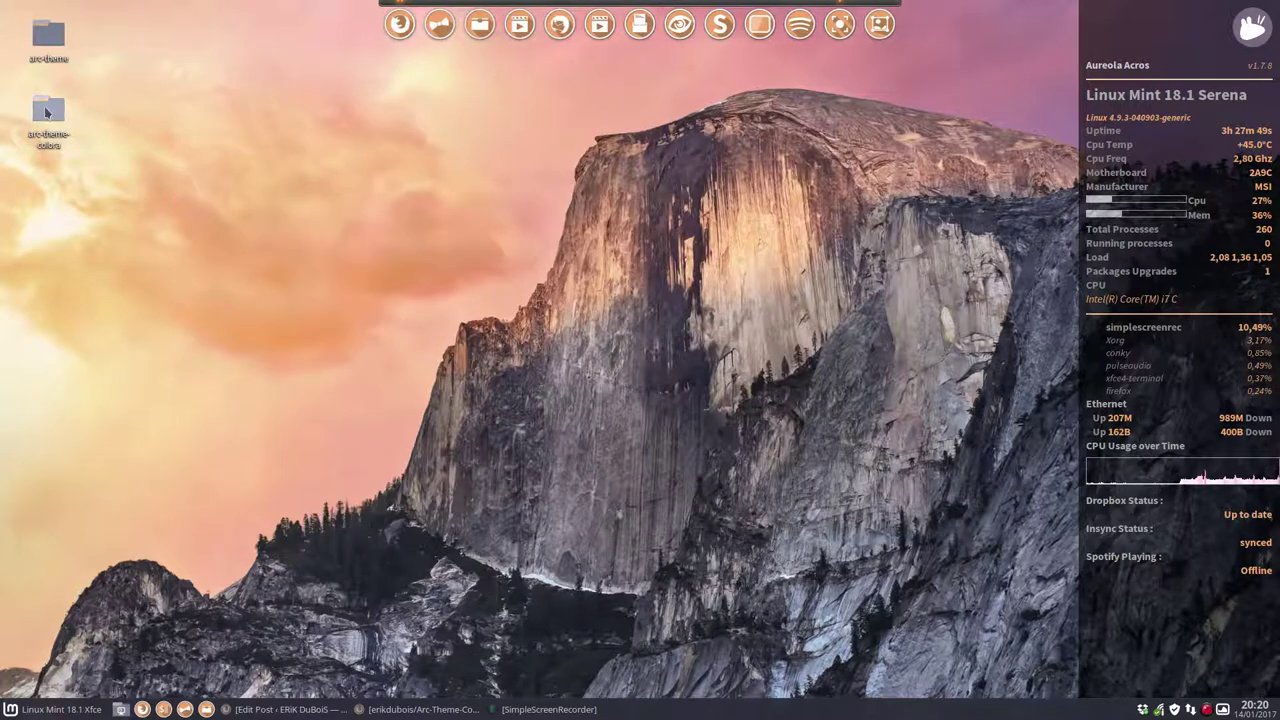
- Open the arc-theme-colora folder in Thunar and center its window
{"action": "double_click", "coordinate": [48, 112]}
{"action": "left_click", "coordinate": [208, 205]}
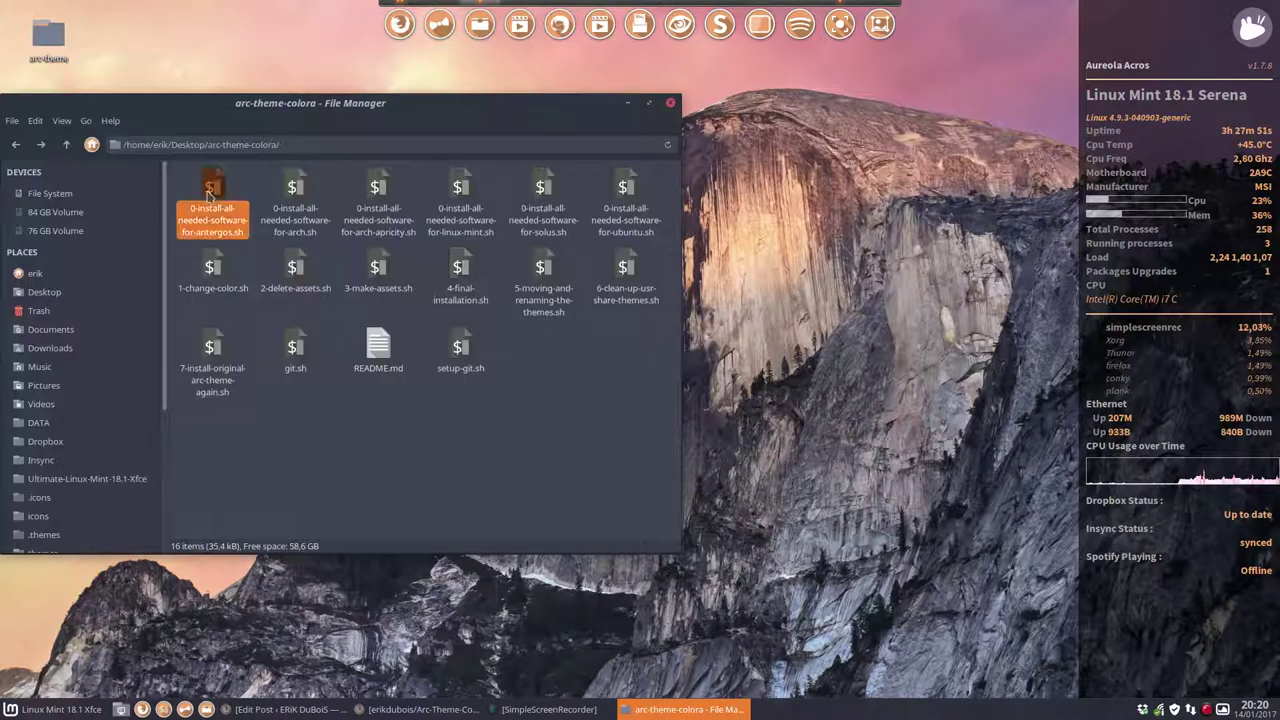
{"action": "left_click_drag", "start_coordinate": [286, 112], "coordinate": [487, 116]}
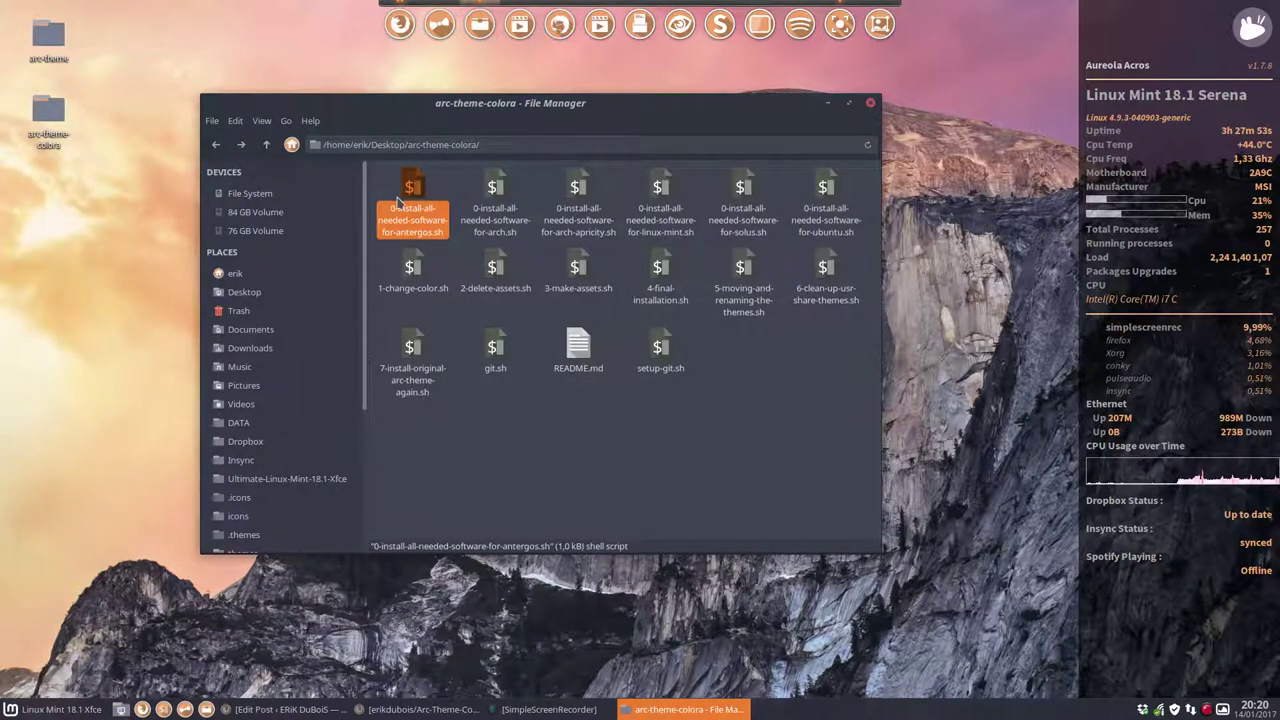
{"action": "left_click", "coordinate": [652, 436]}
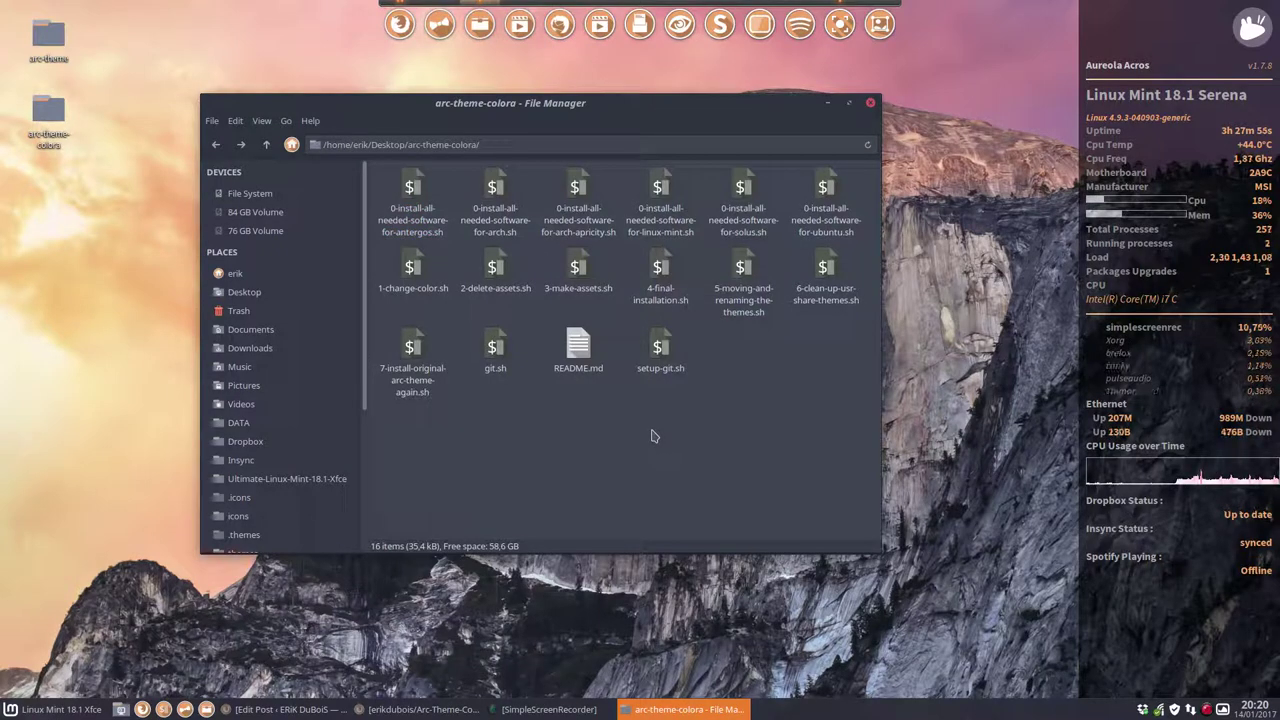
{"action": "left_click", "coordinate": [60, 709]}
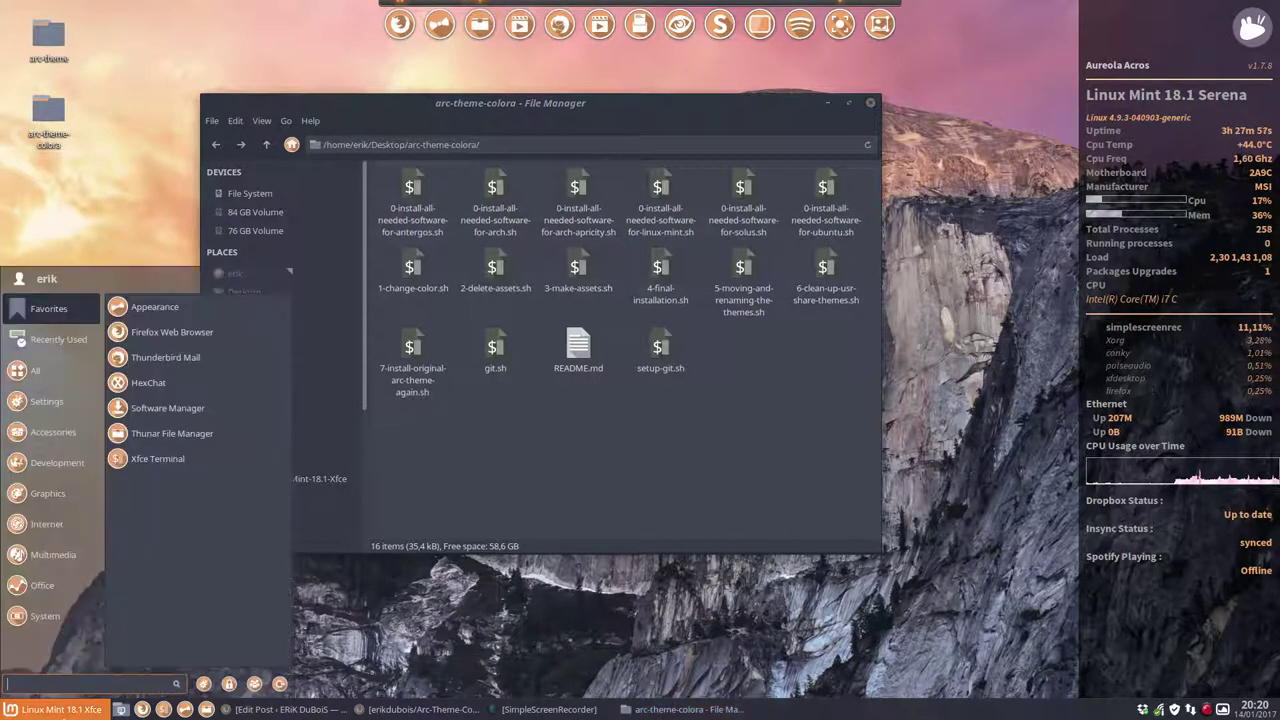
{"action": "left_click", "coordinate": [608, 440]}
- Open a terminal in the arc-theme-colora folder
{"action": "left_click", "coordinate": [660, 187]}
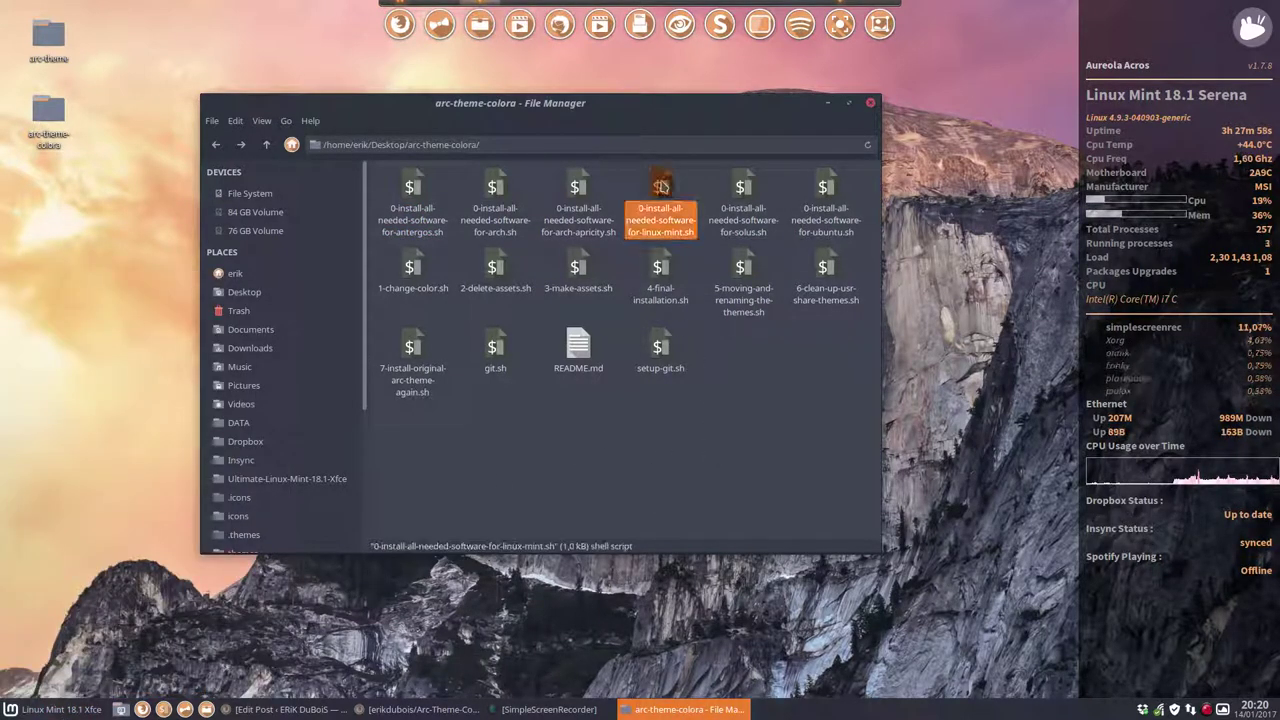
{"action": "right_click", "coordinate": [658, 452]}
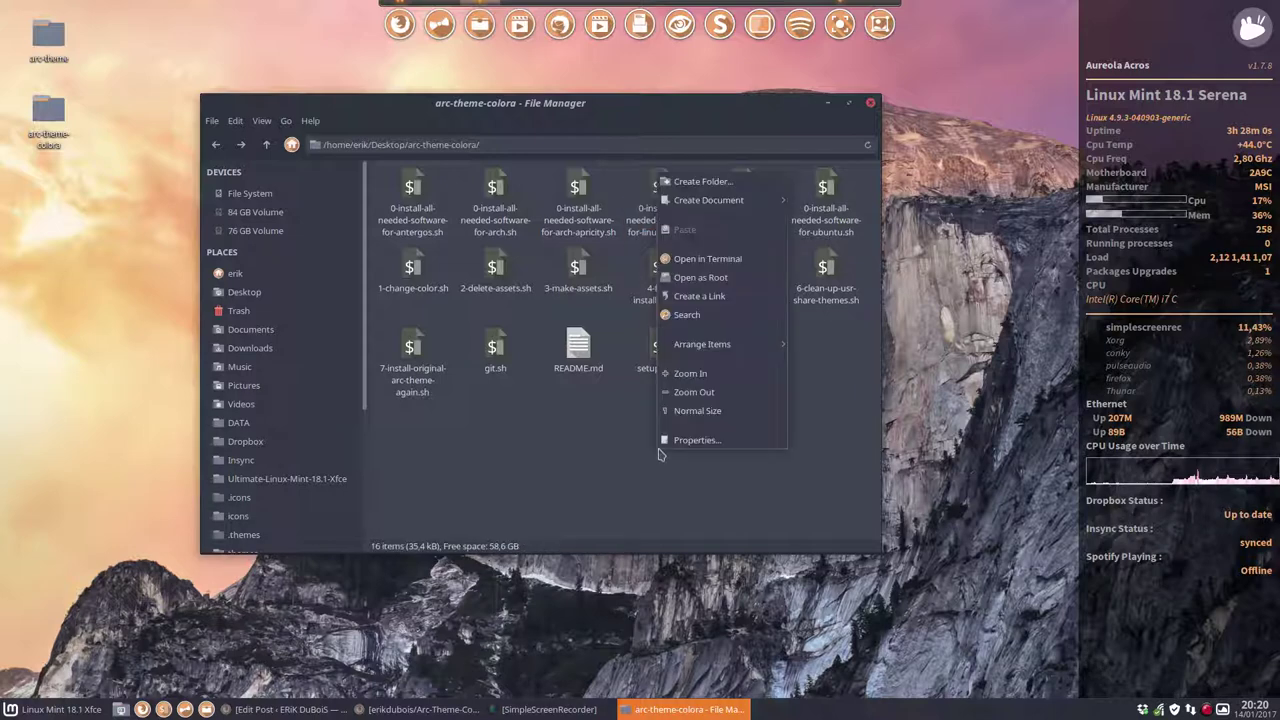
{"action": "left_click", "coordinate": [703, 260]}
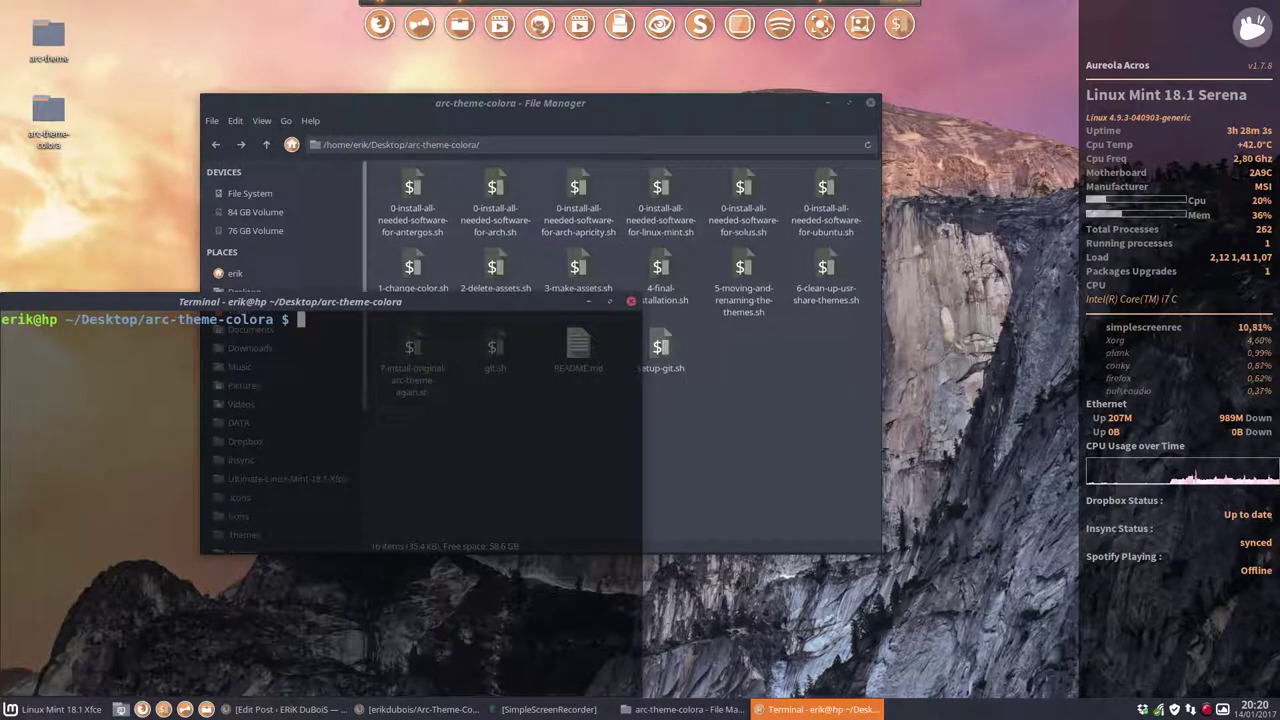
- Run the Linux Mint install-software script with sudo using Tab completion
{"action": "type", "text": "./0"}
{"action": "key", "text": "Tab"}
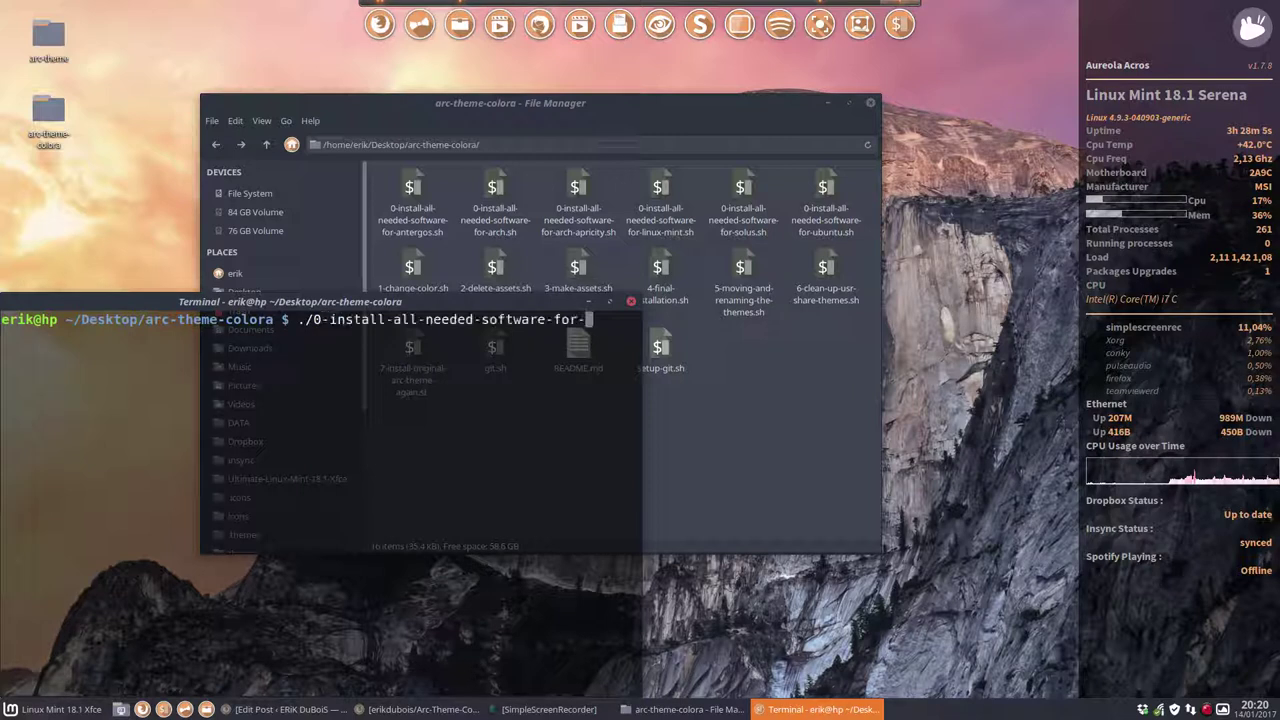
{"action": "type", "text": "l"}
{"action": "key", "text": "Tab"}
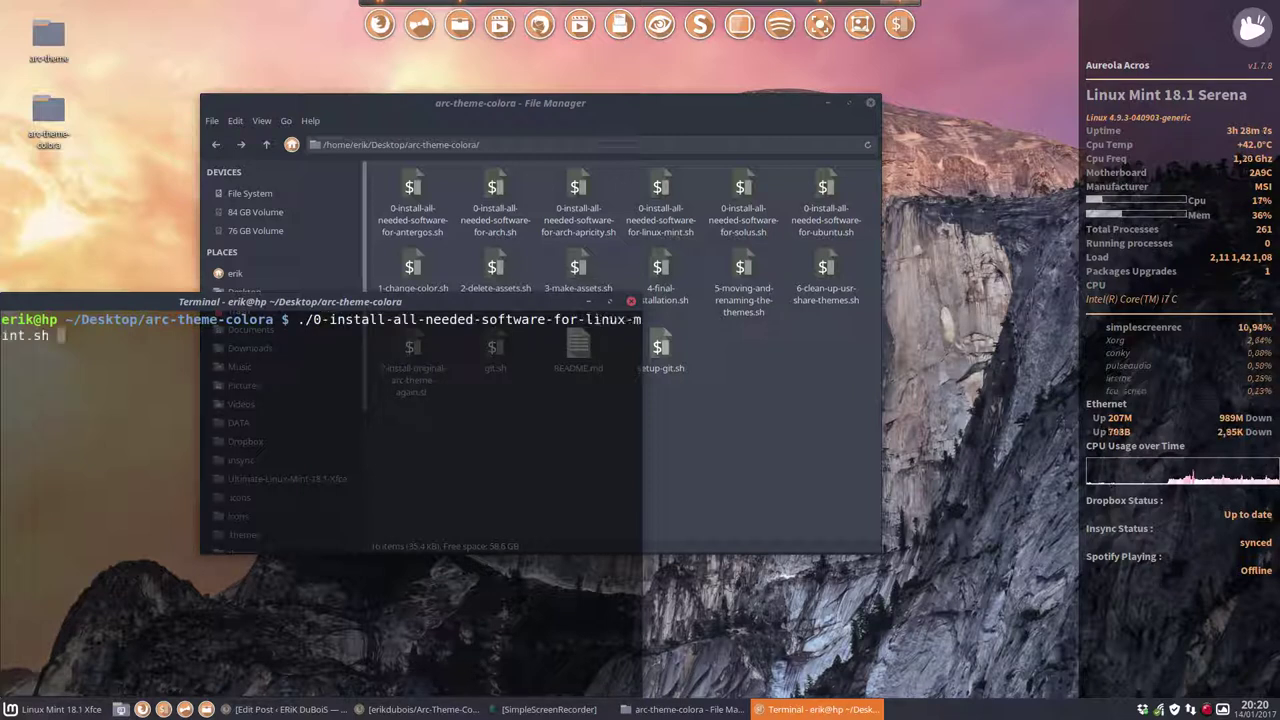
{"action": "key", "text": "Return"}
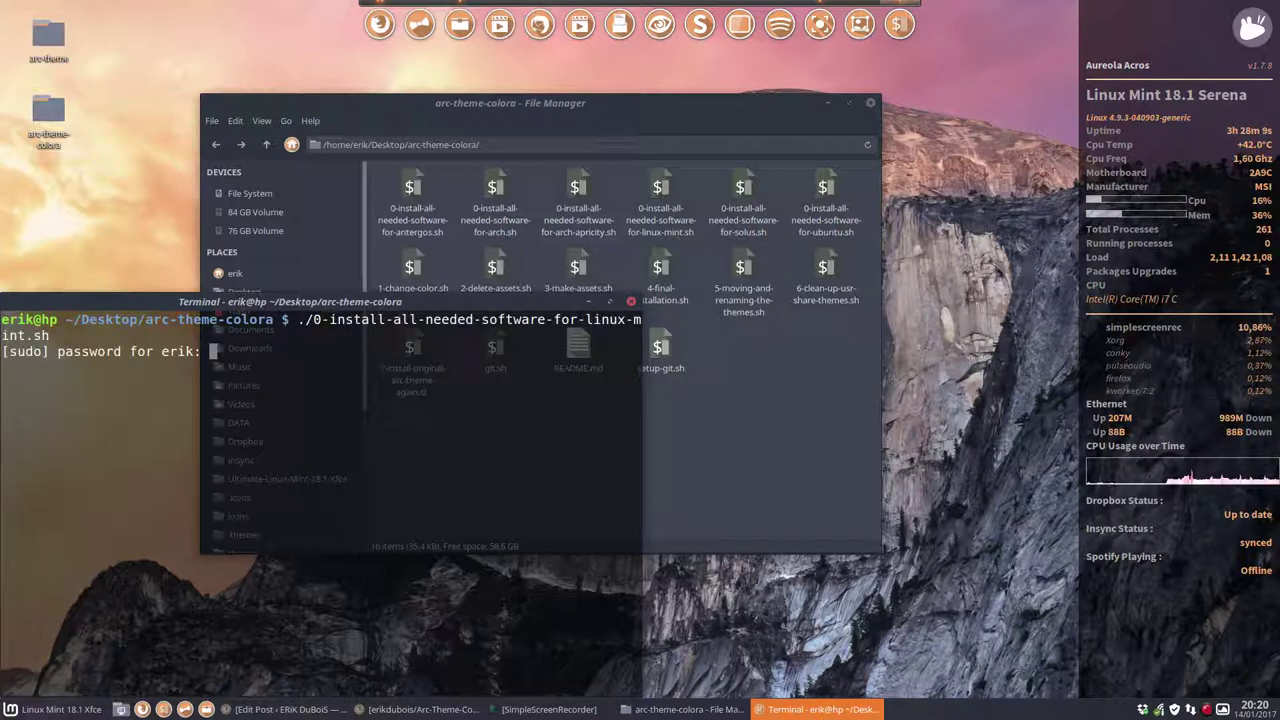
{"action": "key", "text": "Return"}
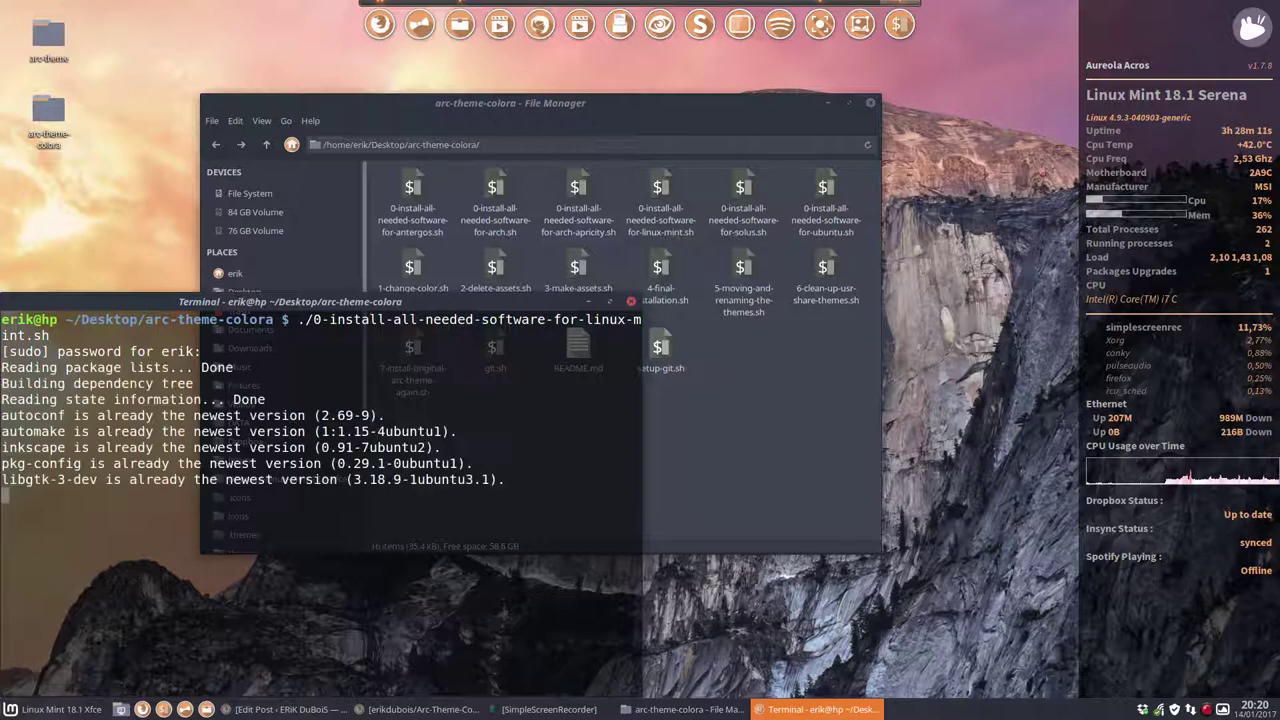
- Review the output confirming optipng and the next steps, then close the terminal
{"action": "left_click_drag", "start_coordinate": [422, 301], "coordinate": [630, 85]}
{"action": "scroll", "coordinate": [538, 262], "scroll_direction": "up", "scroll_amount": 4}
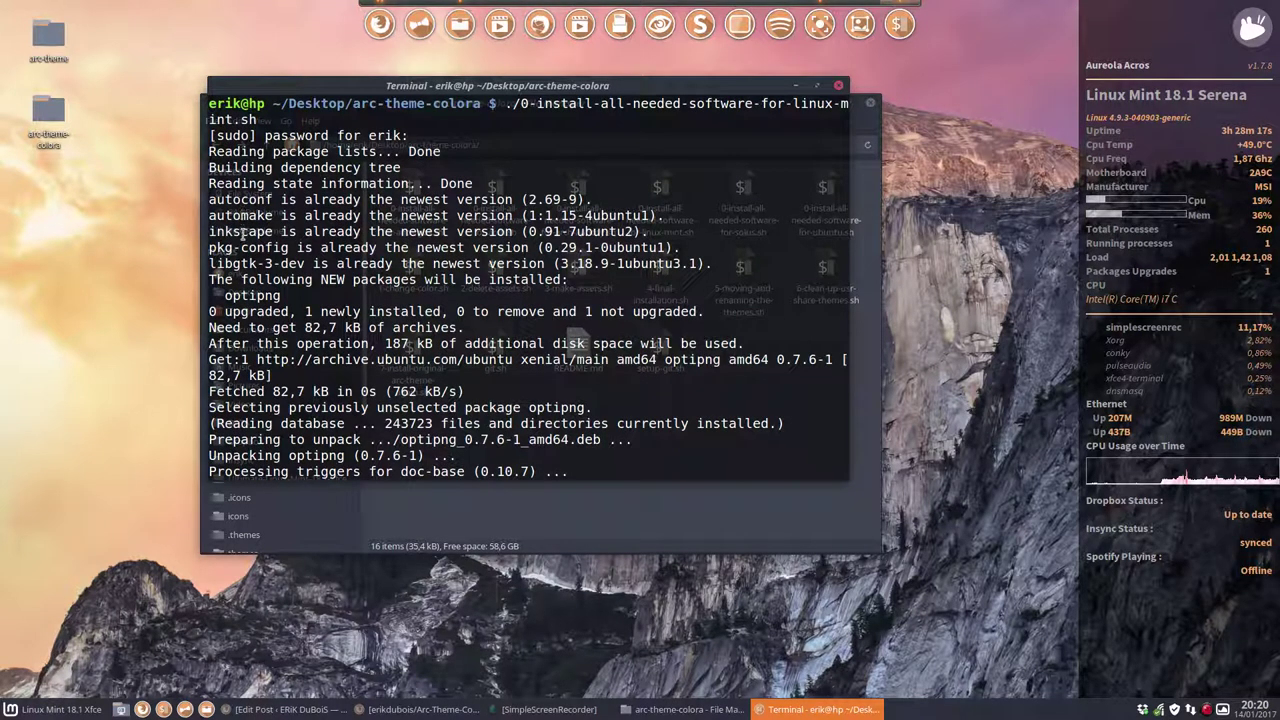
{"action": "triple_click", "coordinate": [283, 295]}
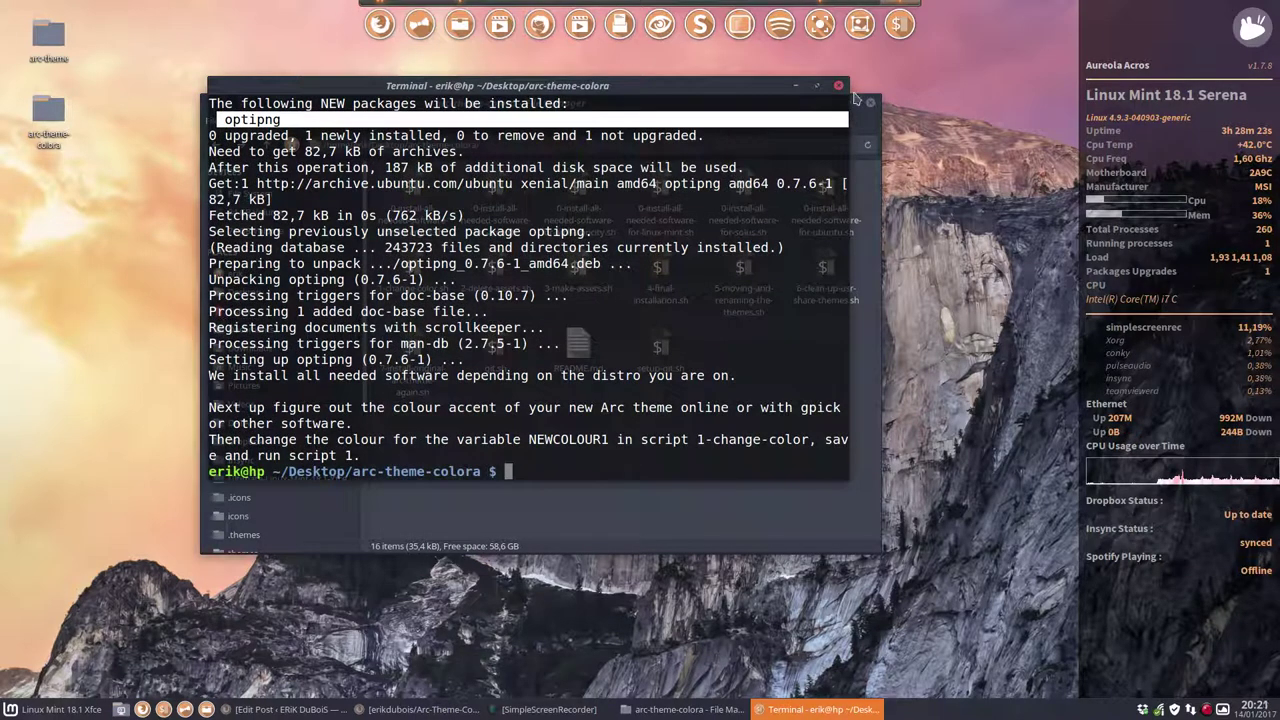
{"action": "left_click_drag", "start_coordinate": [362, 455], "coordinate": [203, 407]}
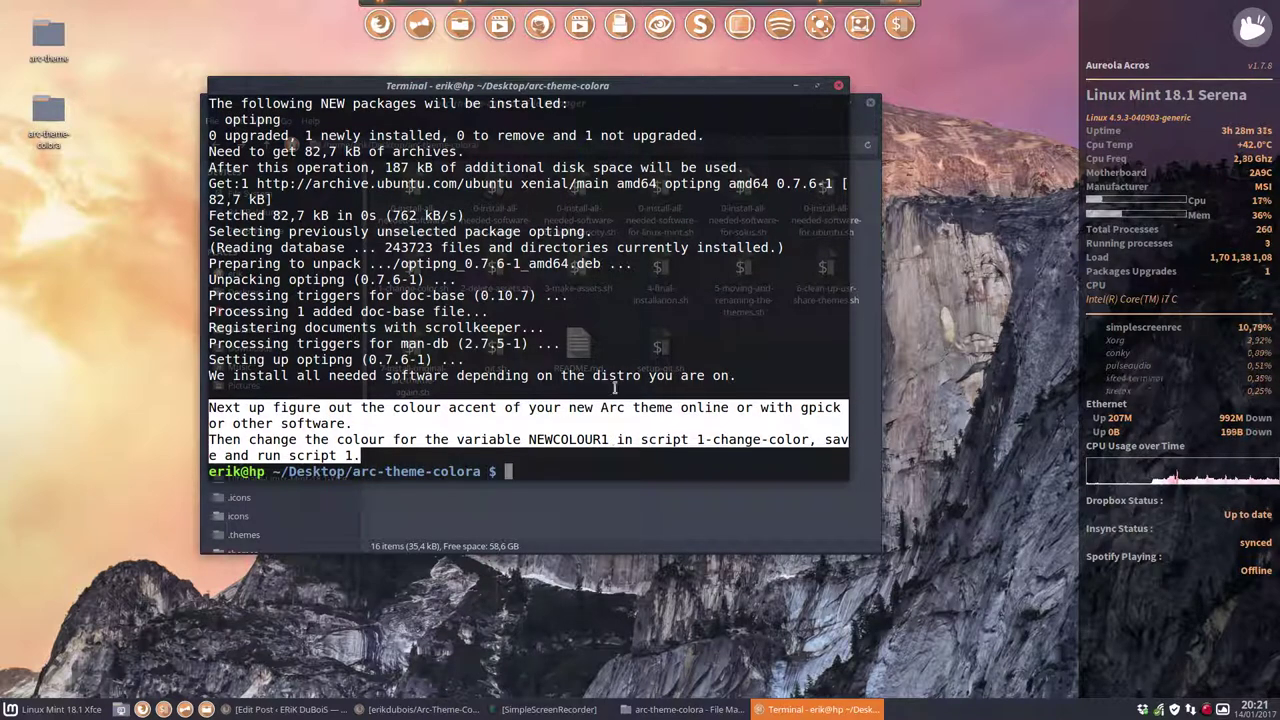
{"action": "left_click", "coordinate": [839, 87]}
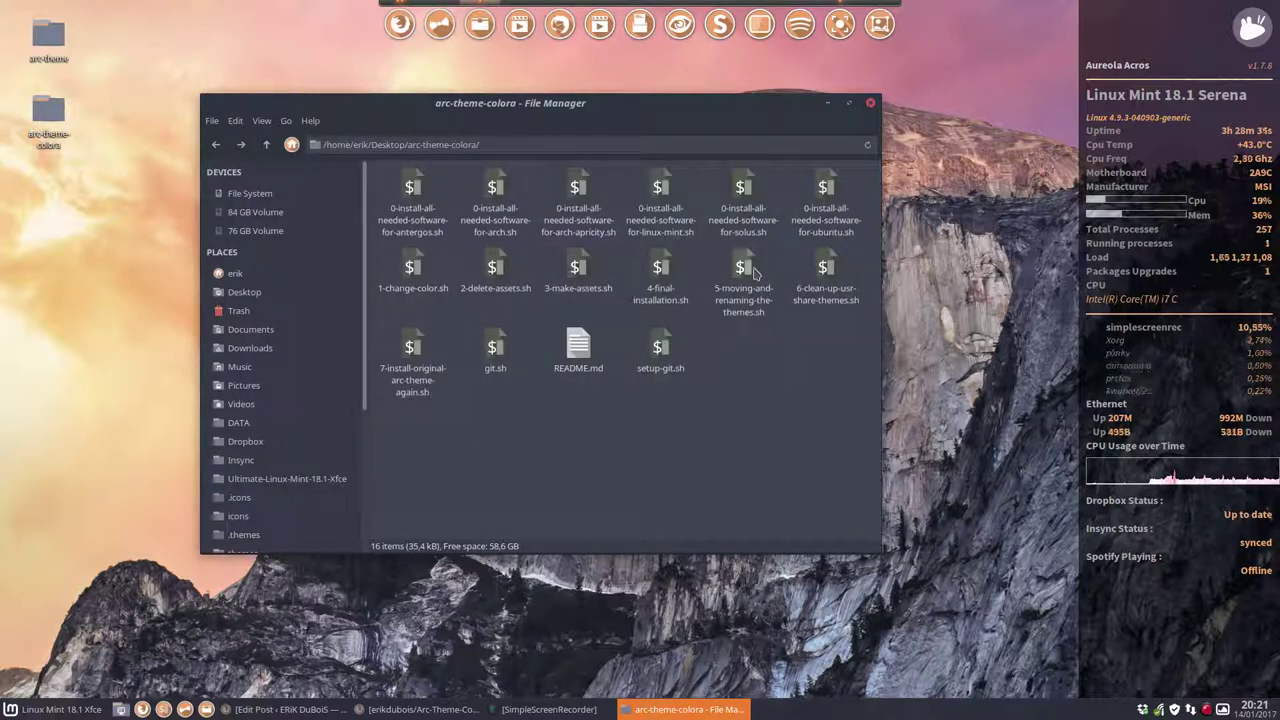
- Copy the seven scripts, 1-change-color.sh through 7-install-original-arc-theme-again.sh
{"action": "left_click", "coordinate": [411, 272]}
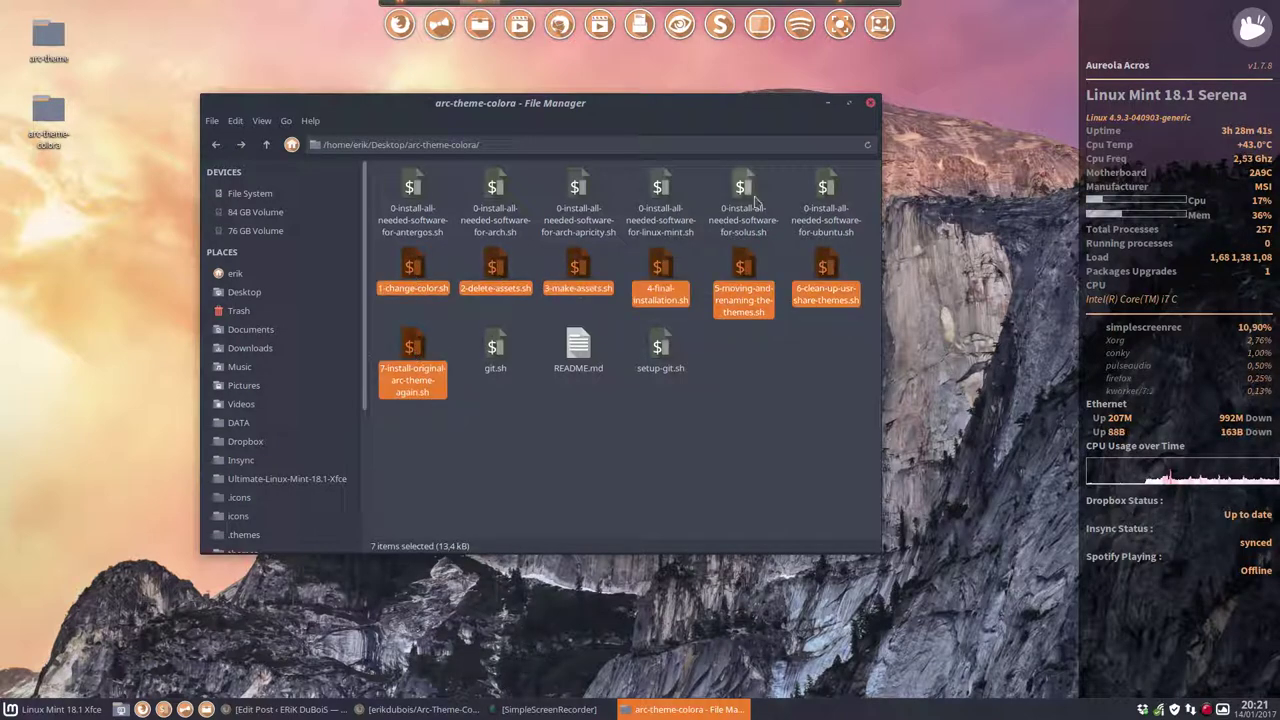
{"action": "left_click_drag", "start_coordinate": [850, 189], "coordinate": [842, 215]}
{"action": "left_click", "coordinate": [824, 404]}
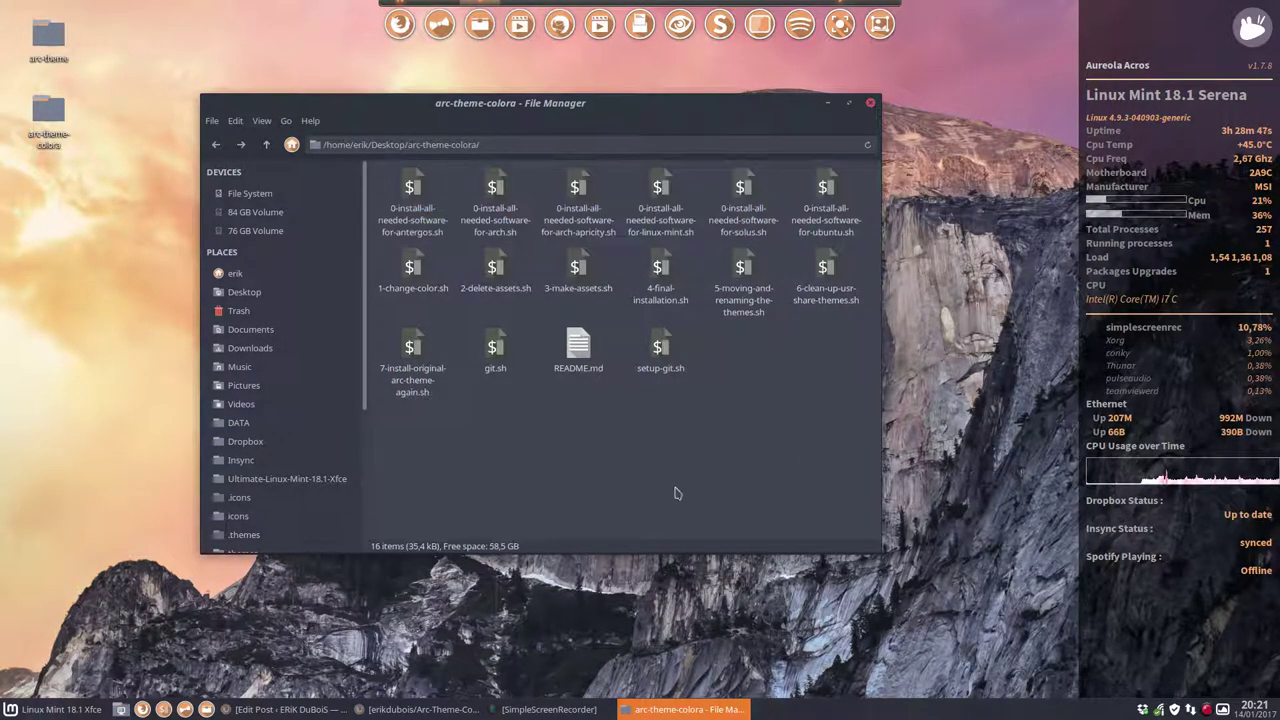
{"action": "left_click", "coordinate": [406, 268]}
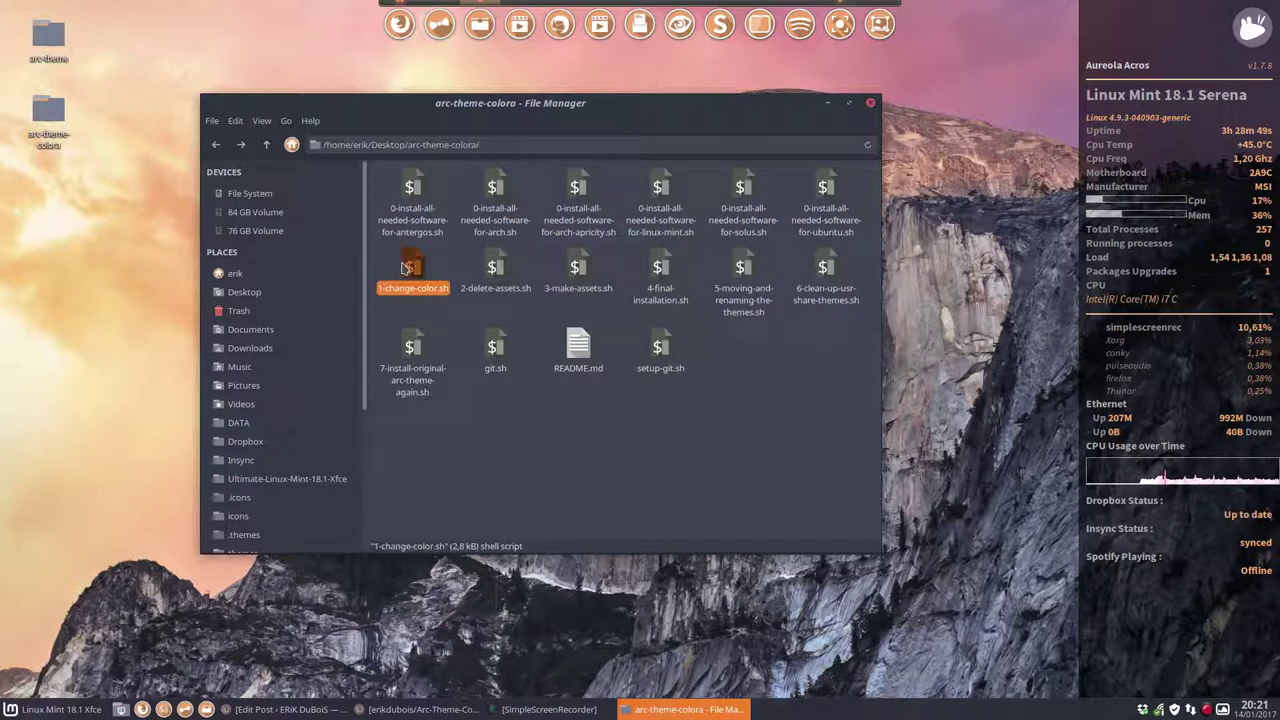
{"action": "left_click", "coordinate": [418, 350], "text": "shift"}
{"action": "right_click", "coordinate": [420, 358]}
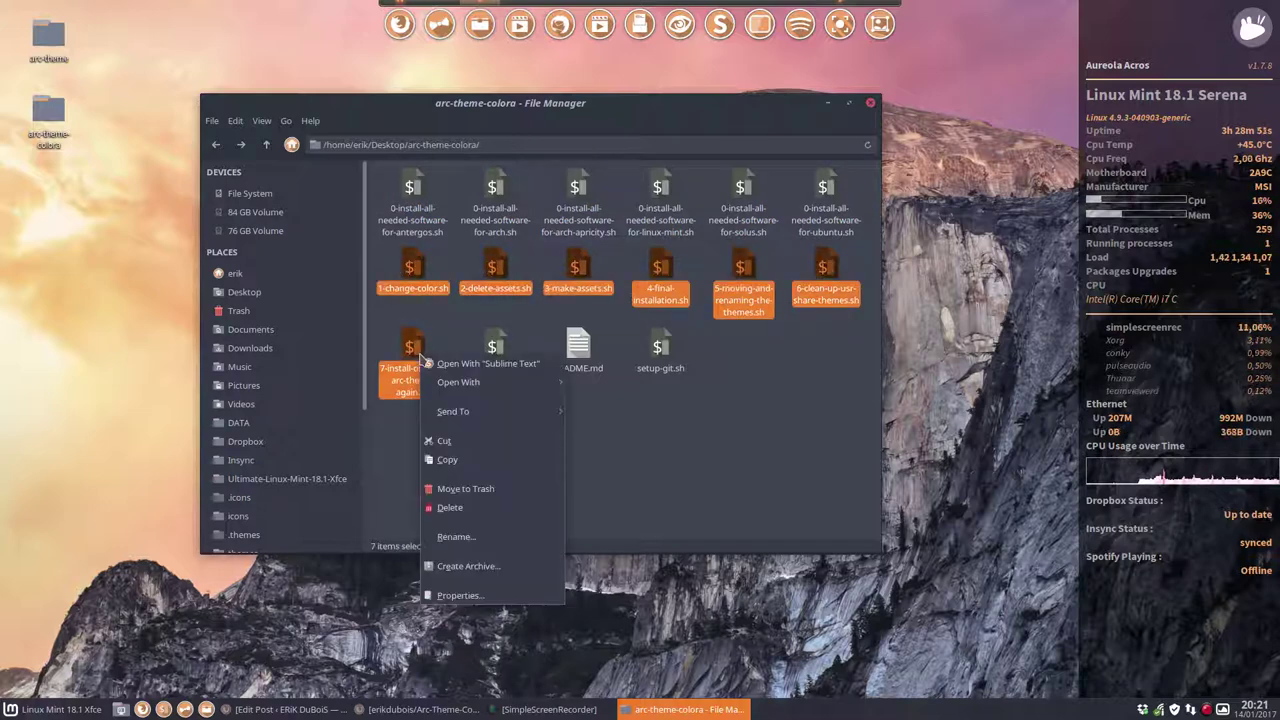
{"action": "left_click", "coordinate": [490, 459]}
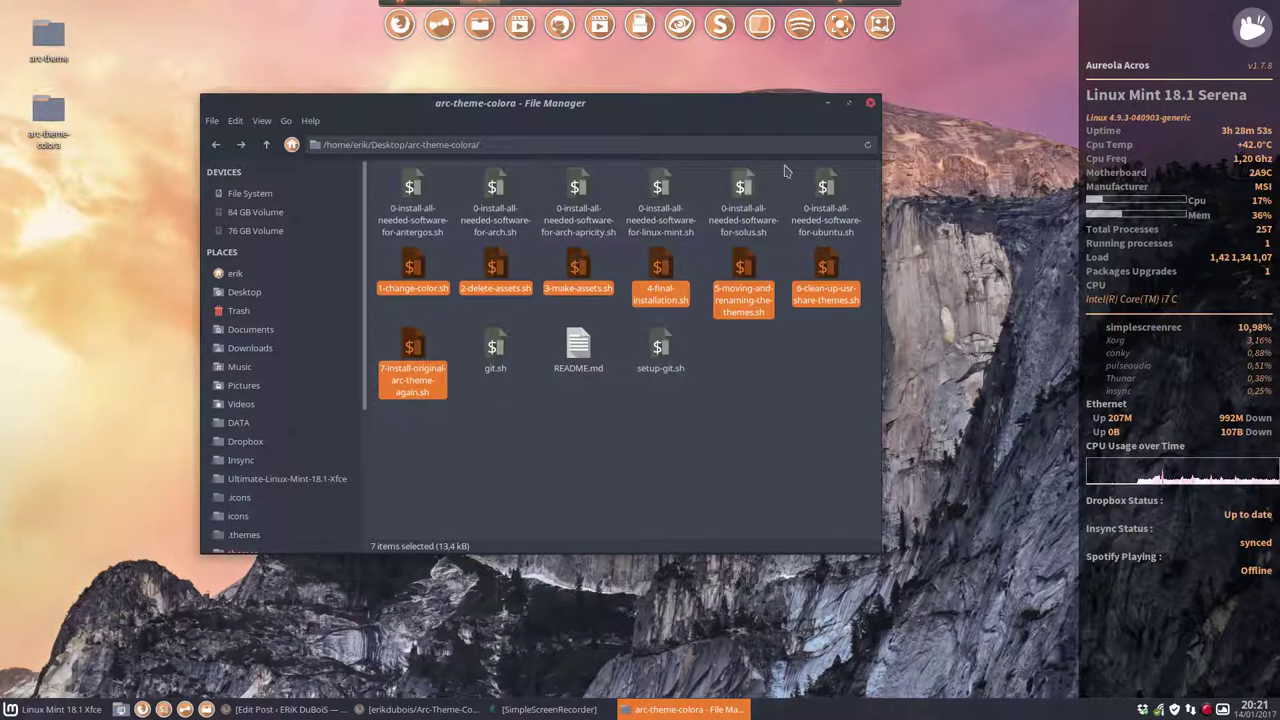
{"action": "left_click", "coordinate": [870, 102]}
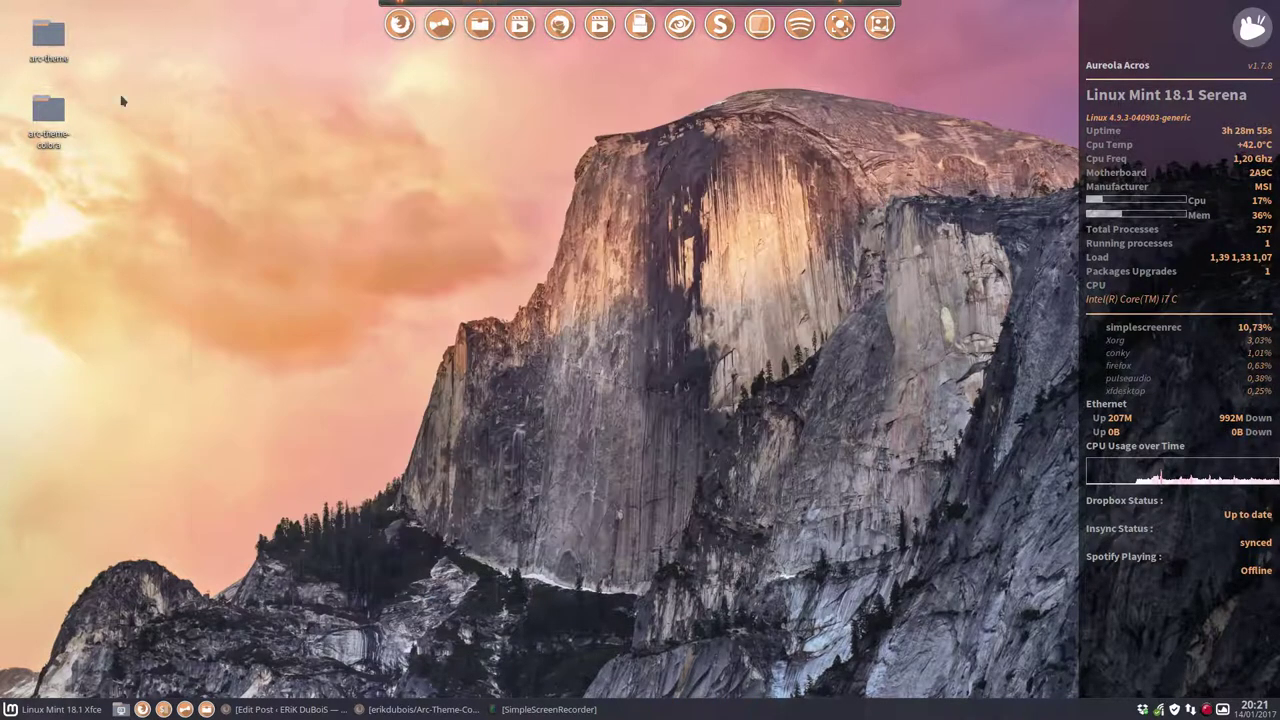
- Paste the scripts into the arc-theme folder and open 1-change-color.sh in Sublime Text
{"action": "double_click", "coordinate": [48, 40]}
{"action": "right_click", "coordinate": [267, 339]}
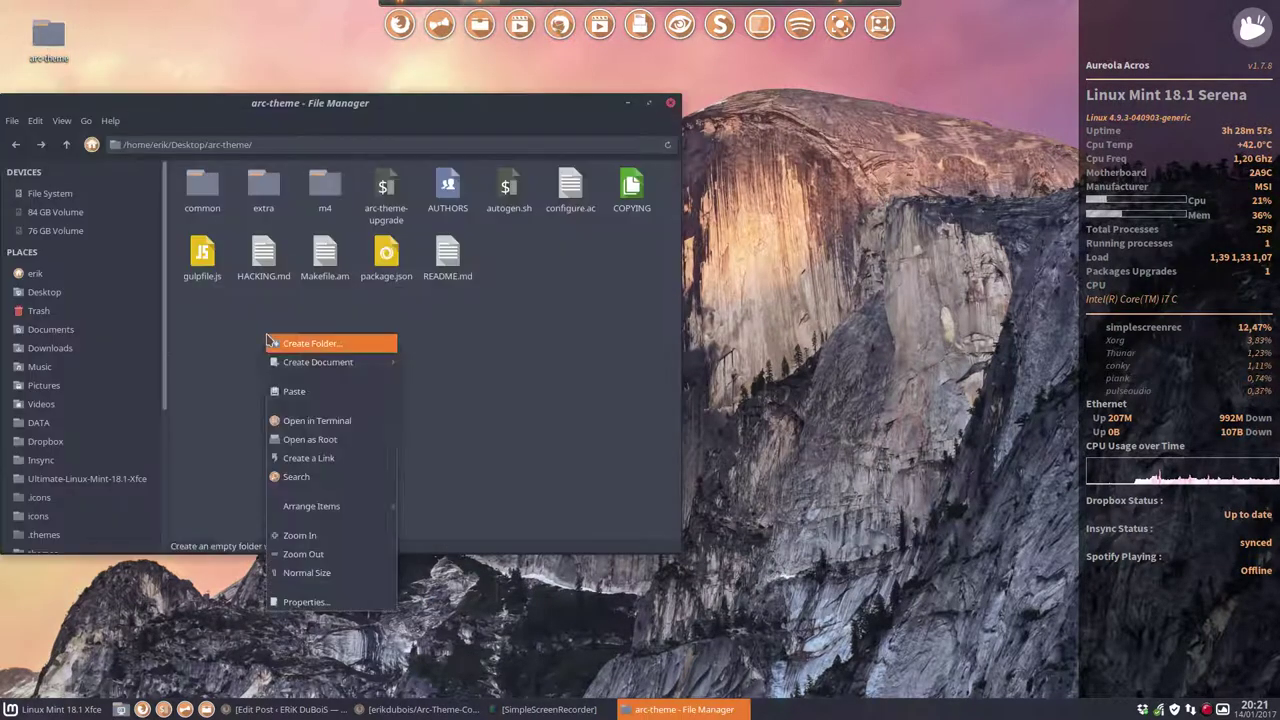
{"action": "left_click", "coordinate": [296, 392]}
{"action": "left_click_drag", "start_coordinate": [457, 106], "coordinate": [703, 106]}
{"action": "left_click", "coordinate": [693, 190]}
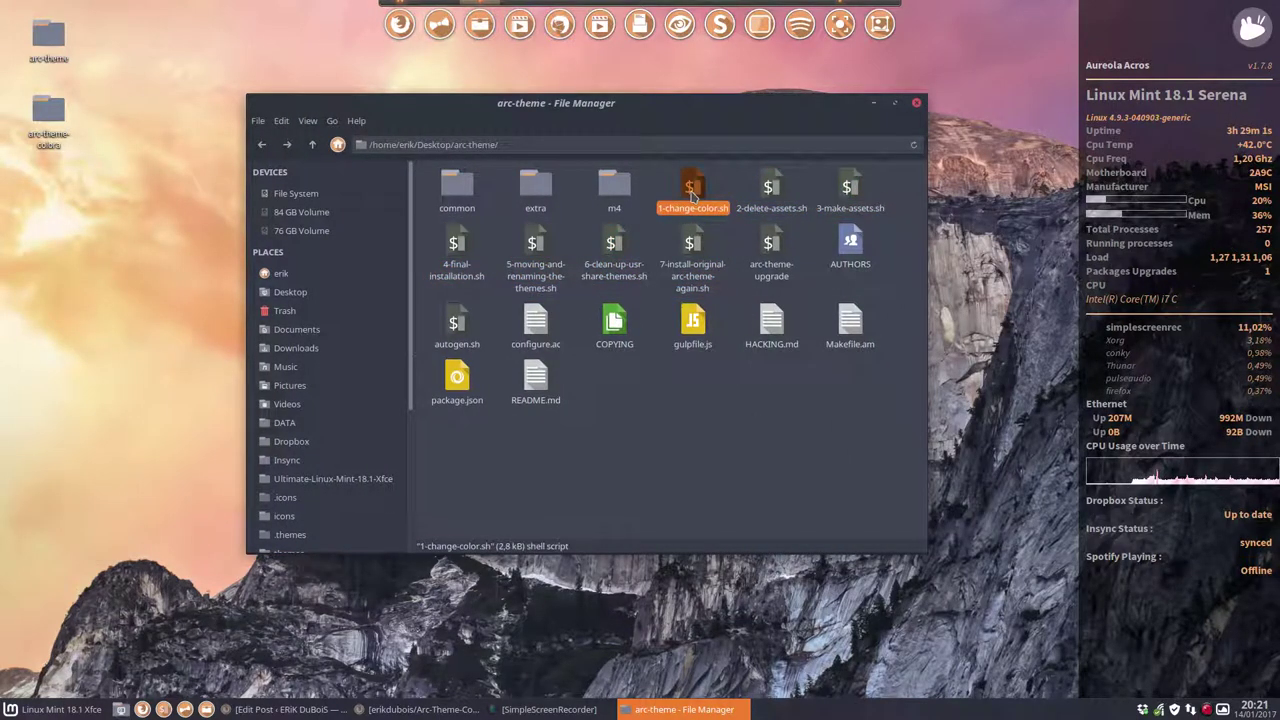
{"action": "double_click", "coordinate": [695, 190]}
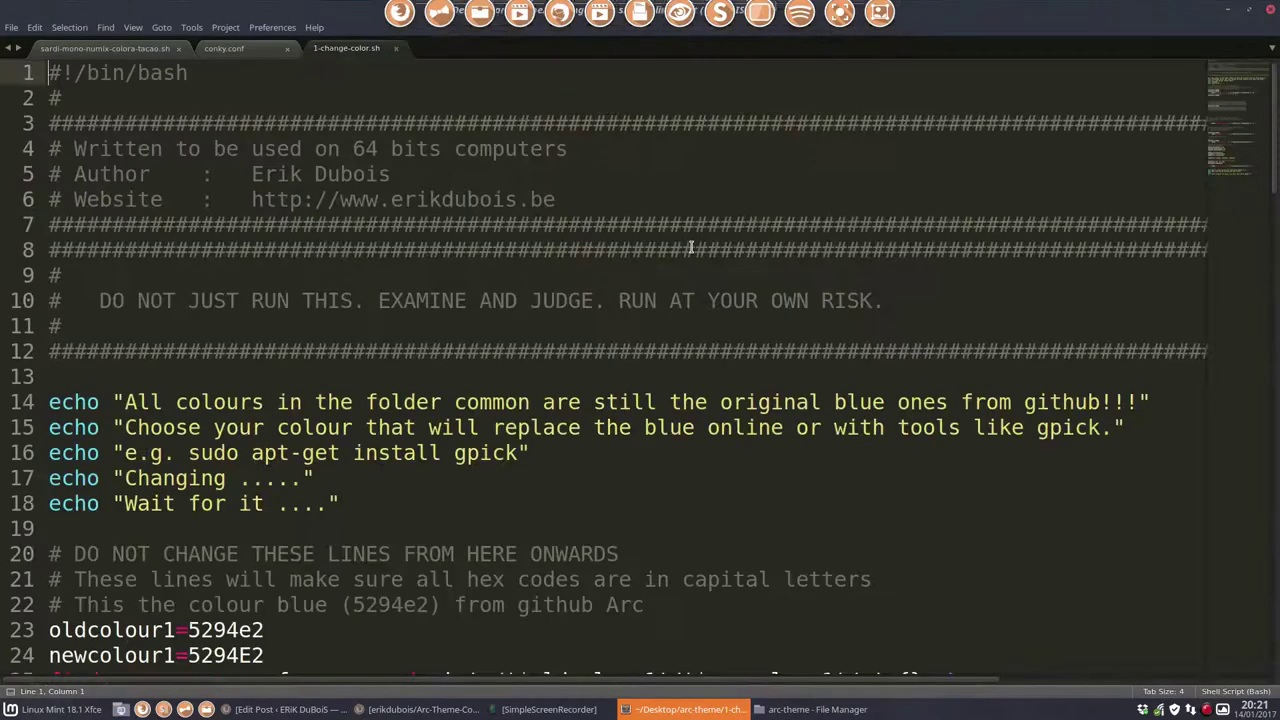
- Highlight the 'CHANGE ONLY THIS CODE' note, the no-hashtag warning and the current value a82b1f
{"action": "scroll", "coordinate": [459, 408], "scroll_direction": "down", "scroll_amount": 6}
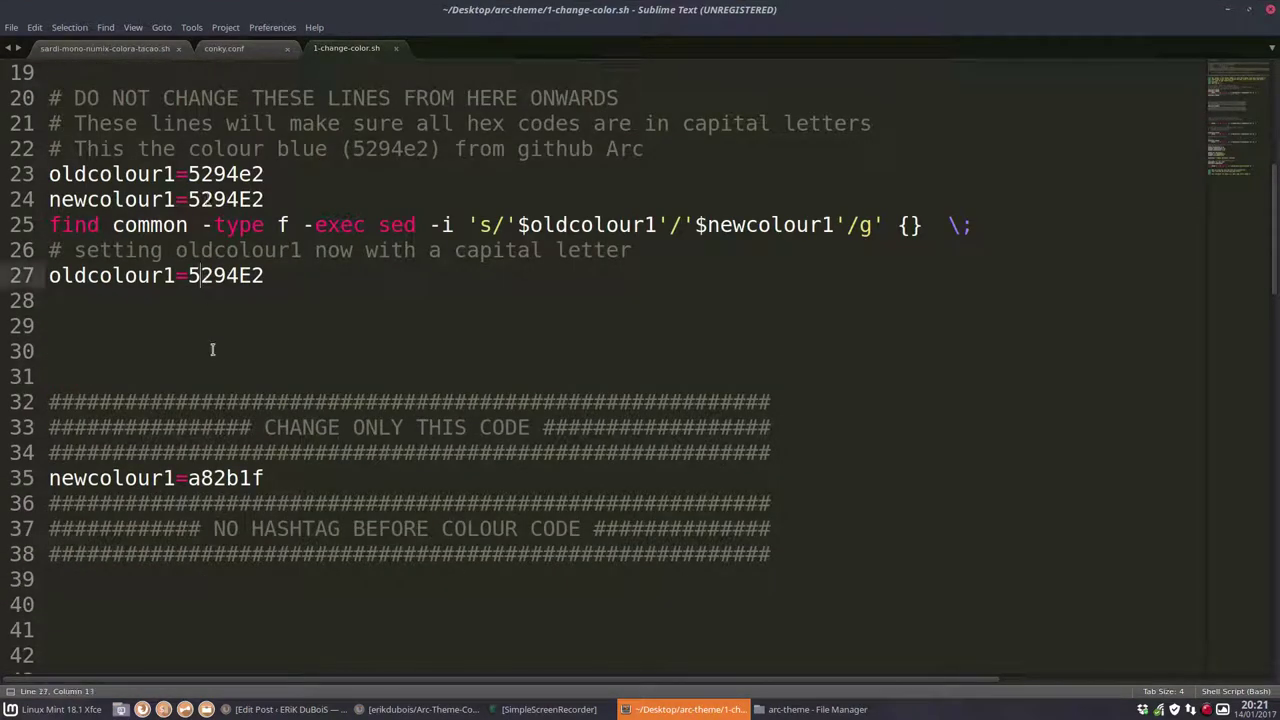
{"action": "left_click_drag", "start_coordinate": [254, 428], "coordinate": [584, 428]}
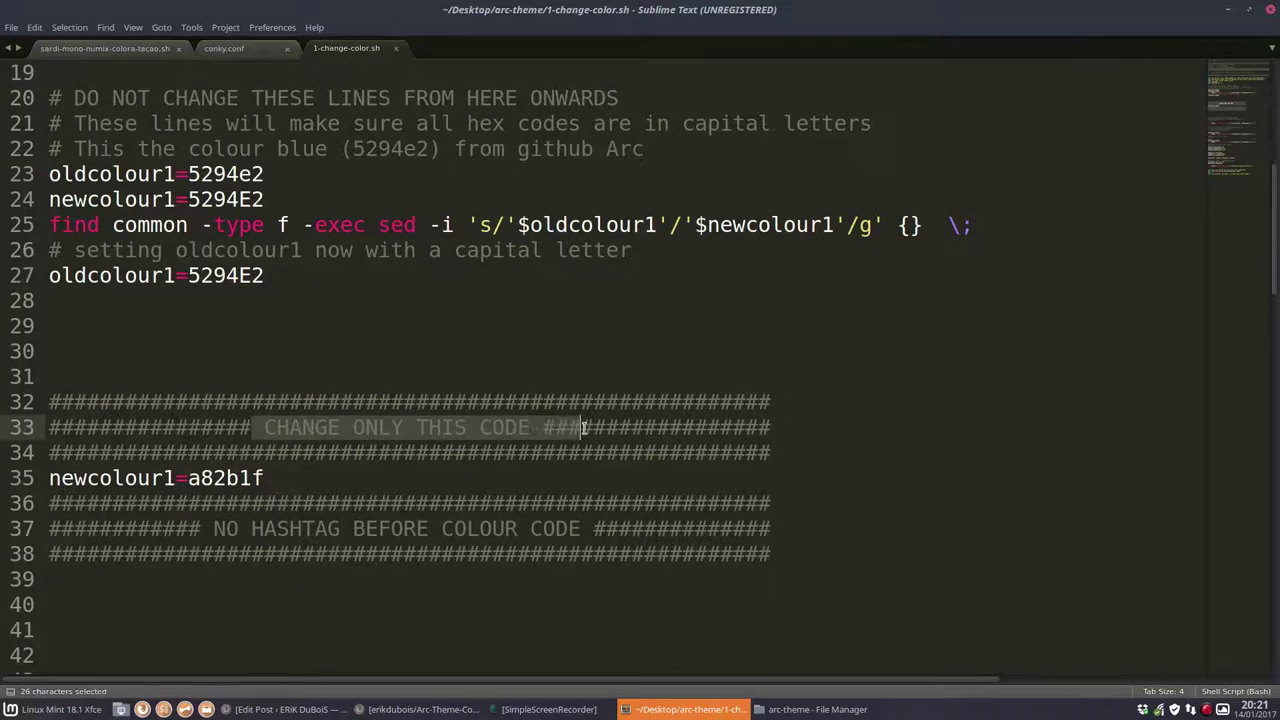
{"action": "left_click_drag", "start_coordinate": [224, 528], "coordinate": [594, 528]}
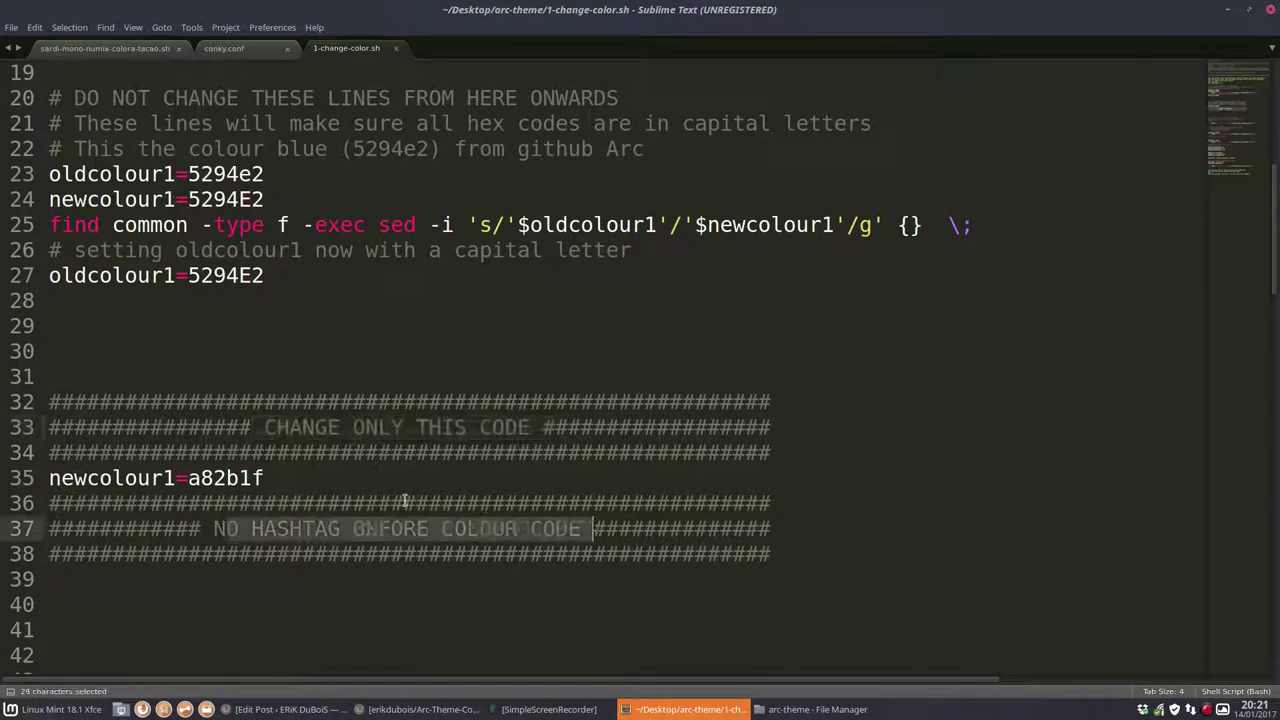
{"action": "left_click_drag", "start_coordinate": [188, 479], "coordinate": [266, 479]}
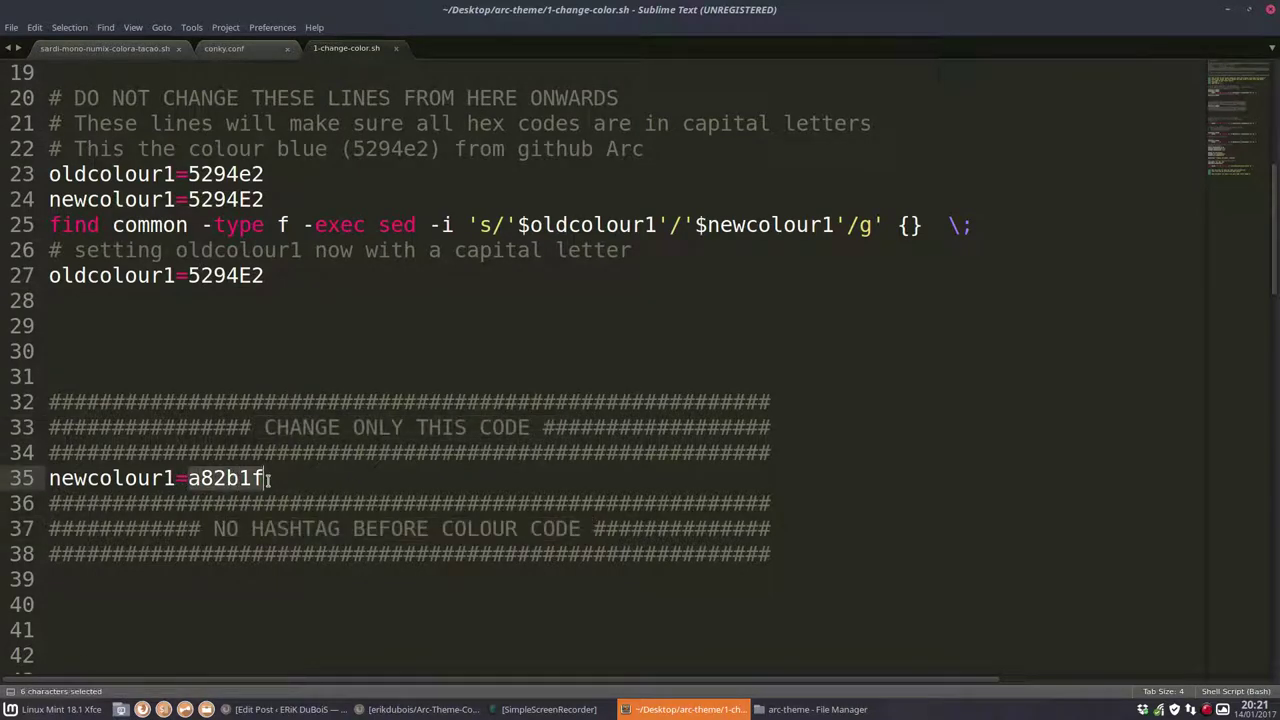
{"action": "left_click", "coordinate": [291, 312]}
- Point out the old colour as 5294e2 and 5294E2, reselect a82b1f on line 35, and open the applications menu
{"action": "left_click_drag", "start_coordinate": [291, 312], "coordinate": [45, 150]}
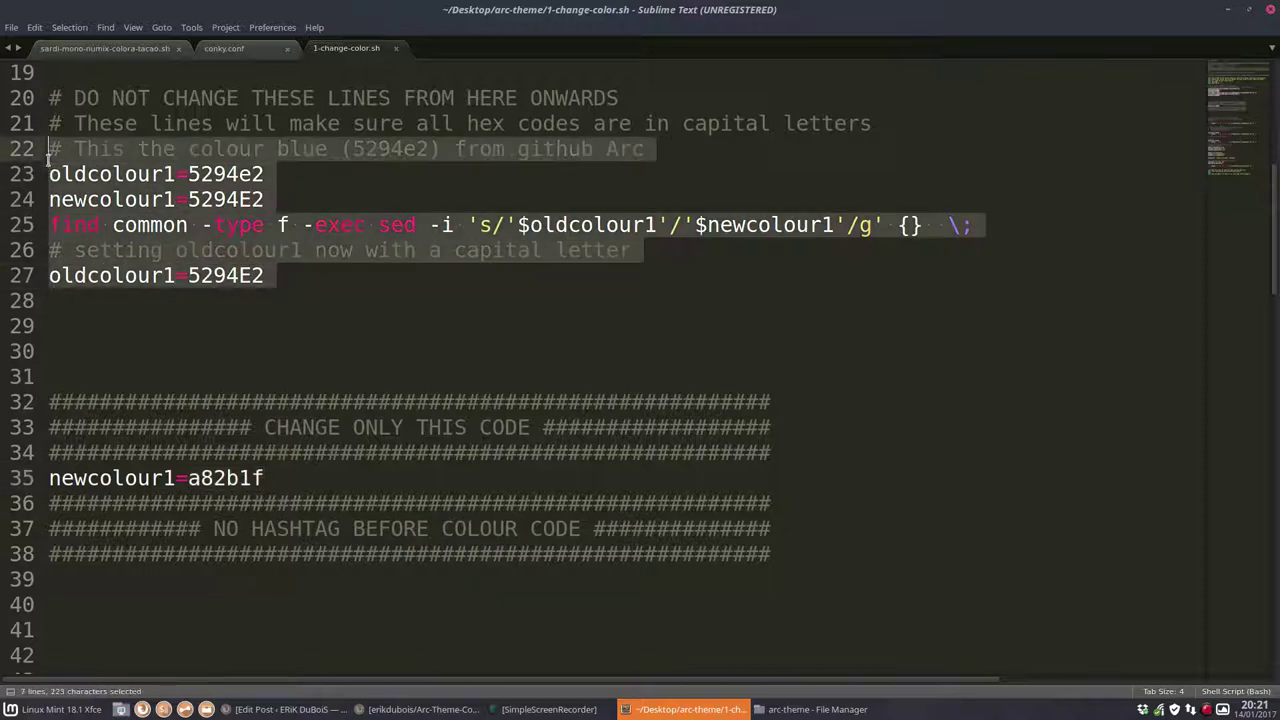
{"action": "left_click", "coordinate": [286, 174]}
{"action": "left_click_drag", "start_coordinate": [246, 174], "coordinate": [238, 199]}
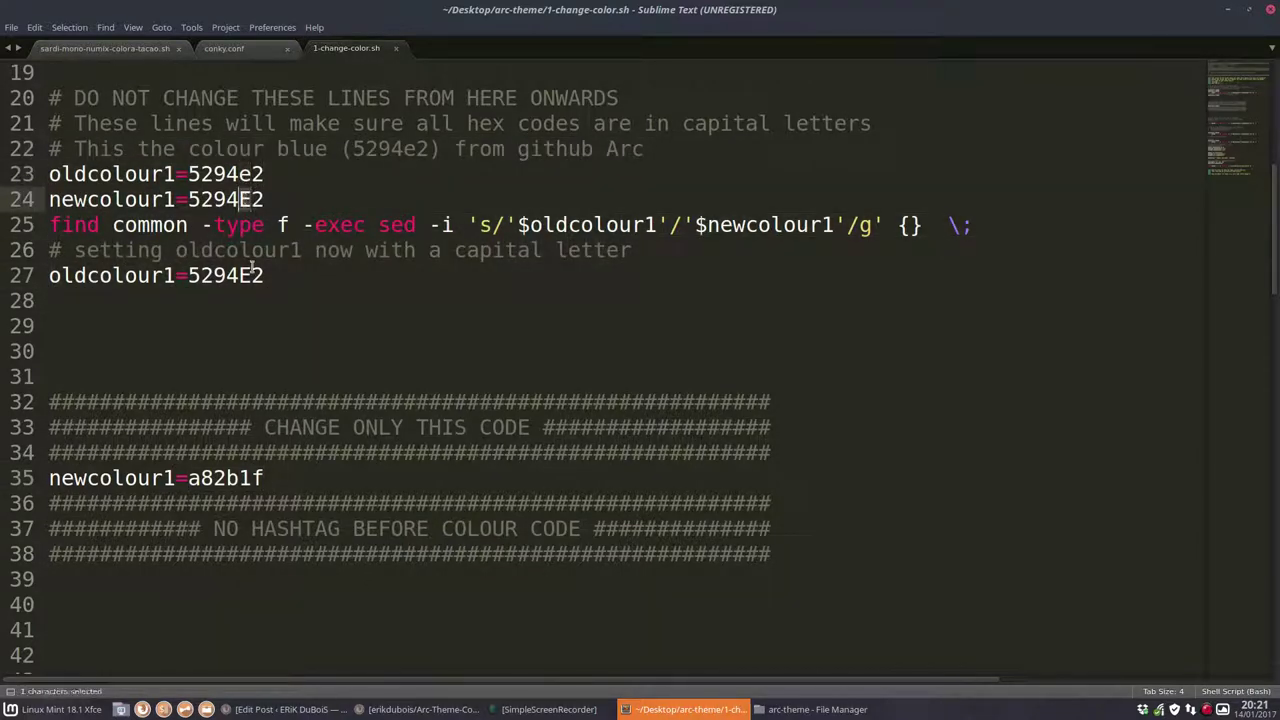
{"action": "left_click_drag", "start_coordinate": [251, 275], "coordinate": [239, 275]}
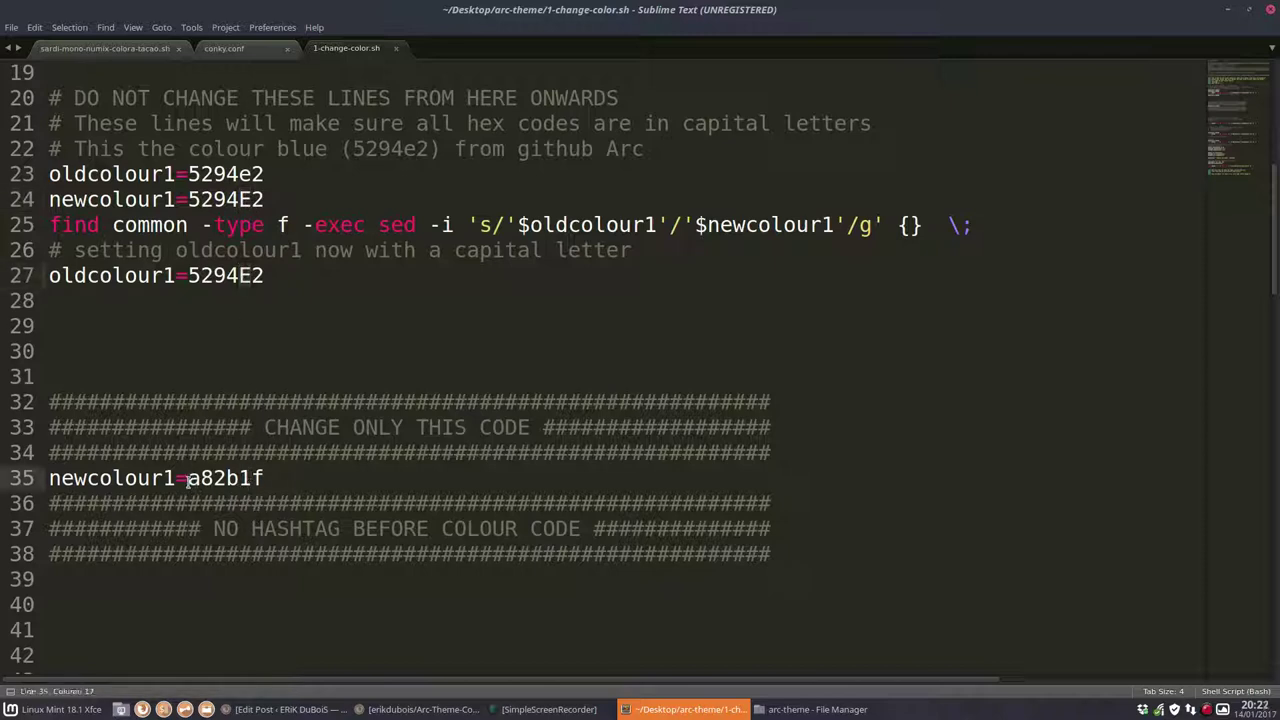
{"action": "left_click_drag", "start_coordinate": [188, 479], "coordinate": [264, 478]}
{"action": "left_click", "coordinate": [40, 709]}
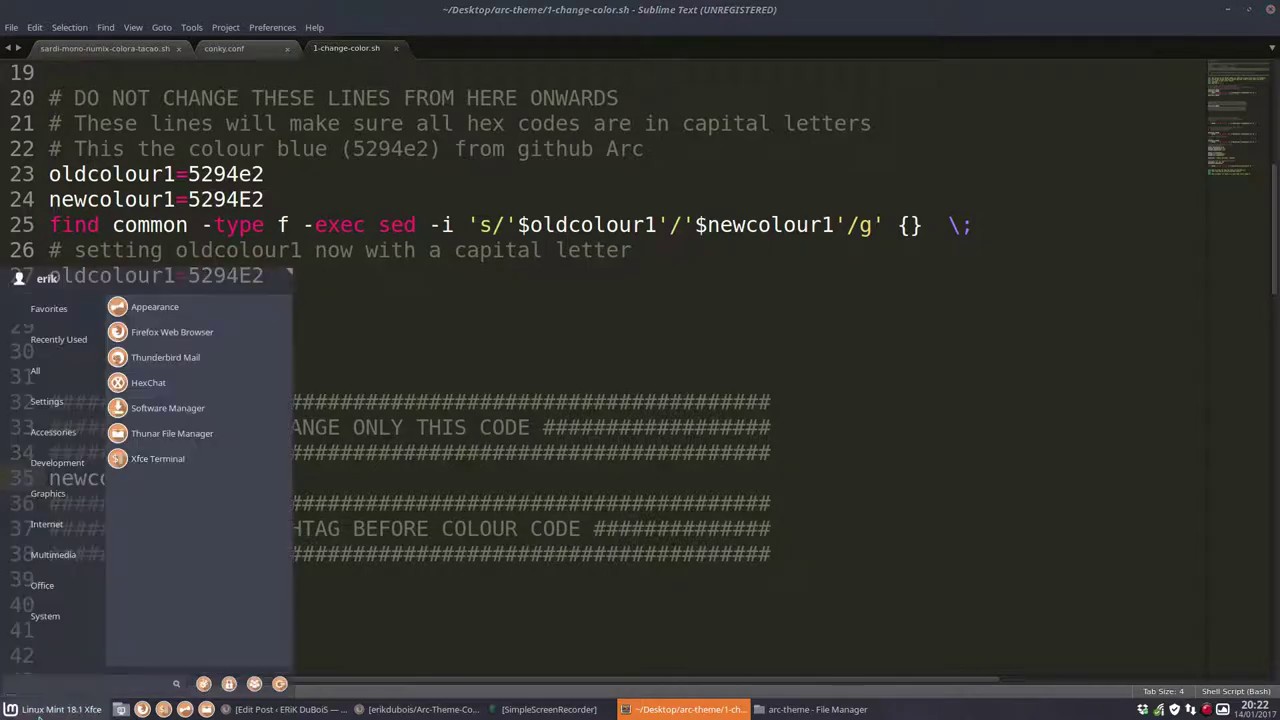
- Launch Gpick by searching 'gpi' and select the Tacao colour #F1A86F in its palette
{"action": "type", "text": "gpic"}
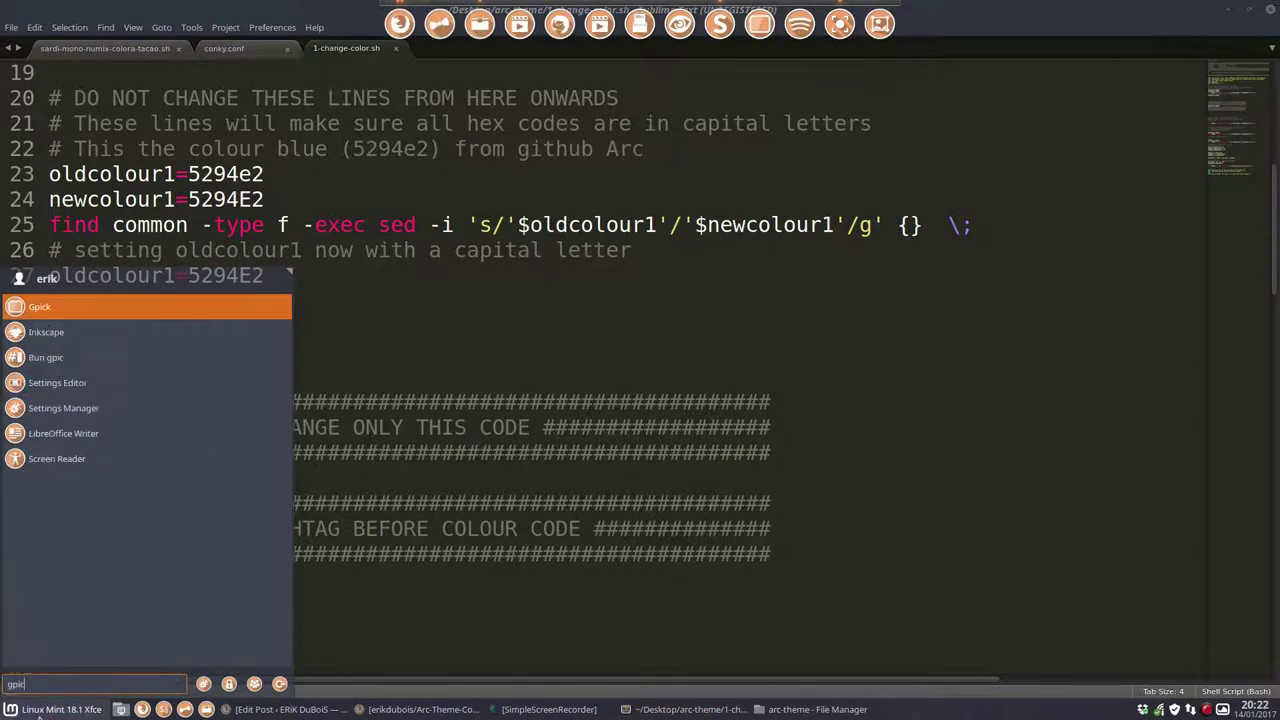
{"action": "key", "text": "Return"}
{"action": "key", "text": "alt+Tab"}
{"action": "scroll", "coordinate": [670, 459], "scroll_direction": "down", "scroll_amount": 1}
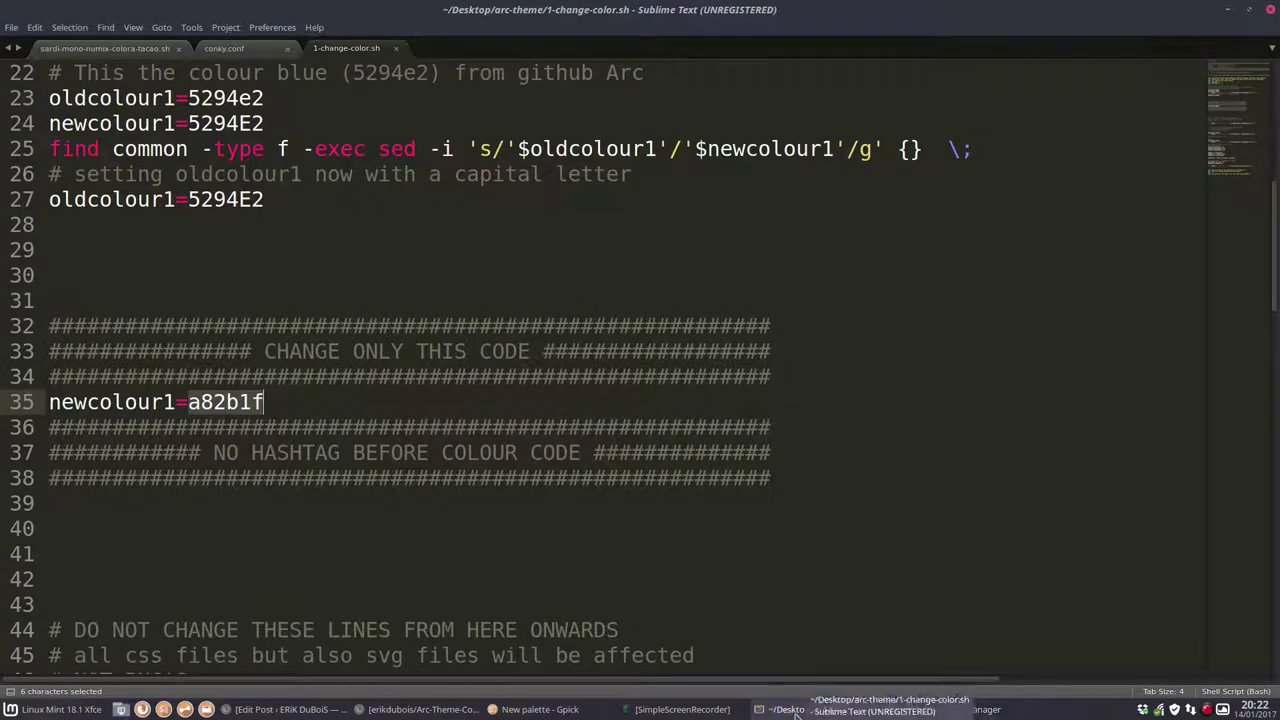
{"action": "left_click", "coordinate": [565, 712]}
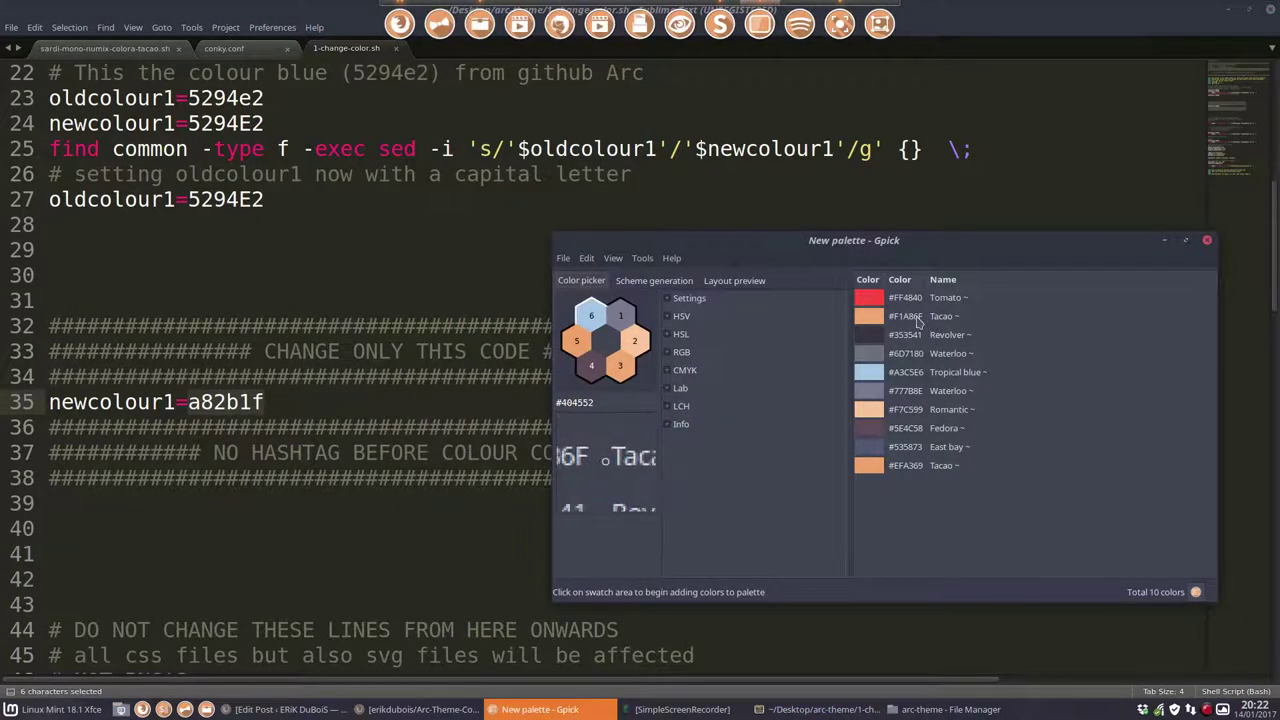
{"action": "left_click", "coordinate": [884, 316]}
- Copy Tacao's hex code #F1A86F to the clipboard from Gpick, then close Gpick
{"action": "right_click", "coordinate": [882, 318]}
{"action": "mouse_move", "coordinate": [912, 327]}
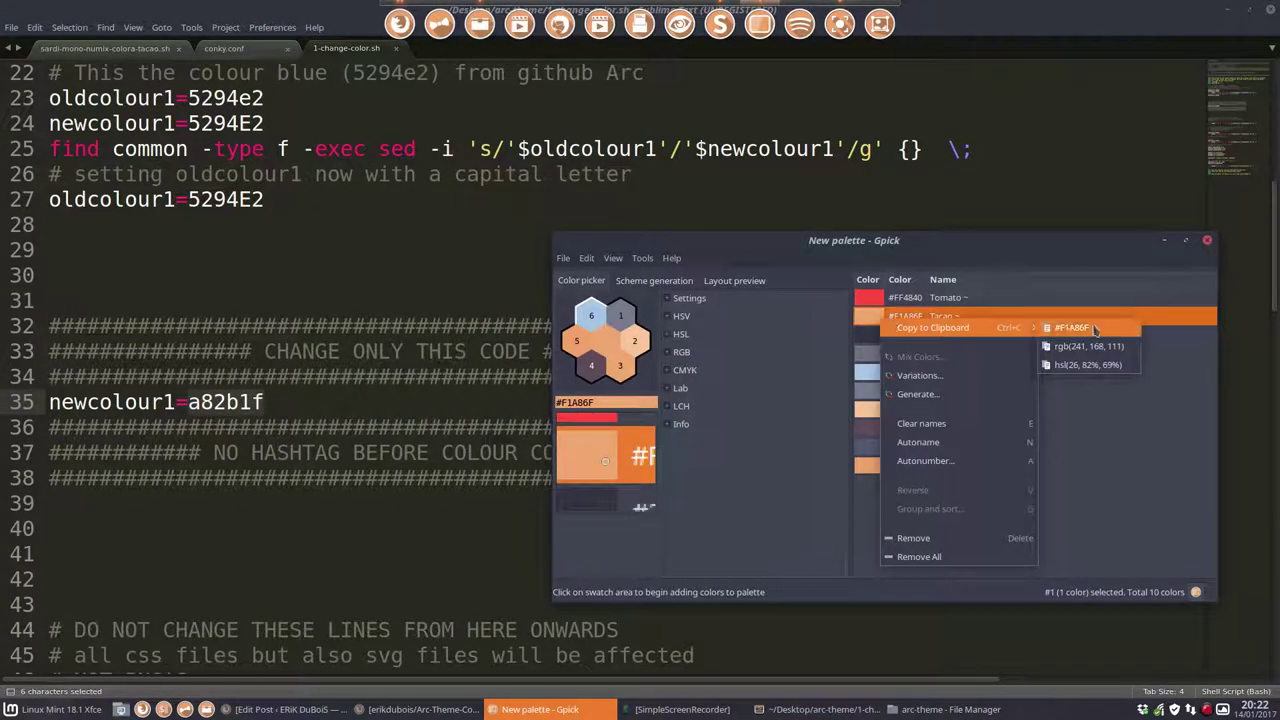
{"action": "left_click", "coordinate": [1075, 327]}
{"action": "left_click", "coordinate": [1207, 242]}
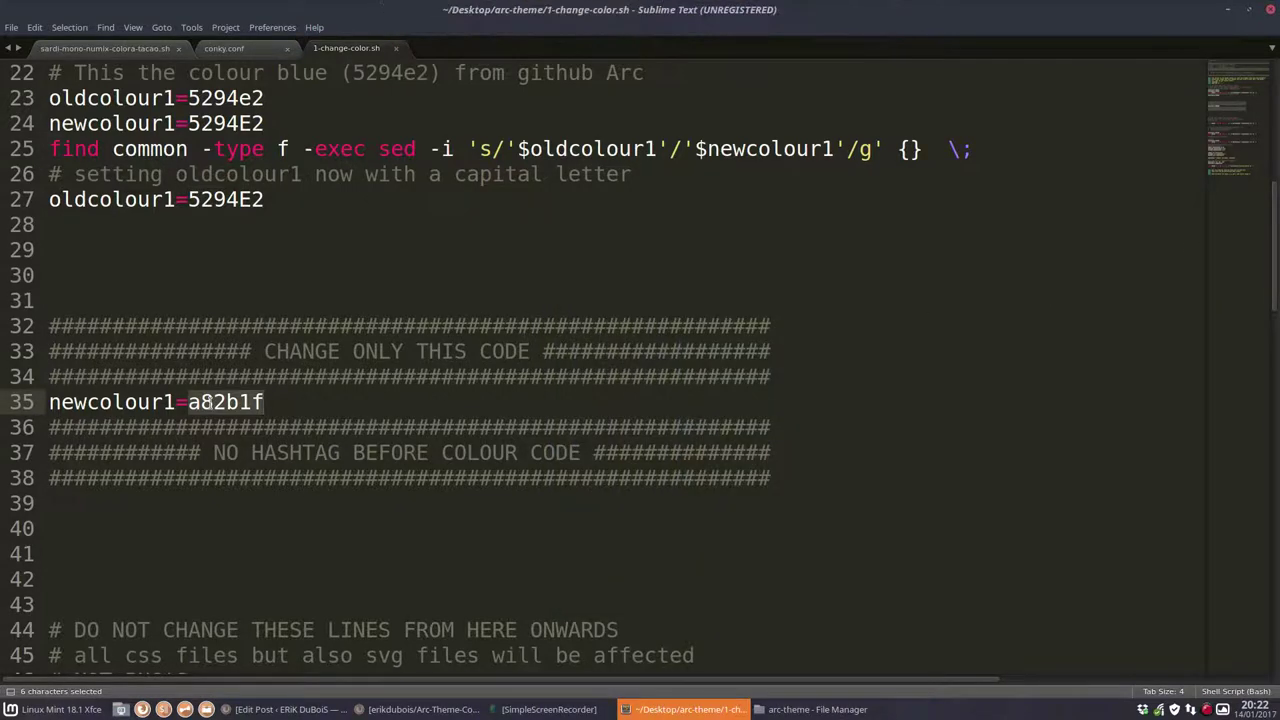
- Replace a82b1f on line 35 with F1A86F without the hash, save, and close Sublime Text
{"action": "left_click", "coordinate": [204, 401]}
{"action": "left_click_drag", "start_coordinate": [188, 401], "coordinate": [300, 401]}
{"action": "key", "text": "ctrl+v"}
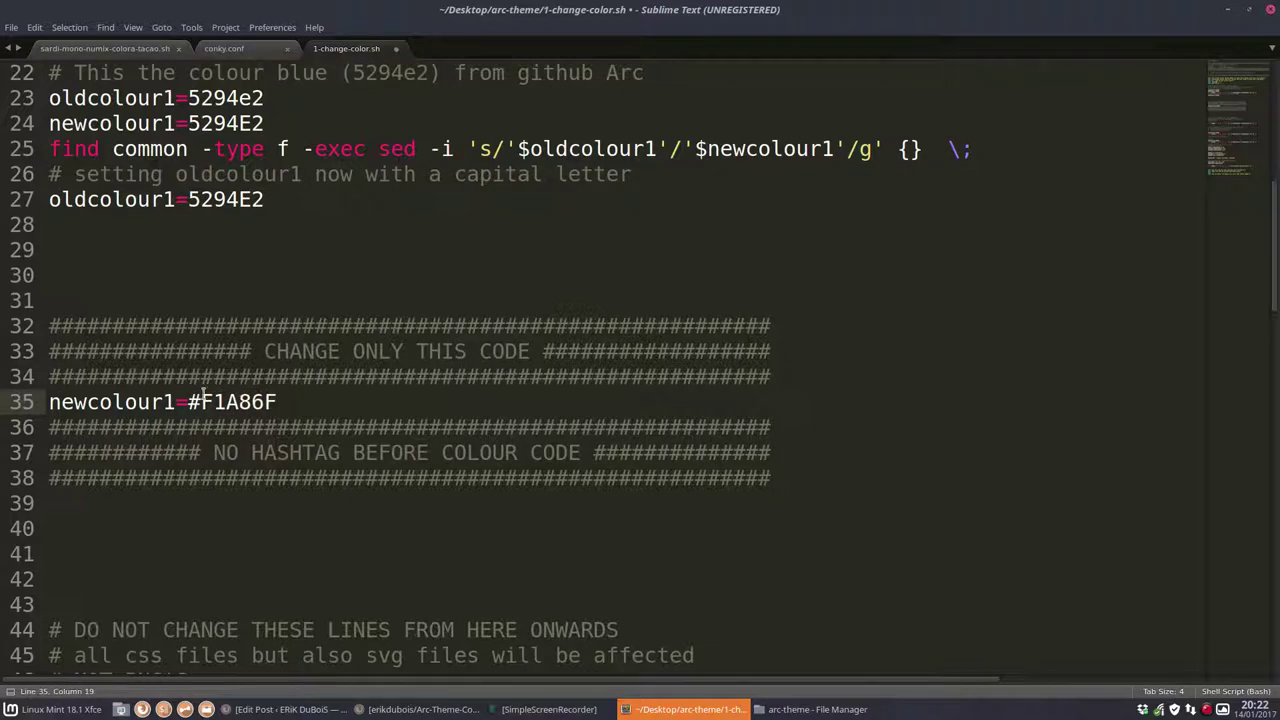
{"action": "key", "text": "BackSpace"}
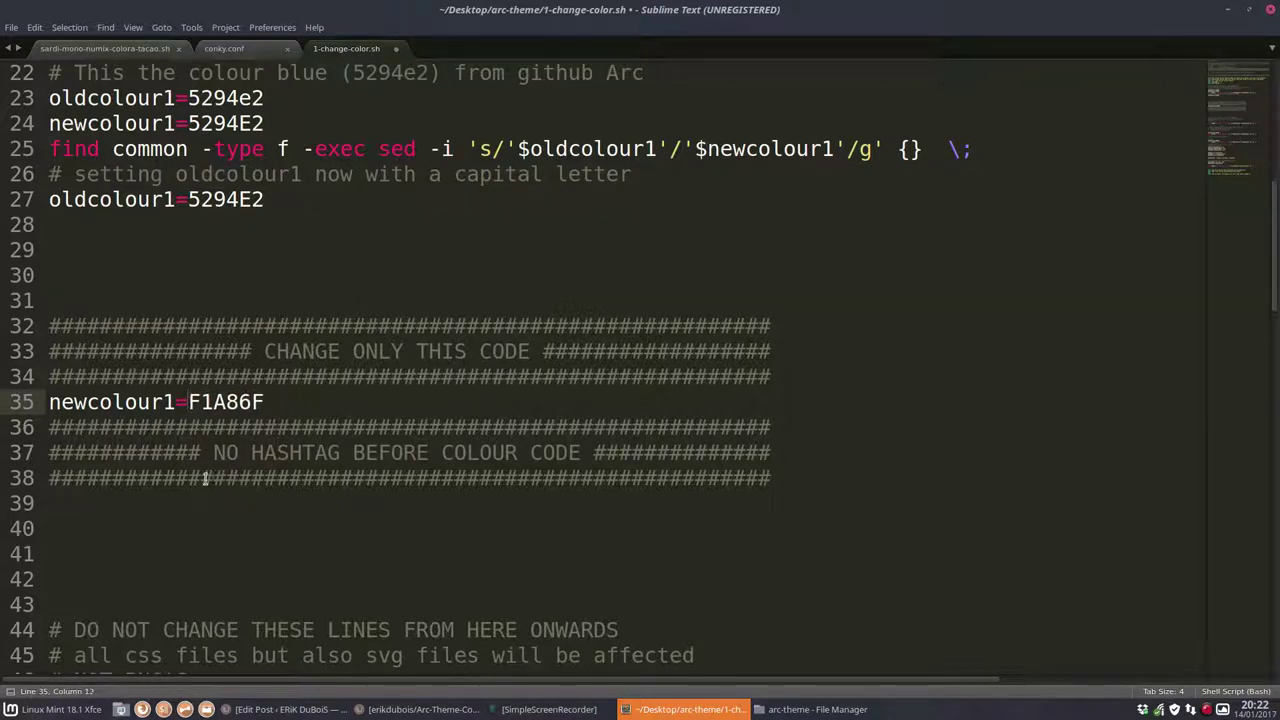
{"action": "left_click_drag", "start_coordinate": [212, 452], "coordinate": [251, 452]}
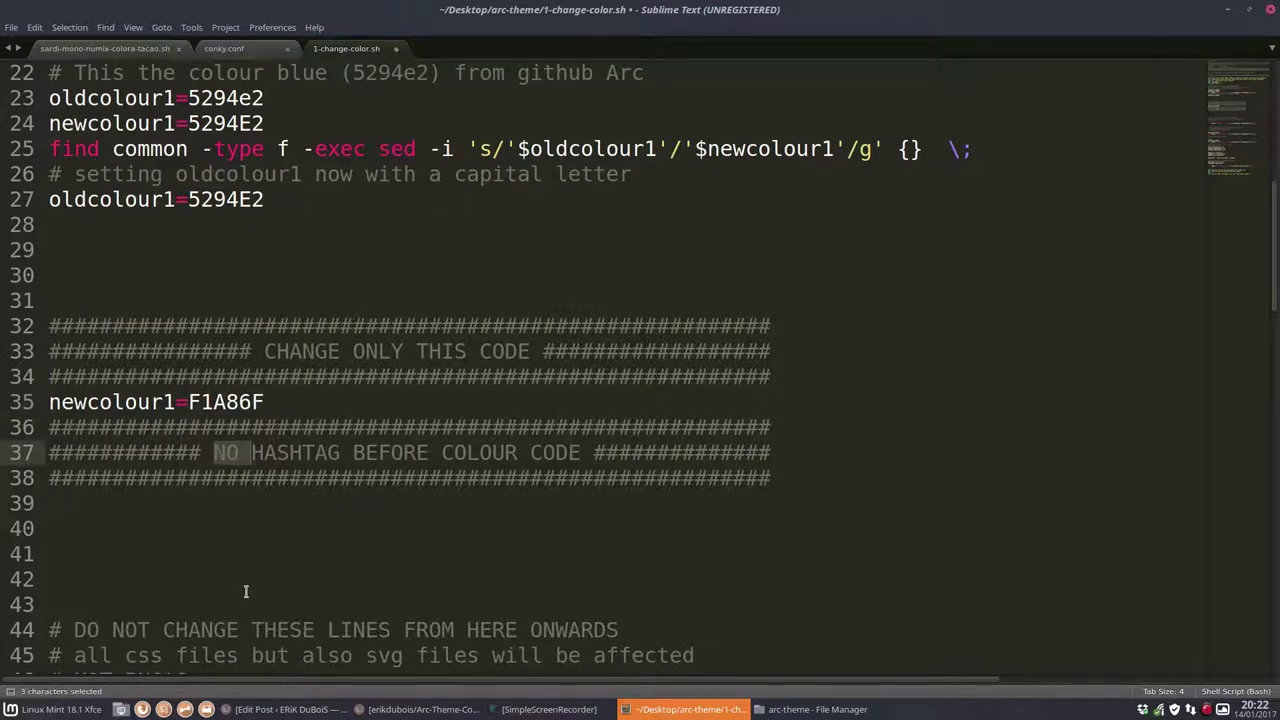
{"action": "key", "text": "ctrl+s"}
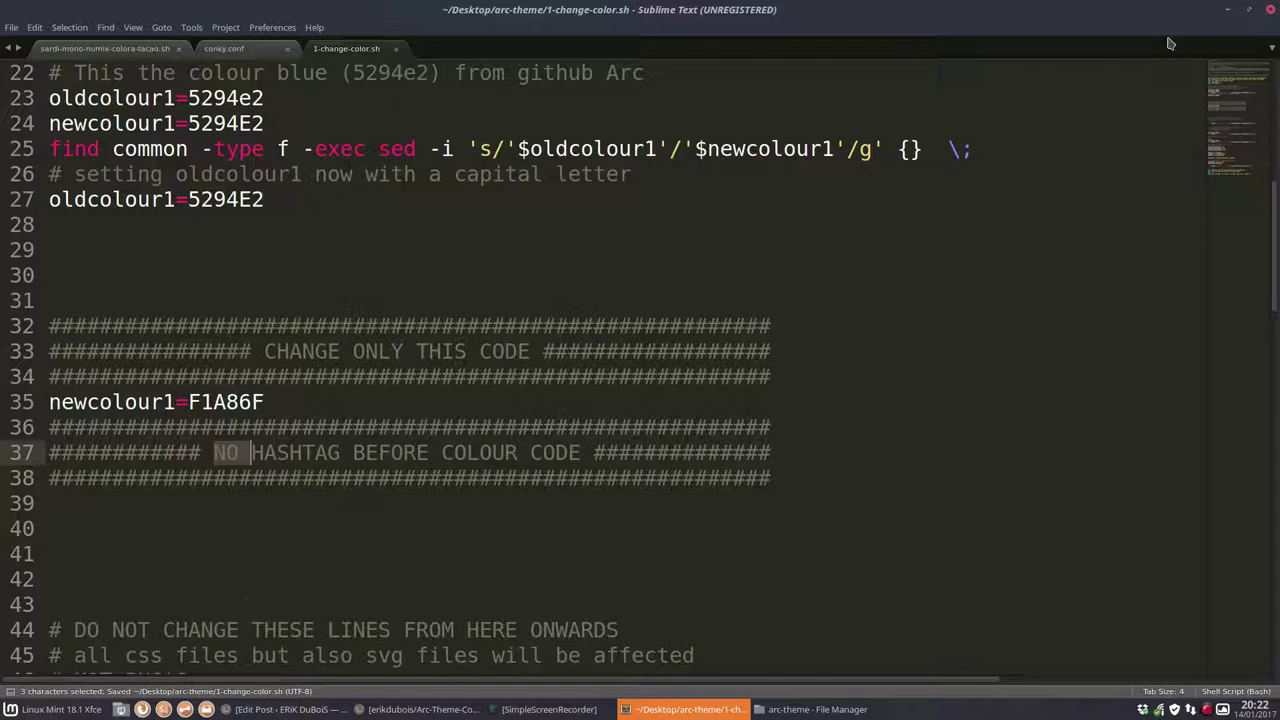
{"action": "left_click", "coordinate": [1271, 10]}
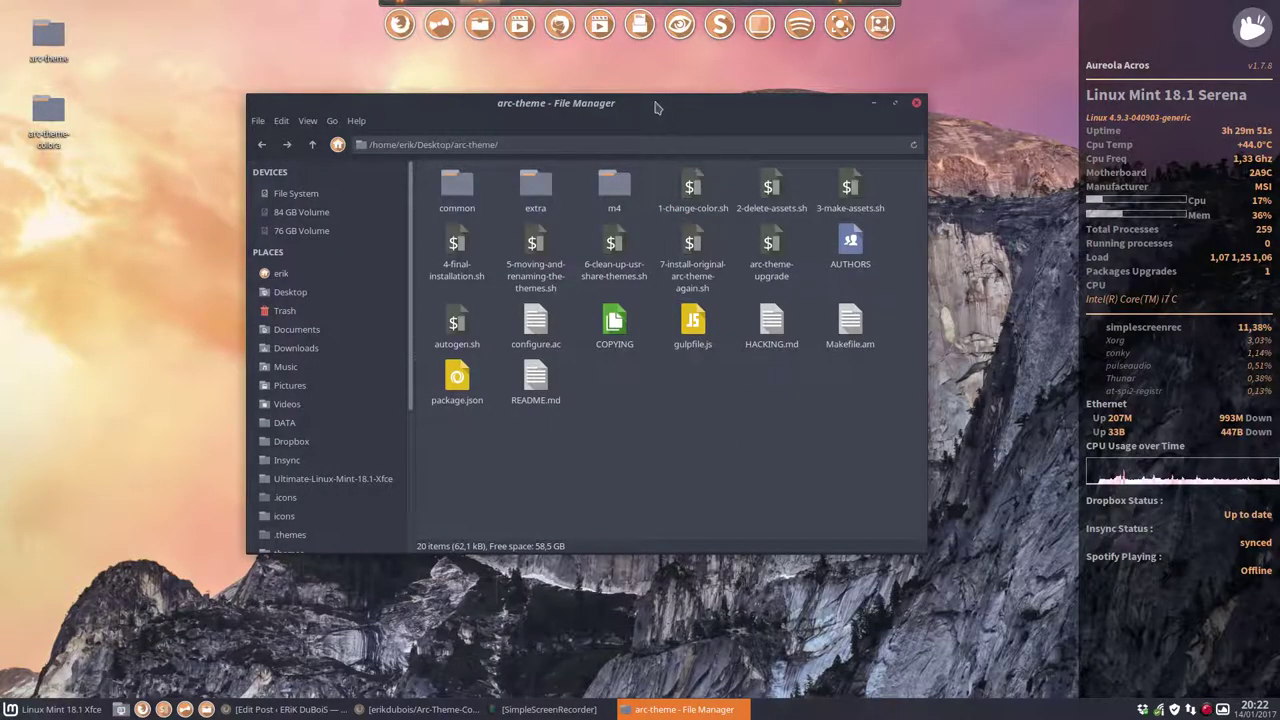
- Snap the file manager to the left half and open a terminal in the arc-theme folder
{"action": "left_click_drag", "start_coordinate": [656, 107], "coordinate": [4, 250]}
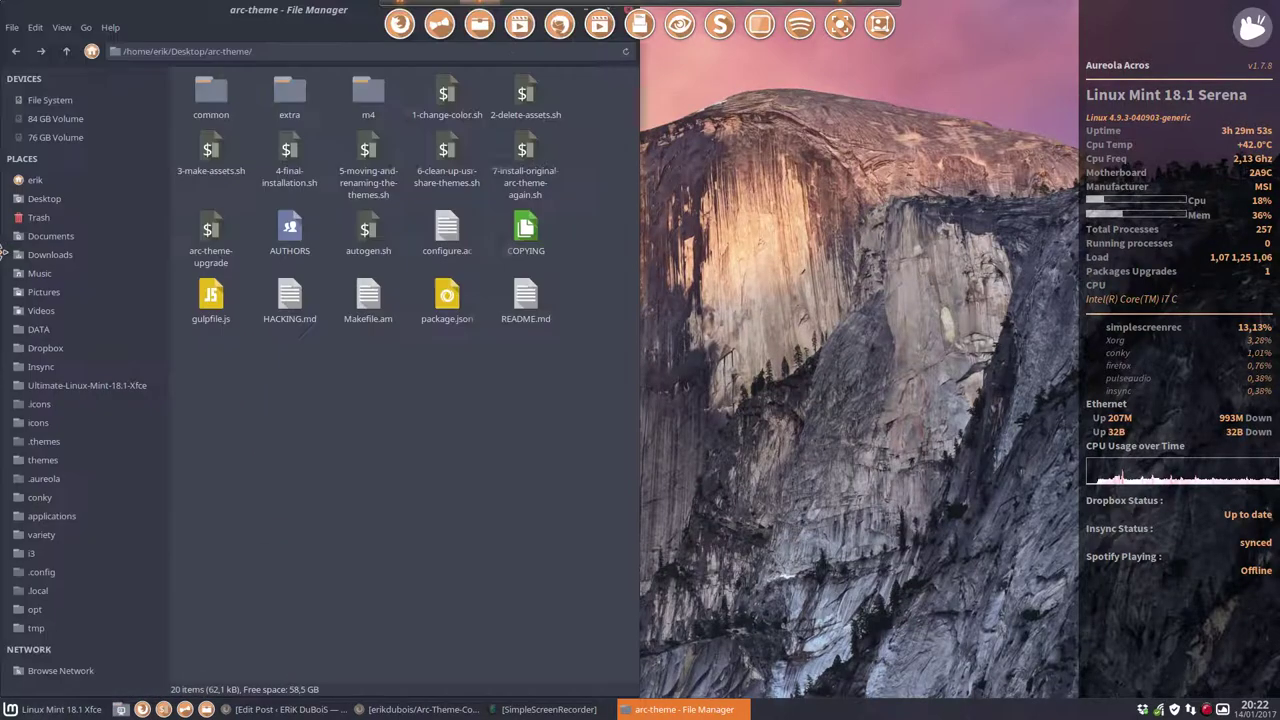
{"action": "right_click", "coordinate": [420, 401]}
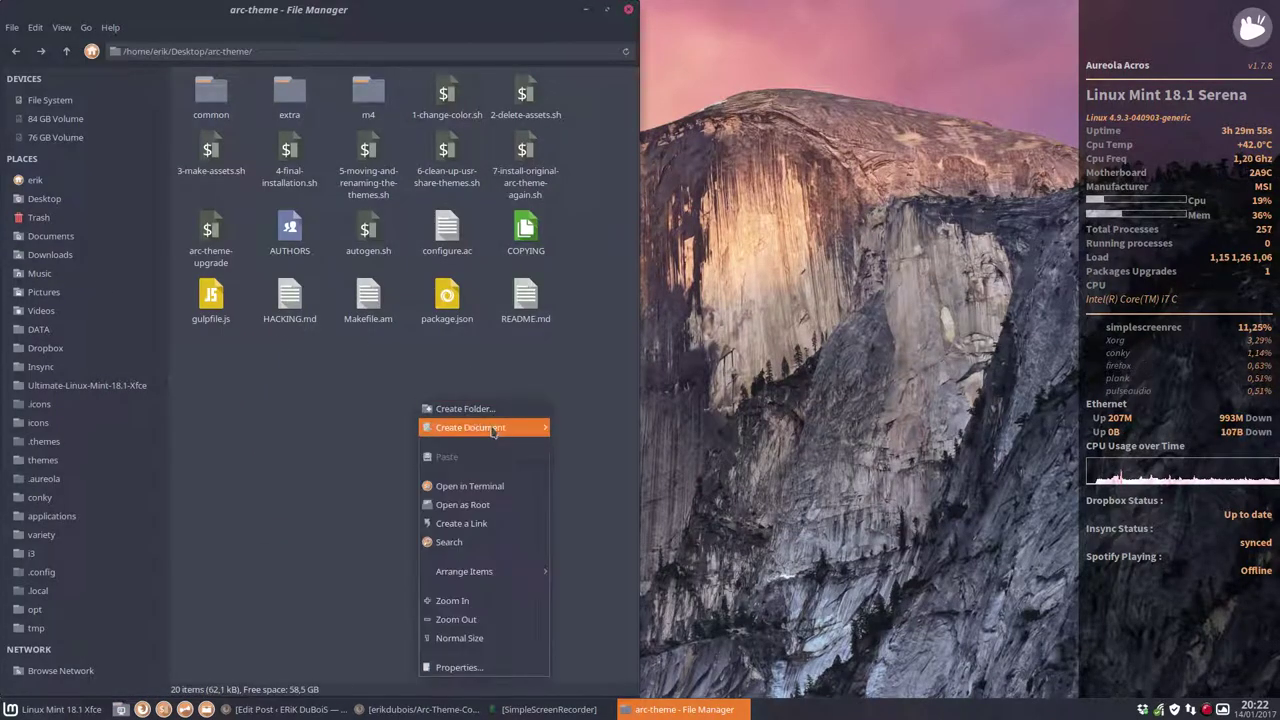
{"action": "left_click", "coordinate": [469, 486]}
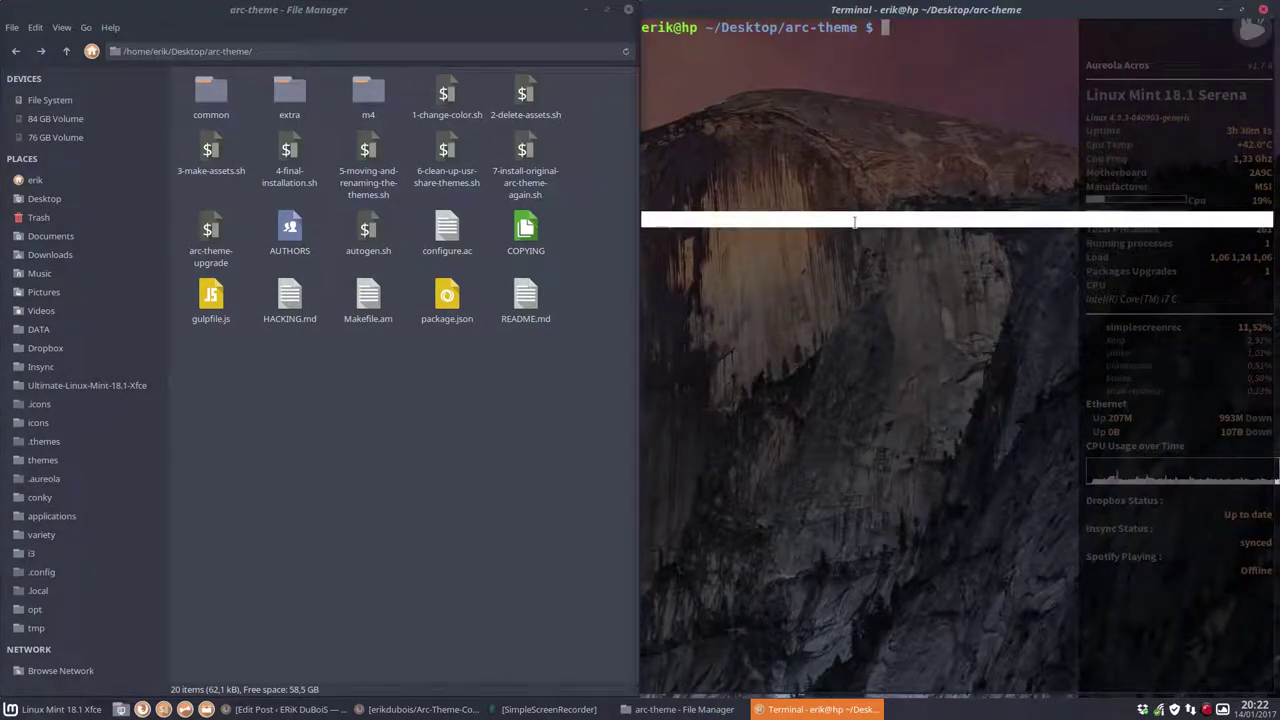
- Run ./1-change-color.sh and open the common folder in the file manager
{"action": "type", "text": "./1"}
{"action": "key", "text": "Tab"}
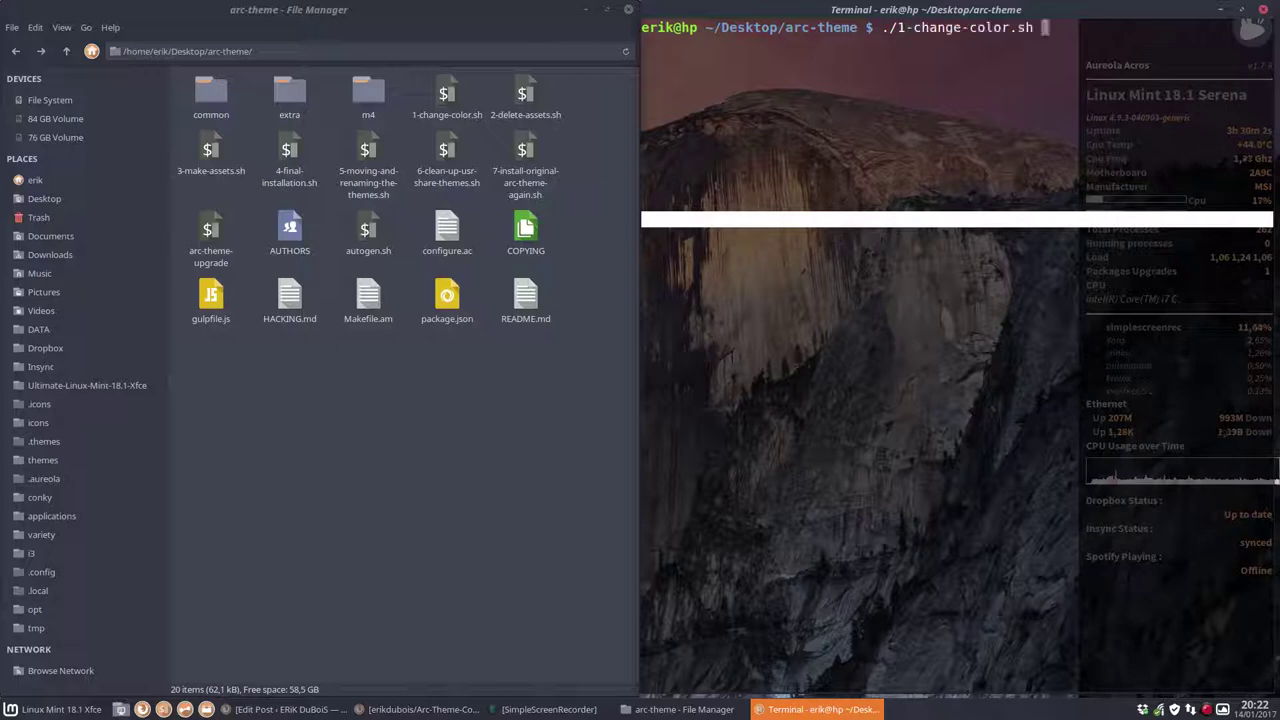
{"action": "key", "text": "Return"}
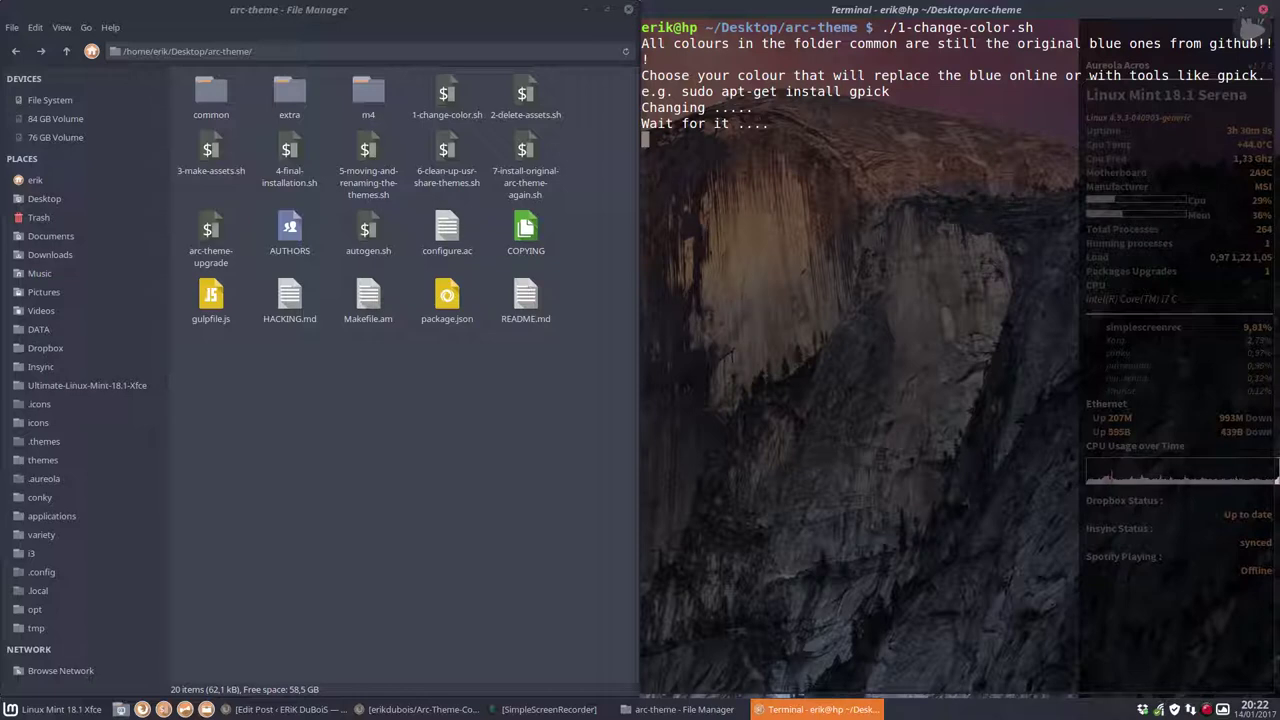
{"action": "left_click", "coordinate": [213, 101]}
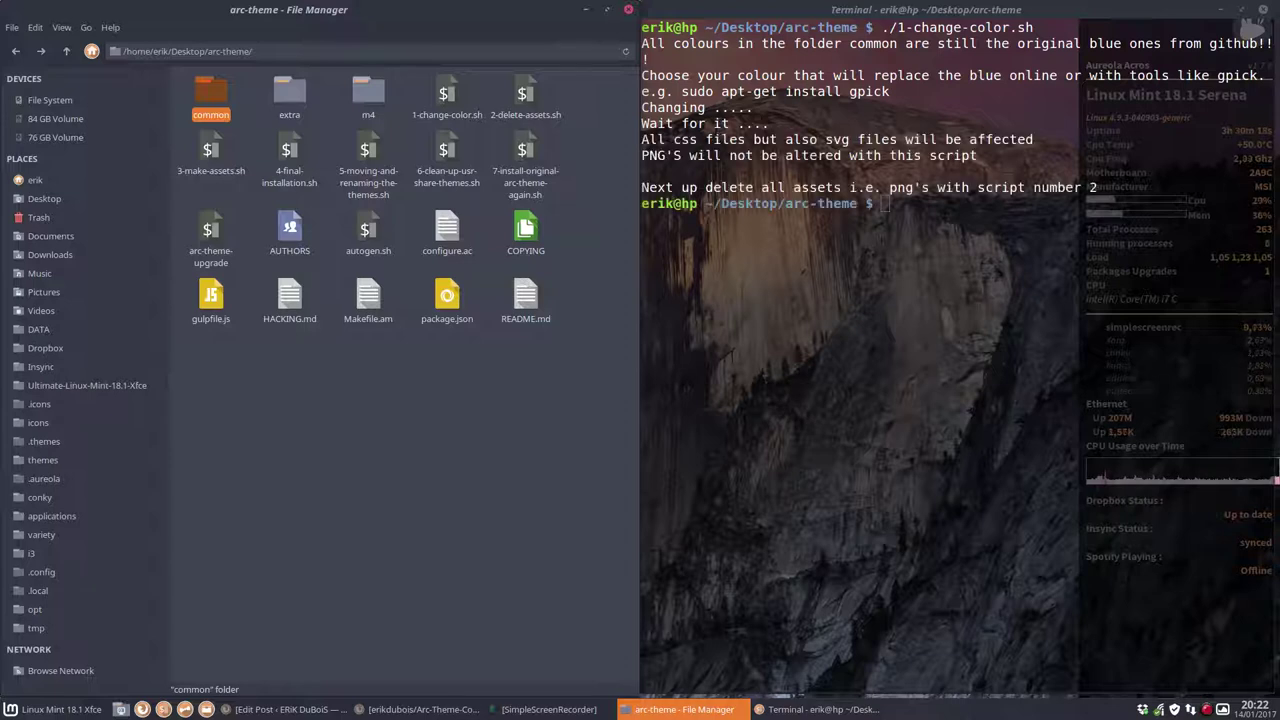
{"action": "double_click", "coordinate": [222, 99]}
- Open gtk-2.0/assets-dark.svg in Inkscape, check the orange widget assets, then close Inkscape
{"action": "double_click", "coordinate": [368, 92]}
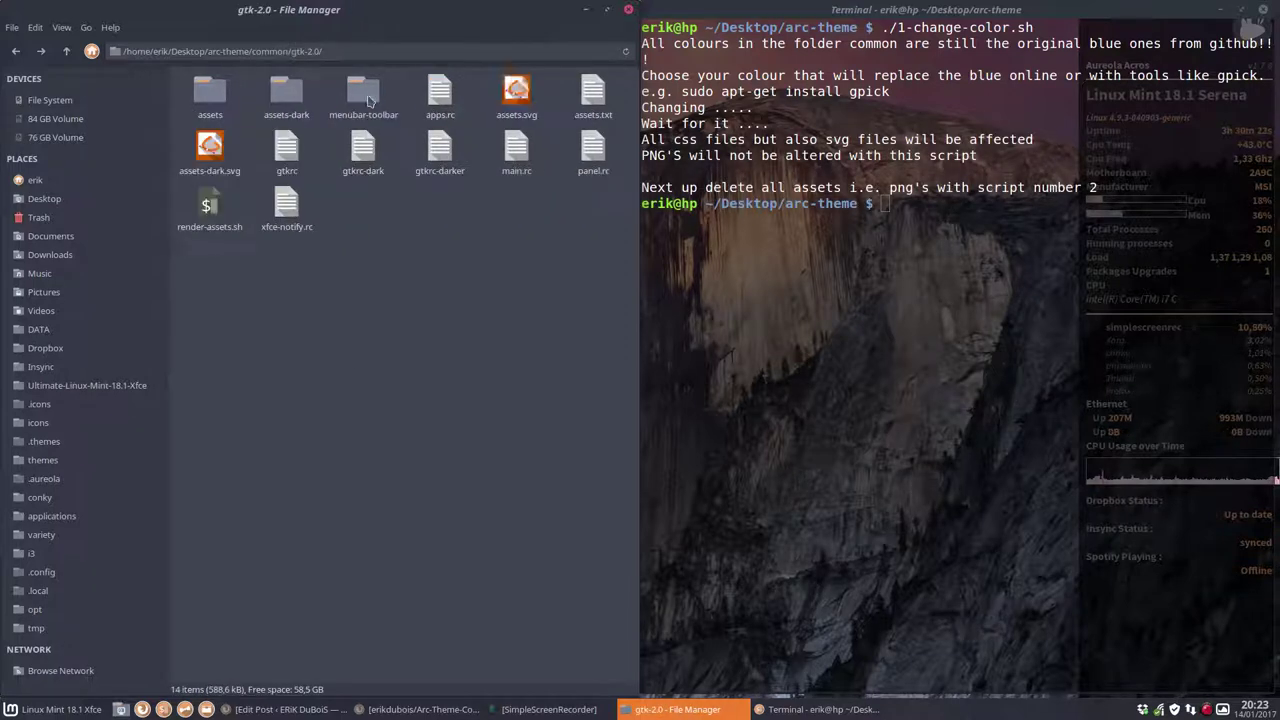
{"action": "left_click", "coordinate": [522, 97]}
{"action": "left_click", "coordinate": [210, 148]}
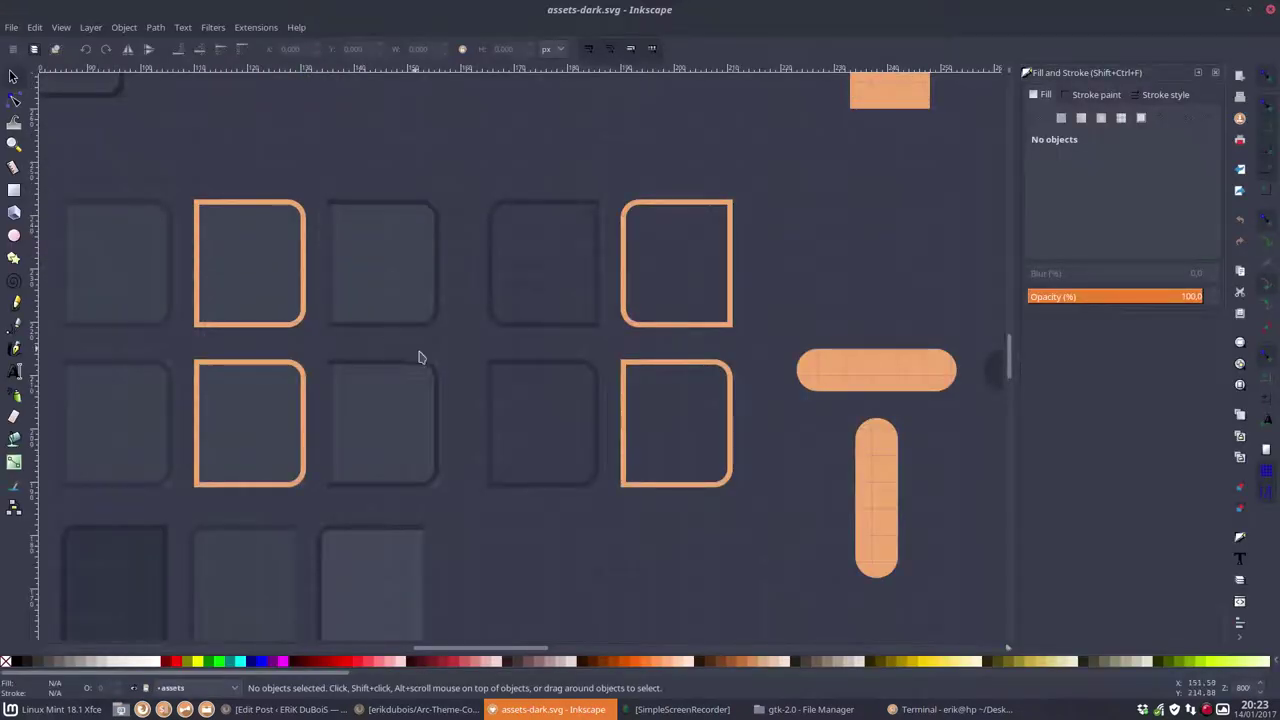
{"action": "scroll", "coordinate": [420, 357], "scroll_direction": "down", "scroll_amount": 5}
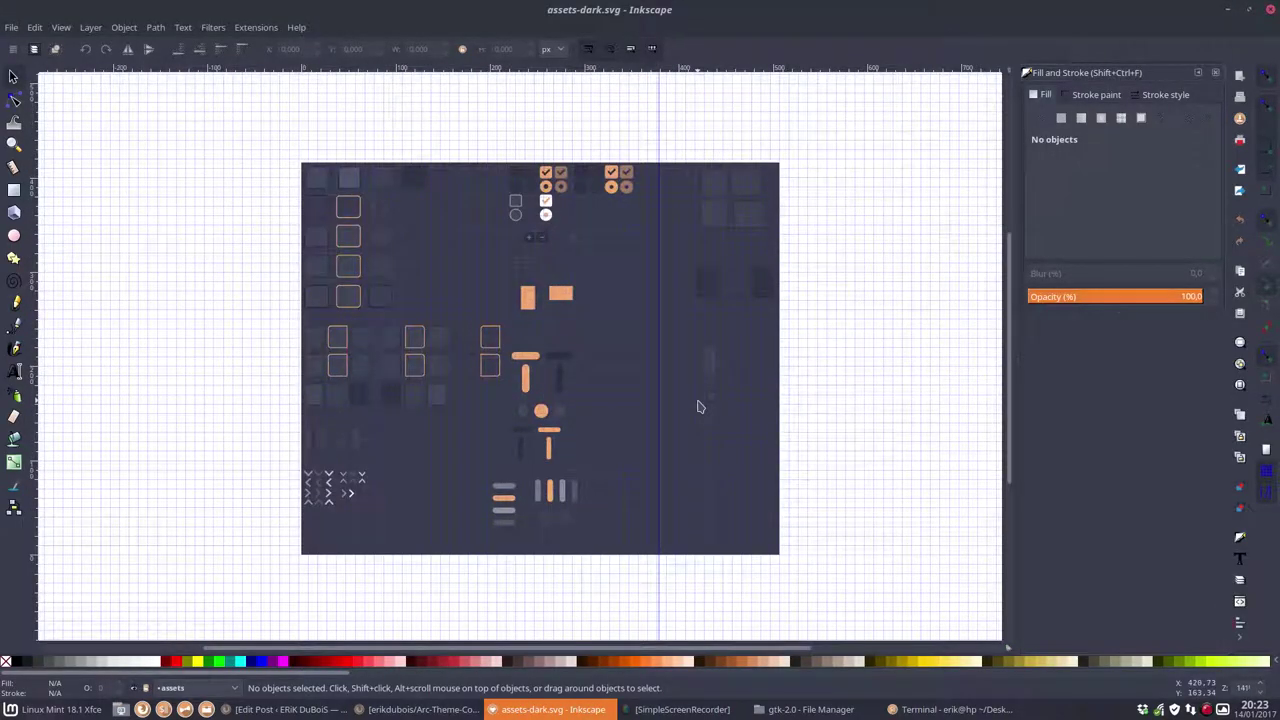
{"action": "left_click", "coordinate": [541, 704]}
{"action": "left_click", "coordinate": [1248, 9]}
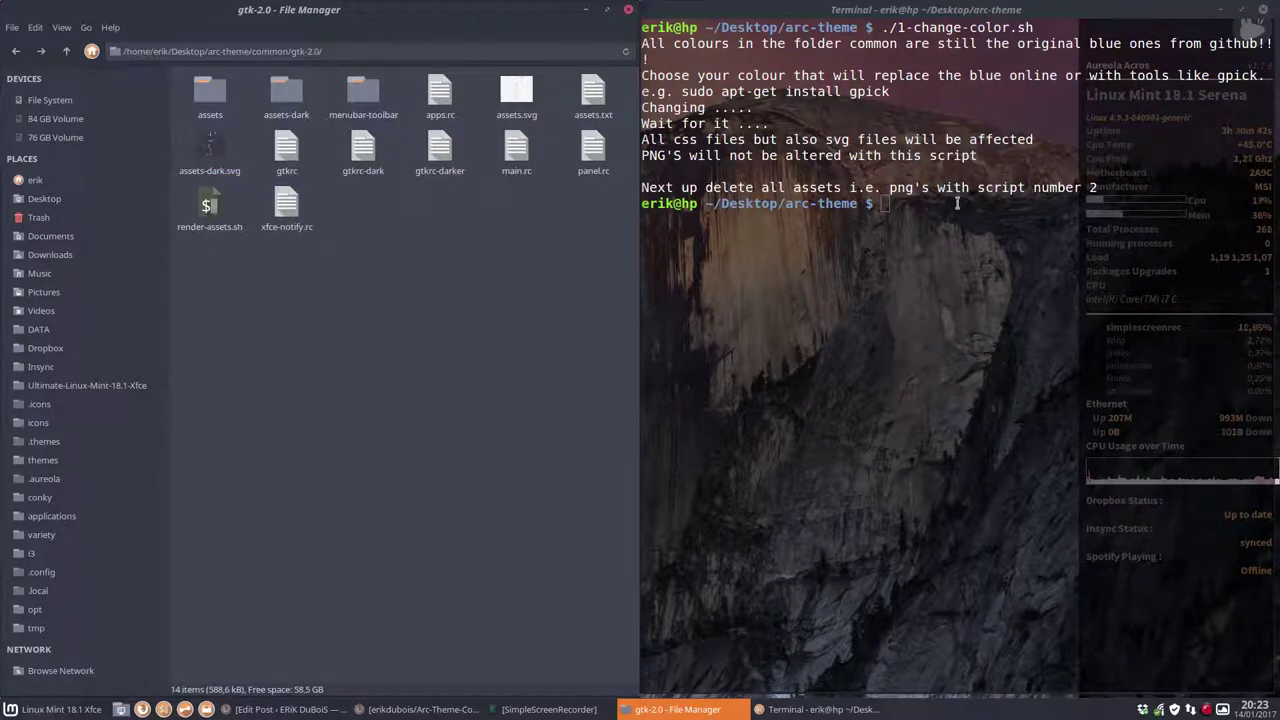
- Run ./2-delete-assets.sh in the terminal to remove the old PNG assets
{"action": "double_click", "coordinate": [891, 204]}
{"action": "left_click", "coordinate": [891, 222]}
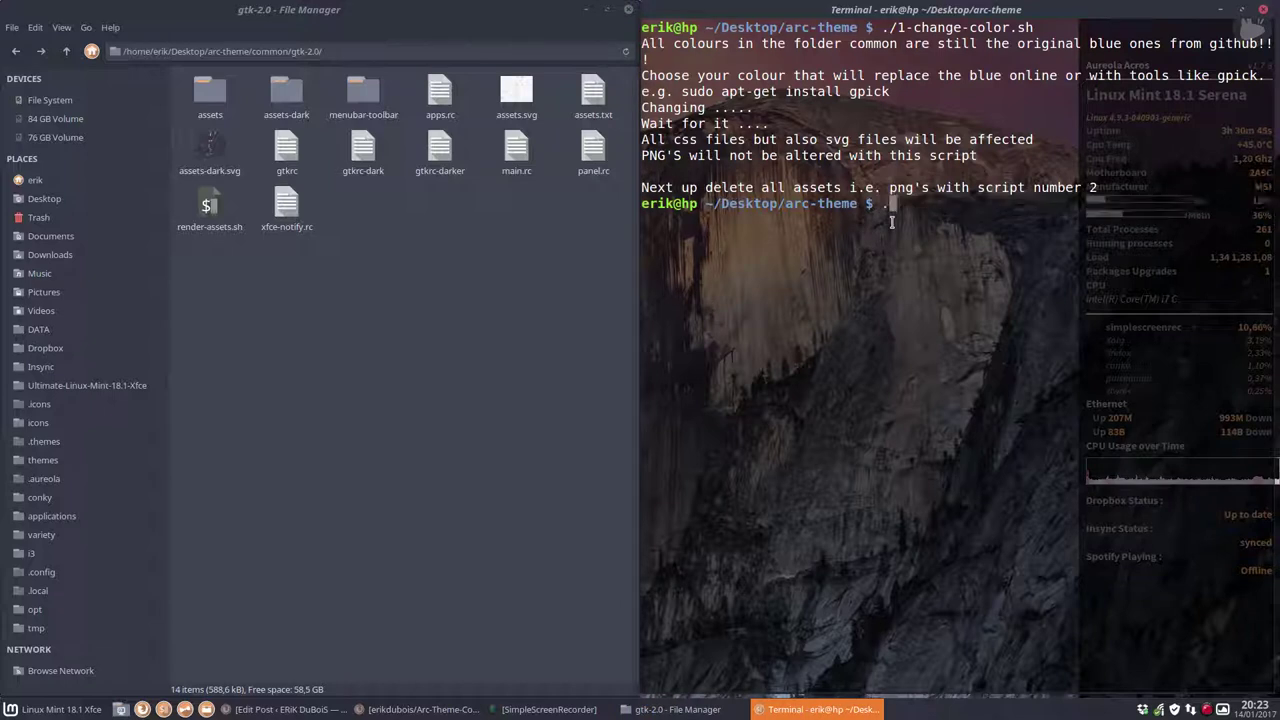
{"action": "type", "text": "./2-delete-assets.sh"}
{"action": "key", "text": "Return"}
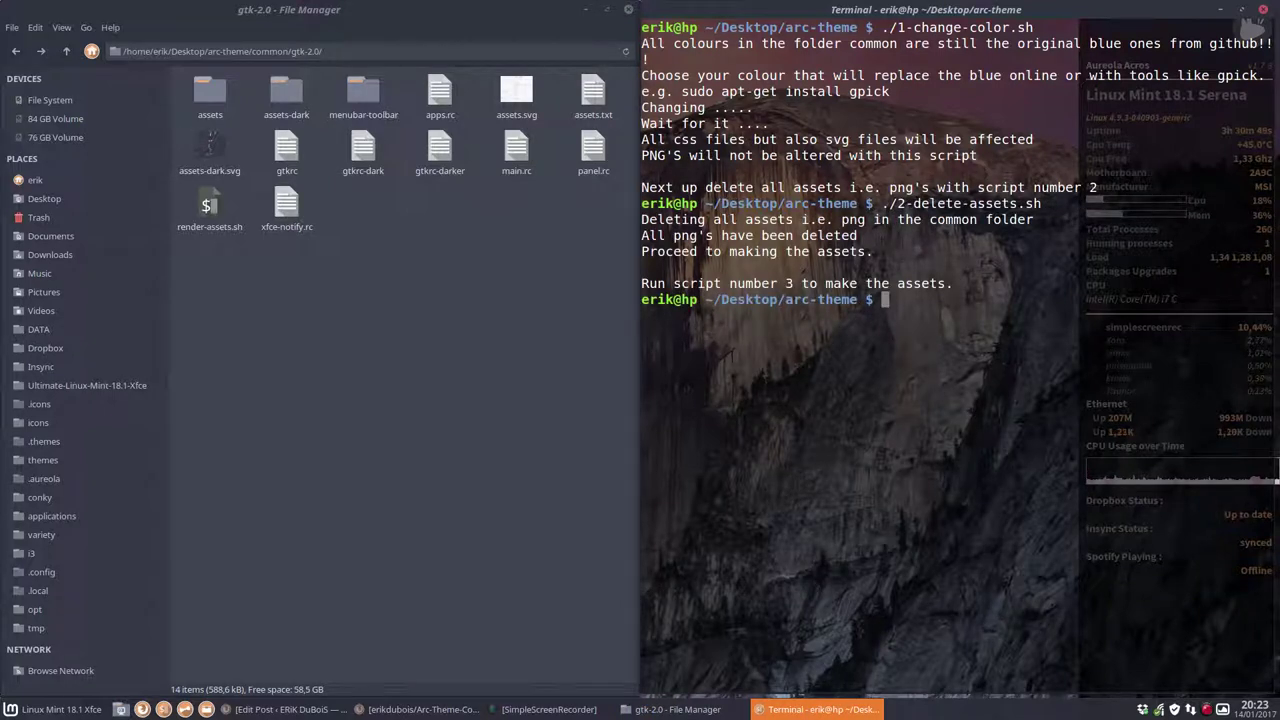
- Run ./3-make-assets.sh and open the gtk-2.0 assets folder to watch recoloured PNGs appear
{"action": "type", "text": "./3"}
{"action": "key", "text": "Tab"}
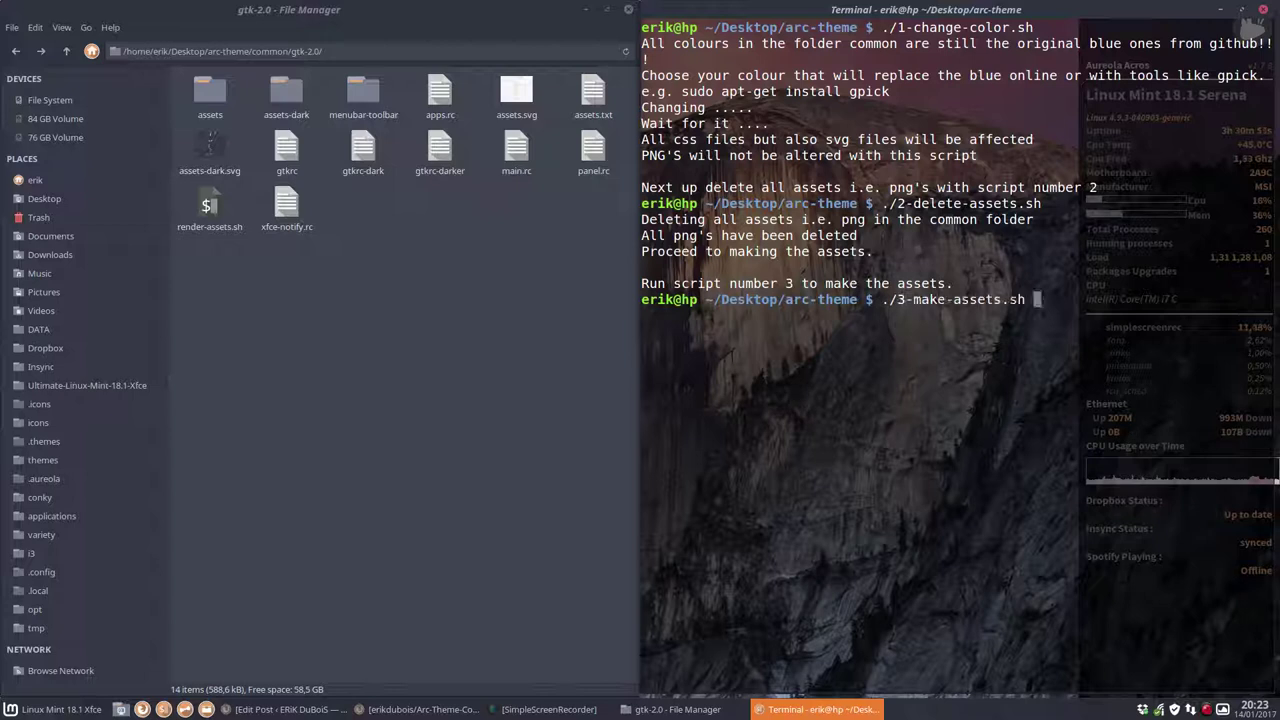
{"action": "key", "text": "Return"}
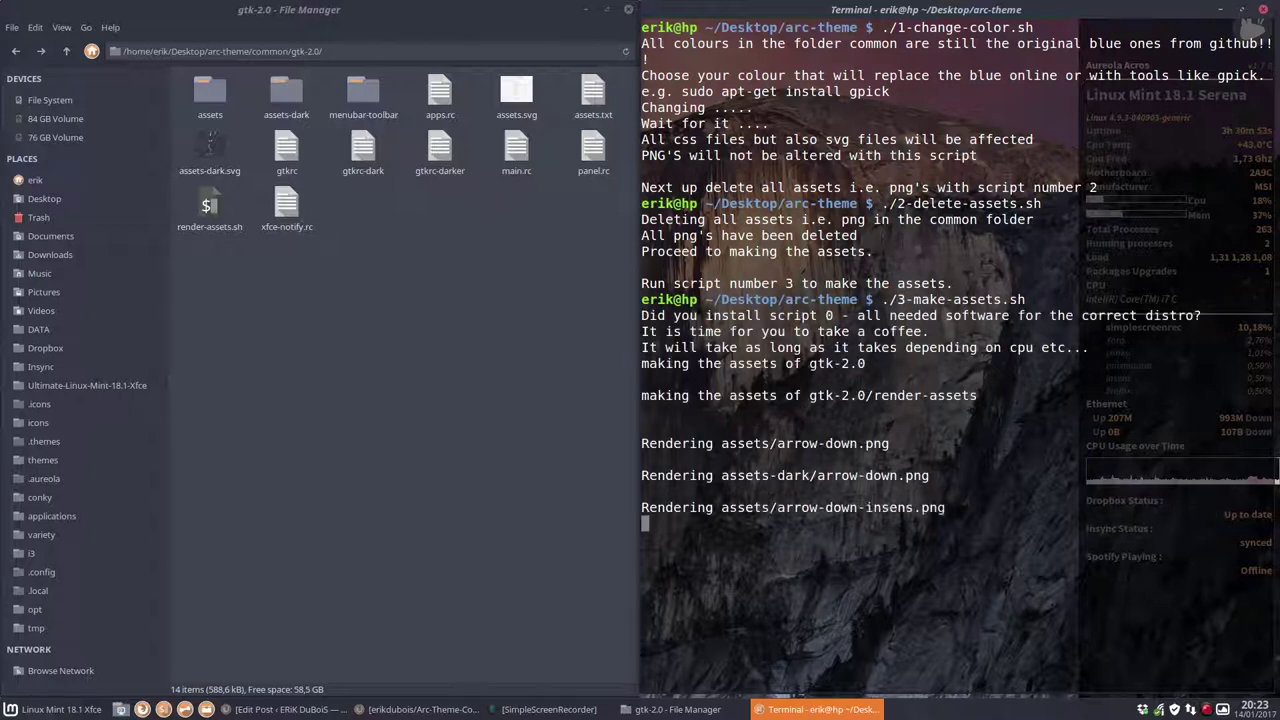
{"action": "left_click_drag", "start_coordinate": [808, 395], "coordinate": [875, 395]}
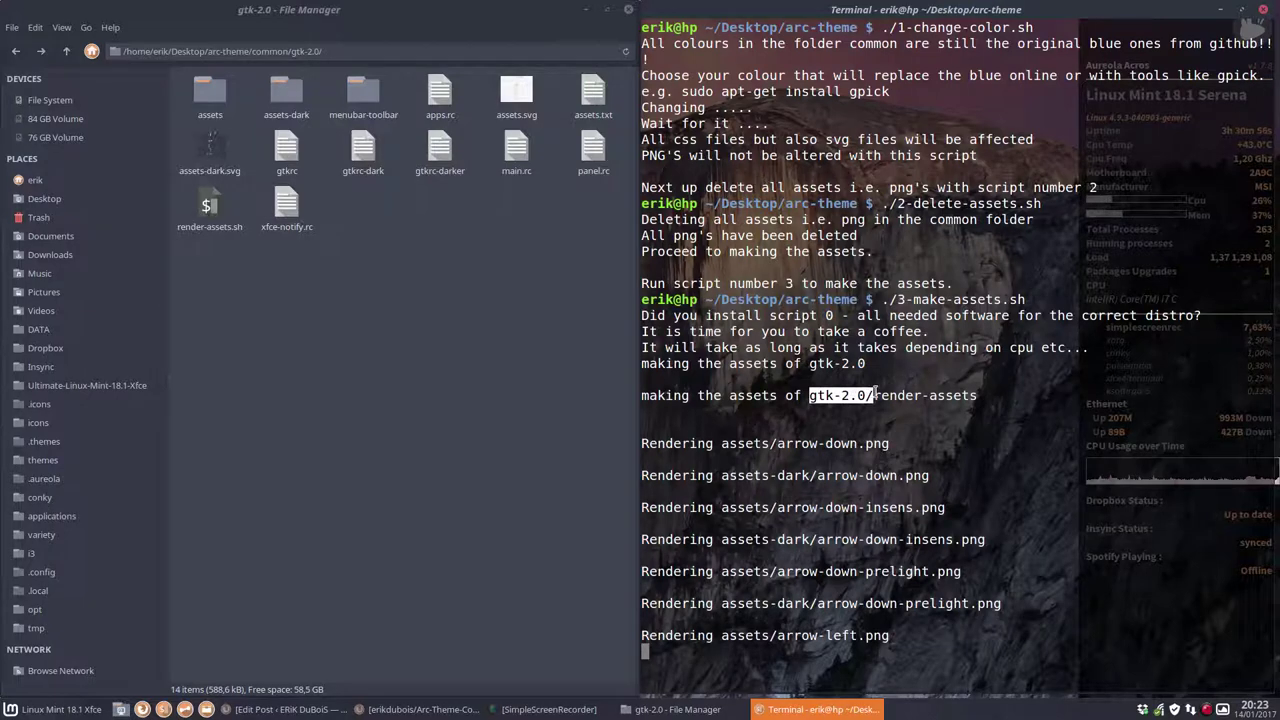
{"action": "left_click", "coordinate": [397, 246]}
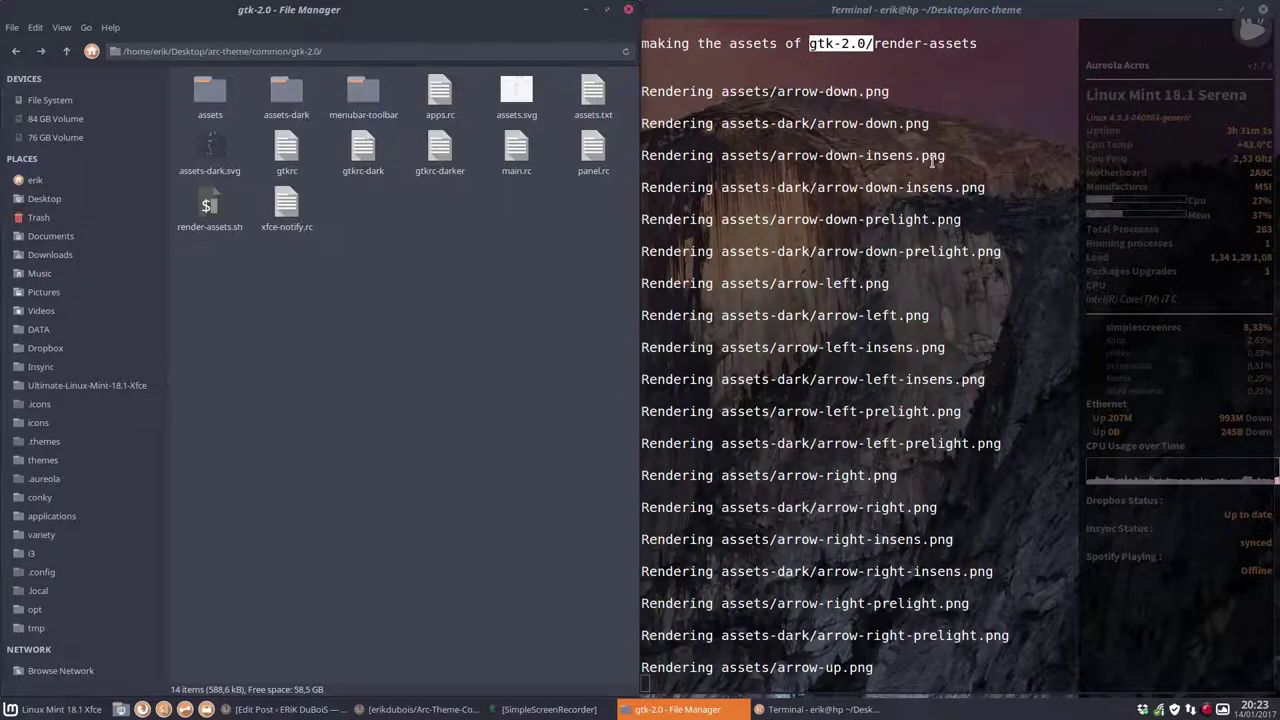
{"action": "double_click", "coordinate": [214, 100]}
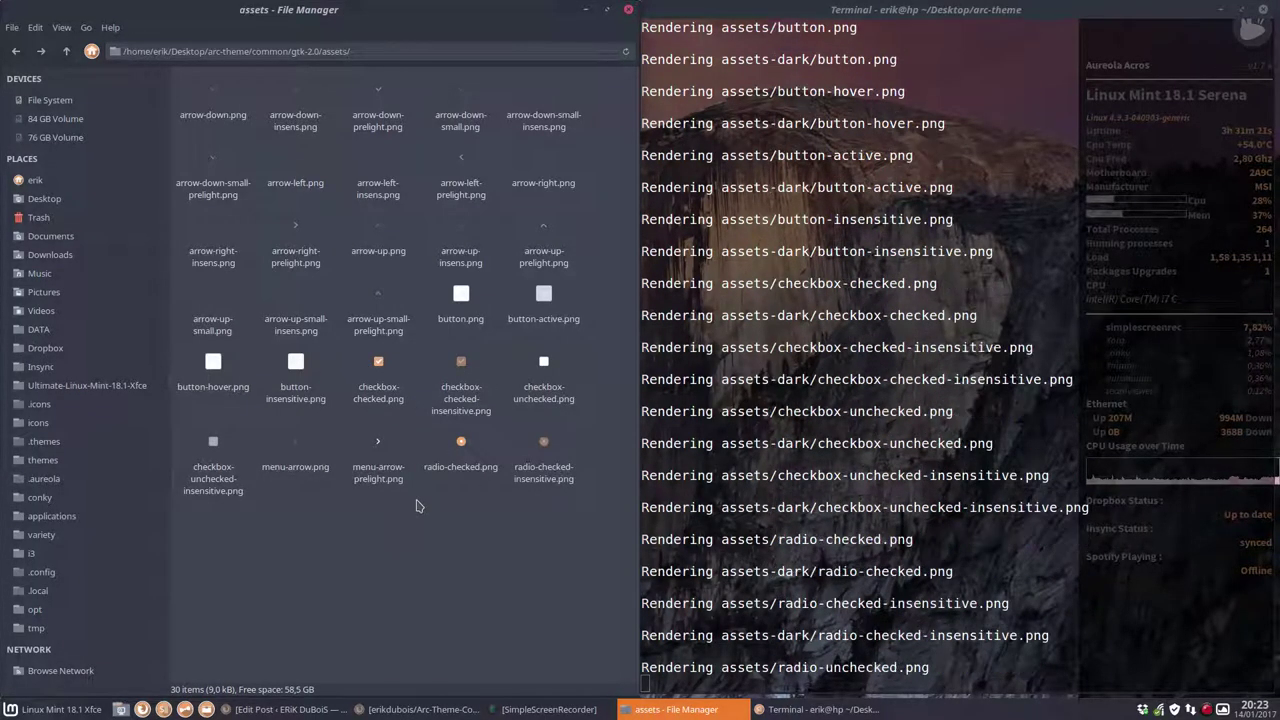
{"action": "left_click", "coordinate": [1207, 710]}
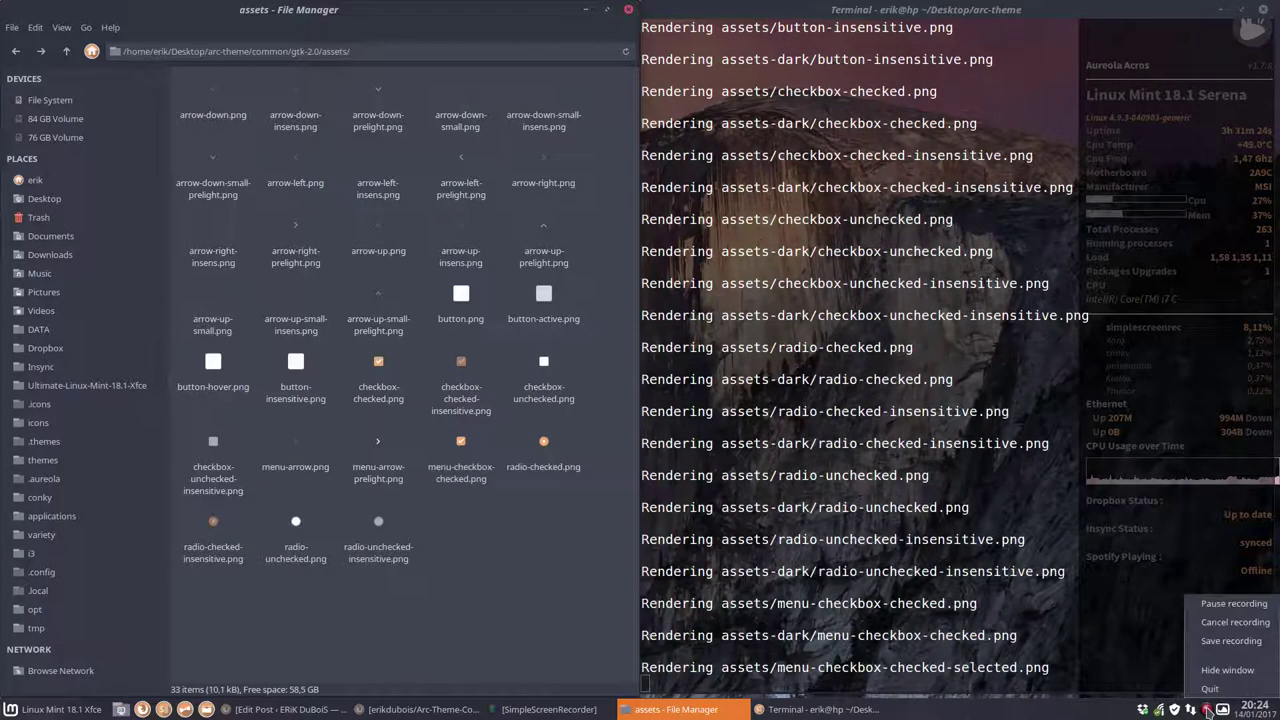
{"action": "left_click", "coordinate": [1230, 607]}
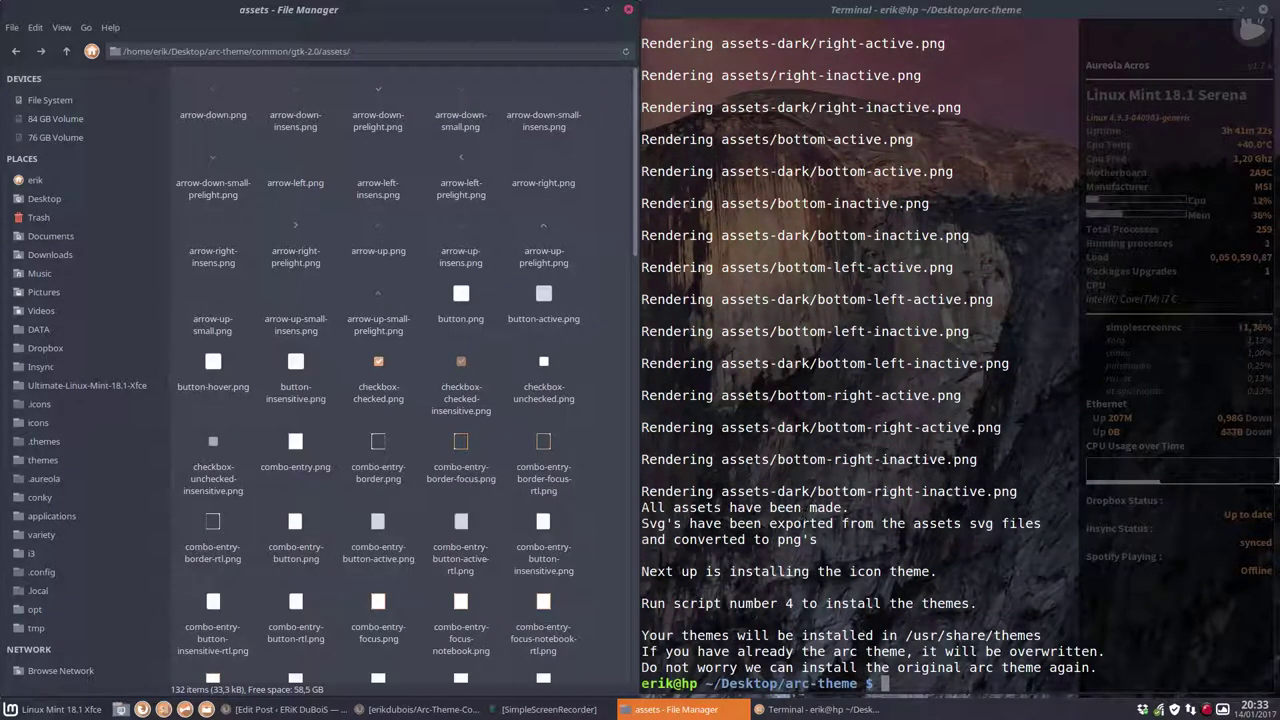
- Scroll through the terminal output to confirm all assets finished rendering
{"action": "scroll", "coordinate": [505, 380], "scroll_direction": "down", "scroll_amount": 15}
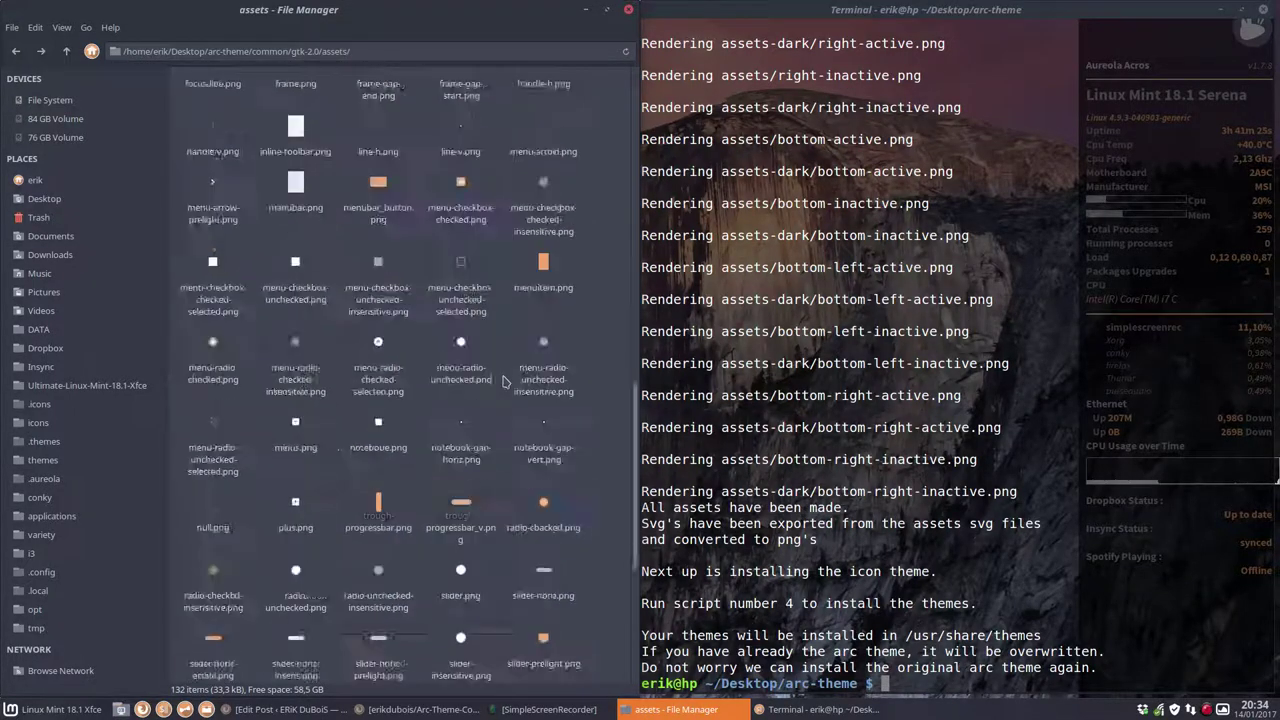
{"action": "left_click", "coordinate": [787, 475]}
{"action": "scroll", "coordinate": [787, 475], "scroll_direction": "up", "scroll_amount": 2}
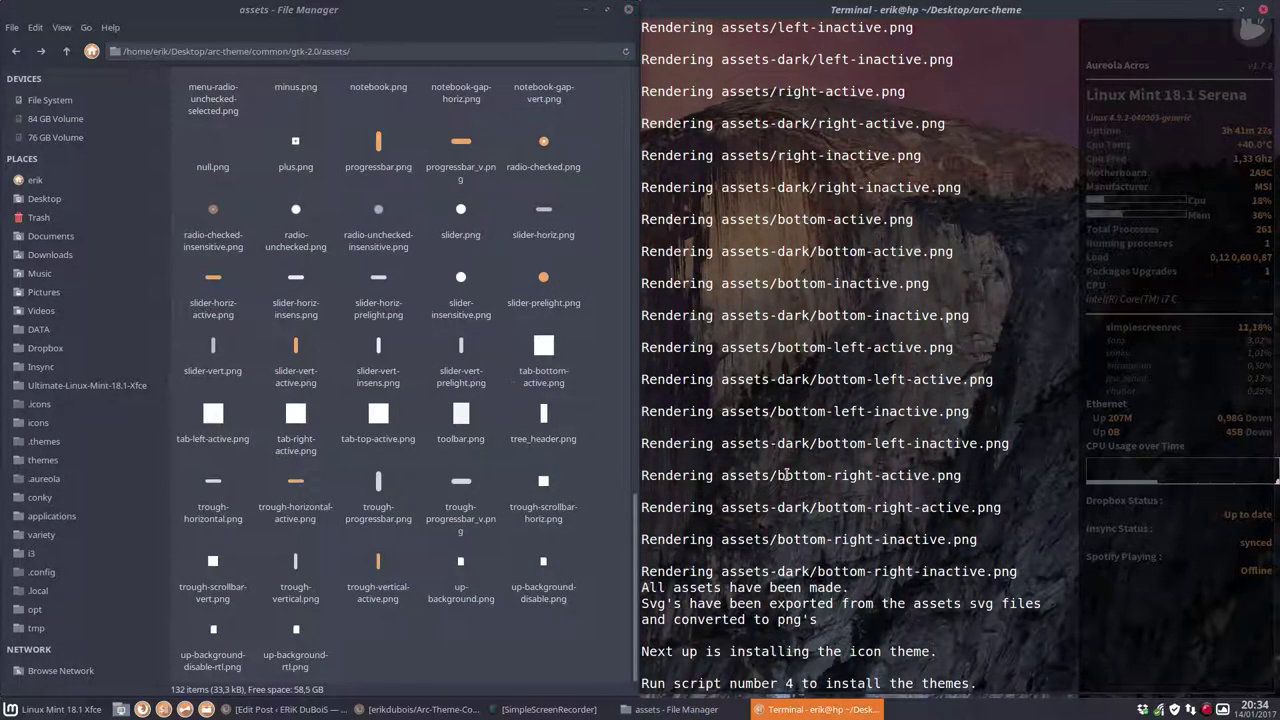
{"action": "scroll", "coordinate": [790, 500], "scroll_direction": "down", "scroll_amount": 2}
{"action": "scroll", "coordinate": [816, 619], "scroll_direction": "up", "scroll_amount": 2}
{"action": "scroll", "coordinate": [818, 619], "scroll_direction": "down", "scroll_amount": 2}
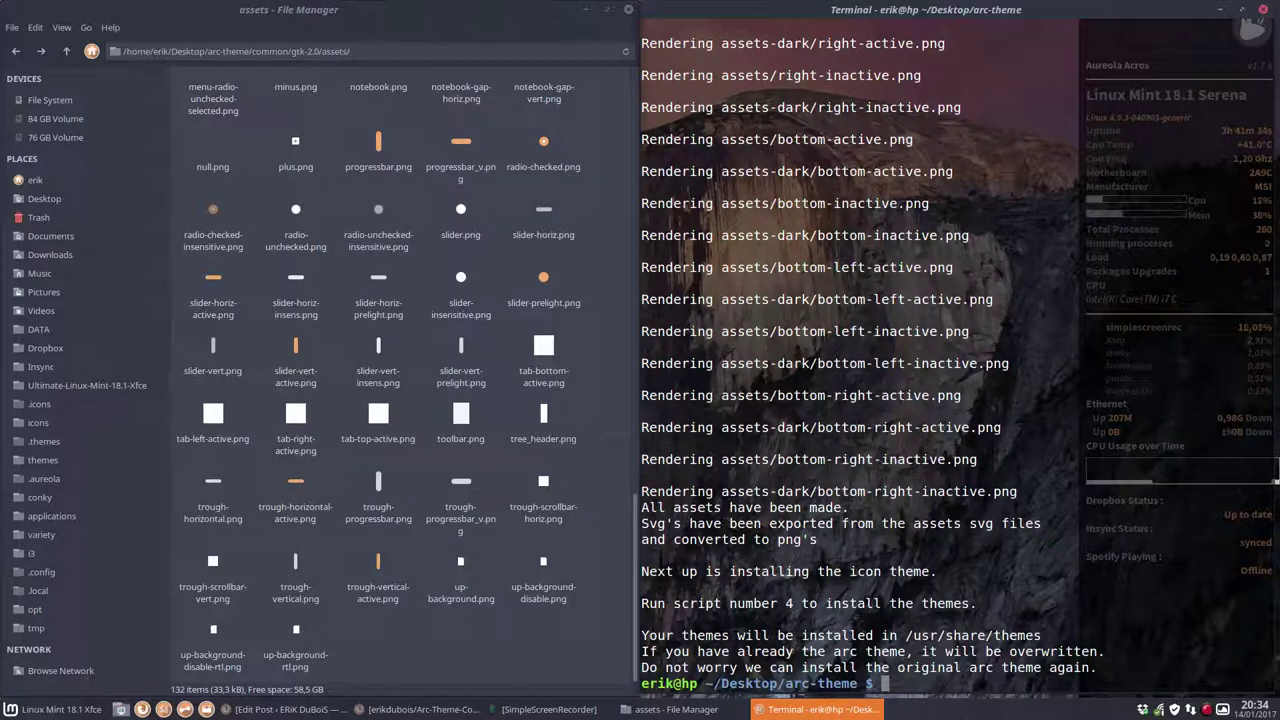
- Run ./4-final-installation.sh with the sudo password, installing Arc, Arc-Dark and Arc-Darker
{"action": "type", "text": "./4"}
{"action": "key", "text": "Tab"}
{"action": "key", "text": "Return"}
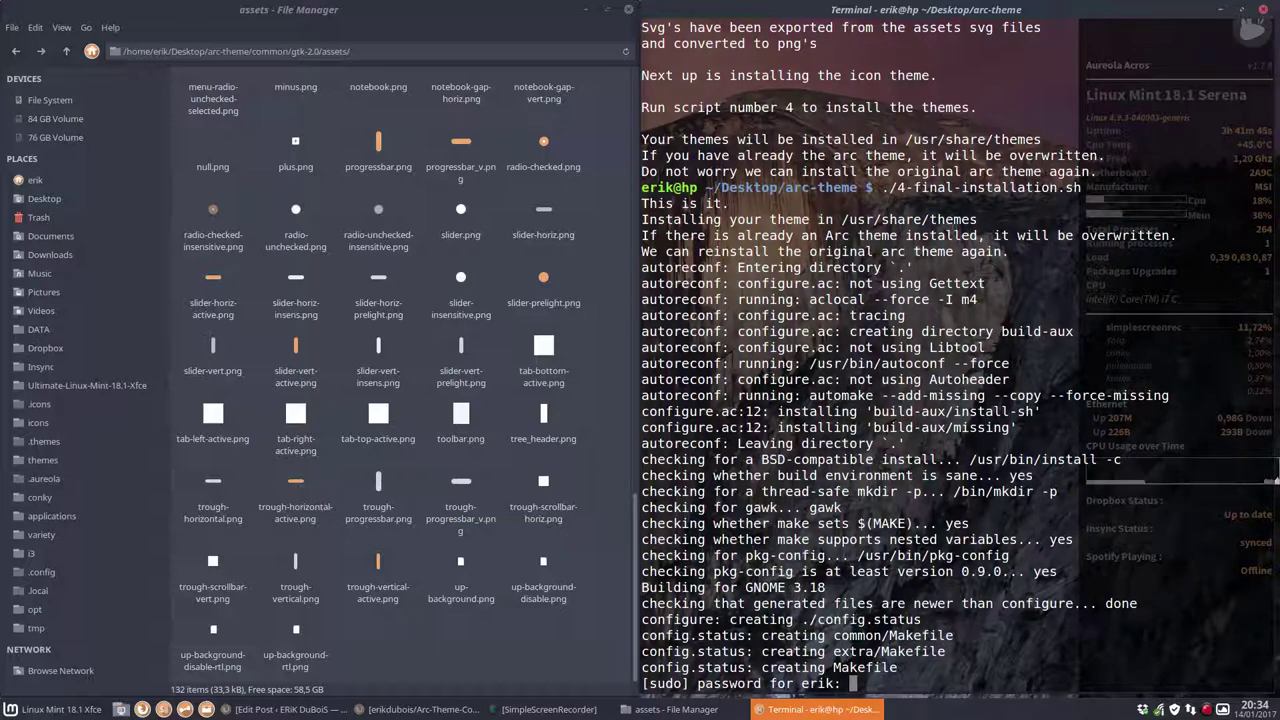
{"action": "key", "text": "Return"}
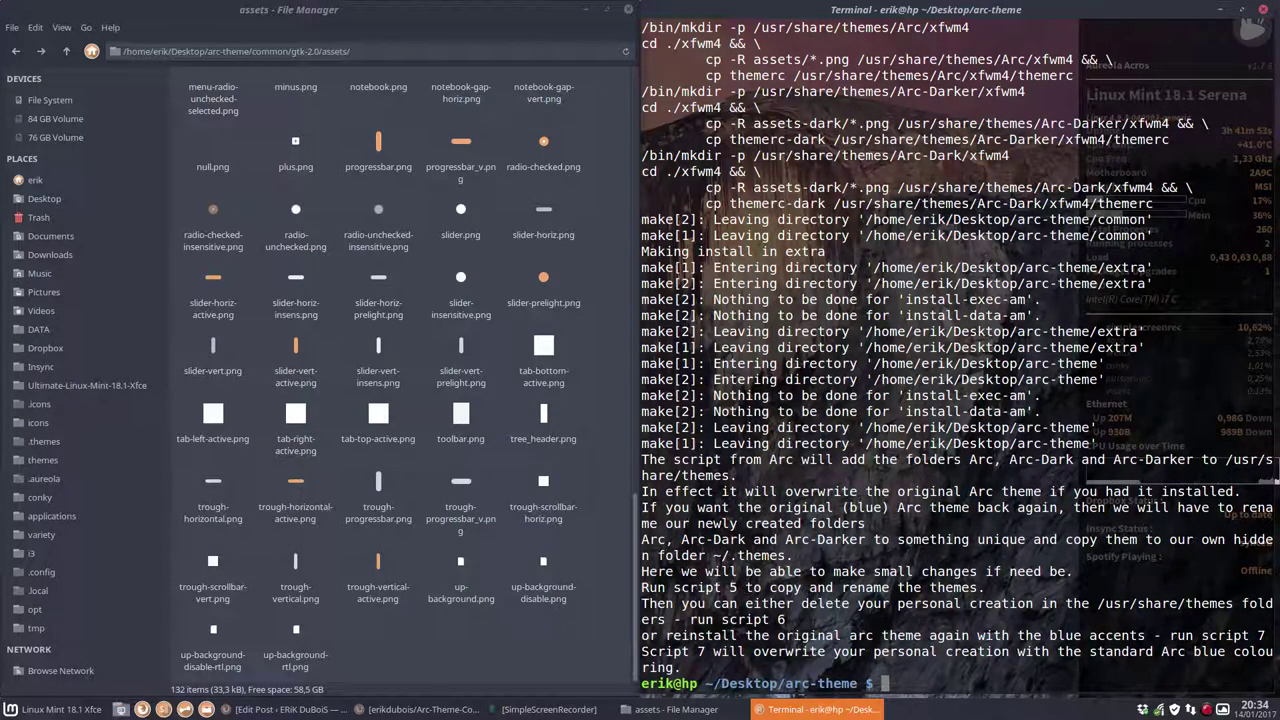
{"action": "left_click_drag", "start_coordinate": [642, 541], "coordinate": [699, 545]}
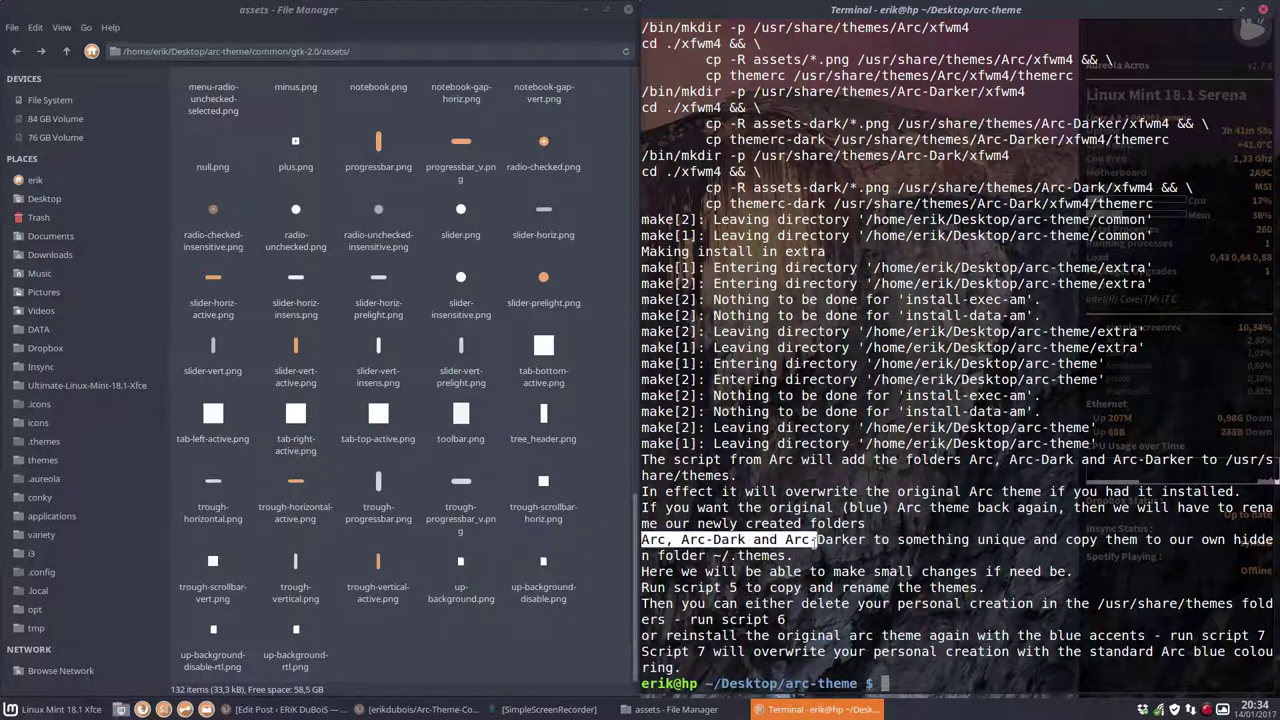
{"action": "left_click_drag", "start_coordinate": [815, 540], "coordinate": [865, 540]}
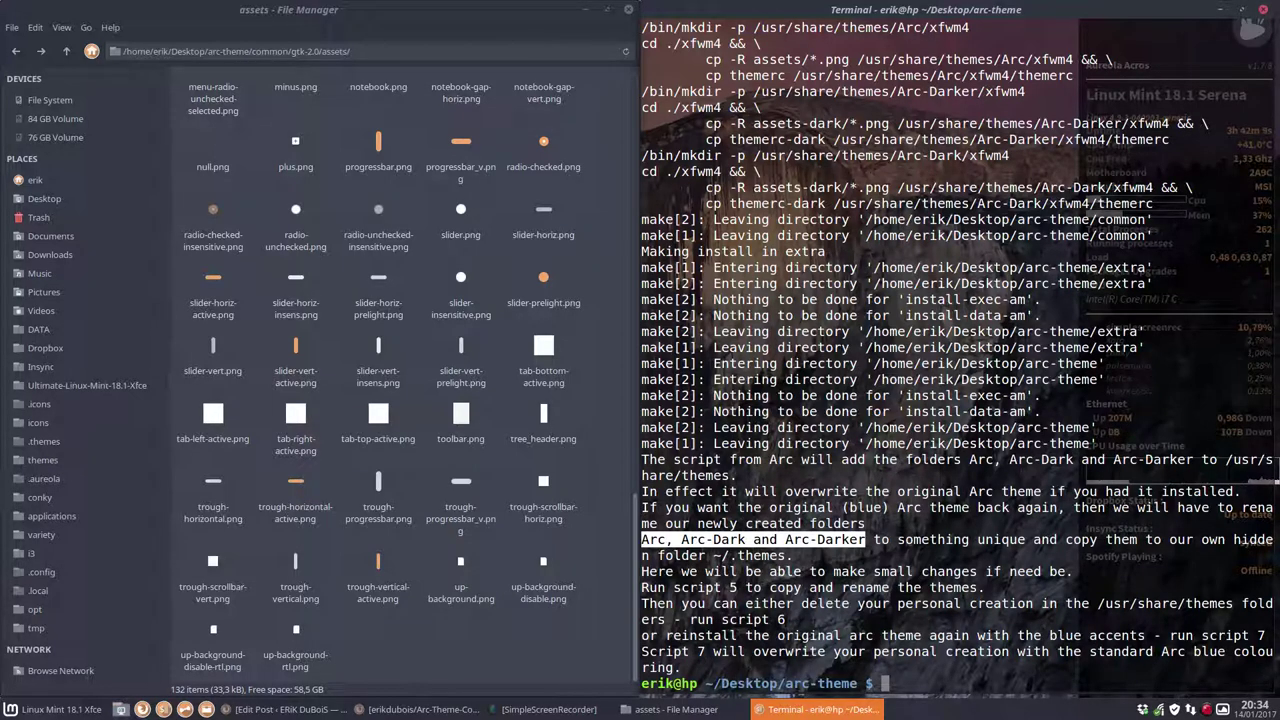
- Run ./5-moving-and-renaming-the-themes.sh, naming the themes Tacao
{"action": "key", "text": "Up"}
{"action": "key", "text": "Down"}
{"action": "type", "text": "./5"}
{"action": "key", "text": "Tab"}
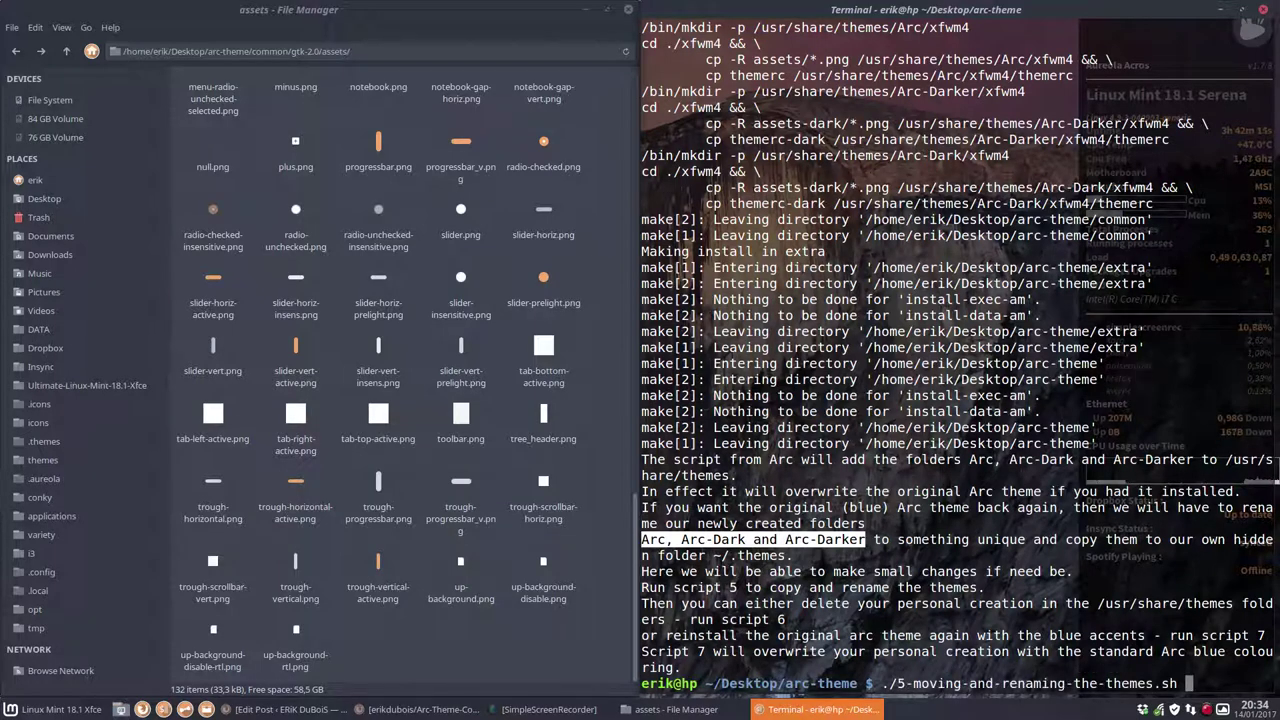
{"action": "key", "text": "Return"}
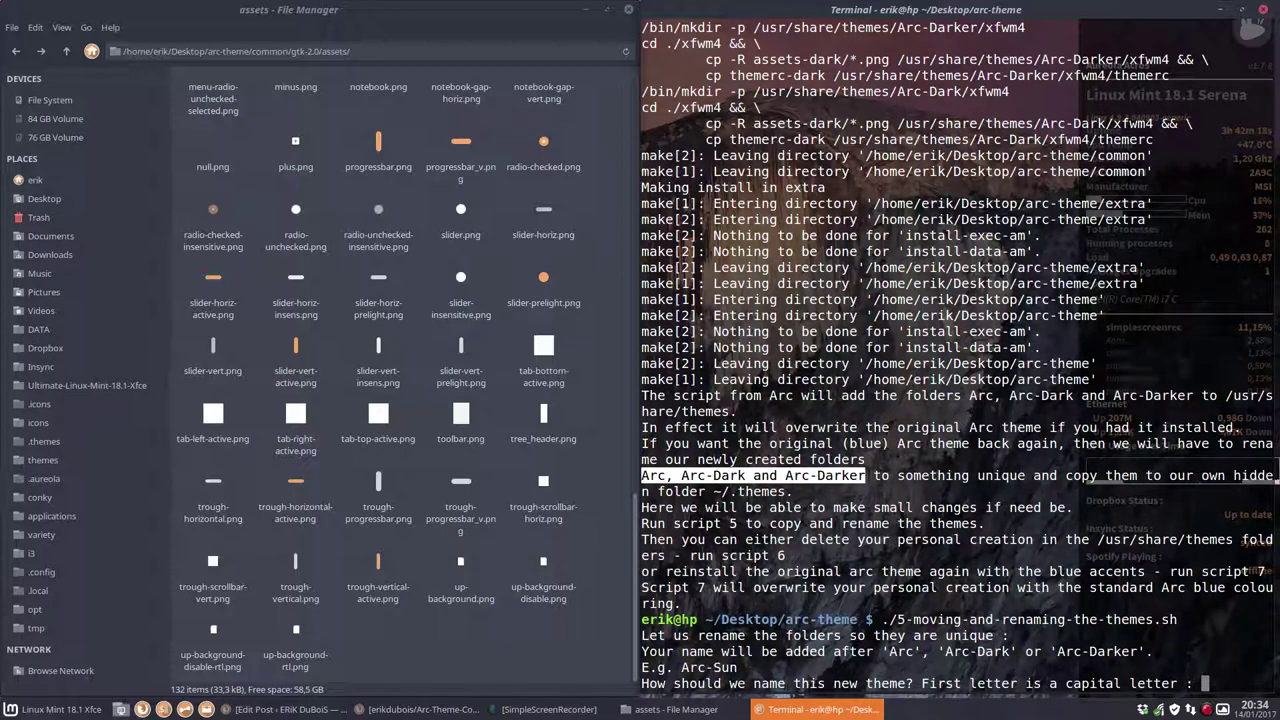
{"action": "type", "text": "Tacao"}
{"action": "key", "text": "Return"}
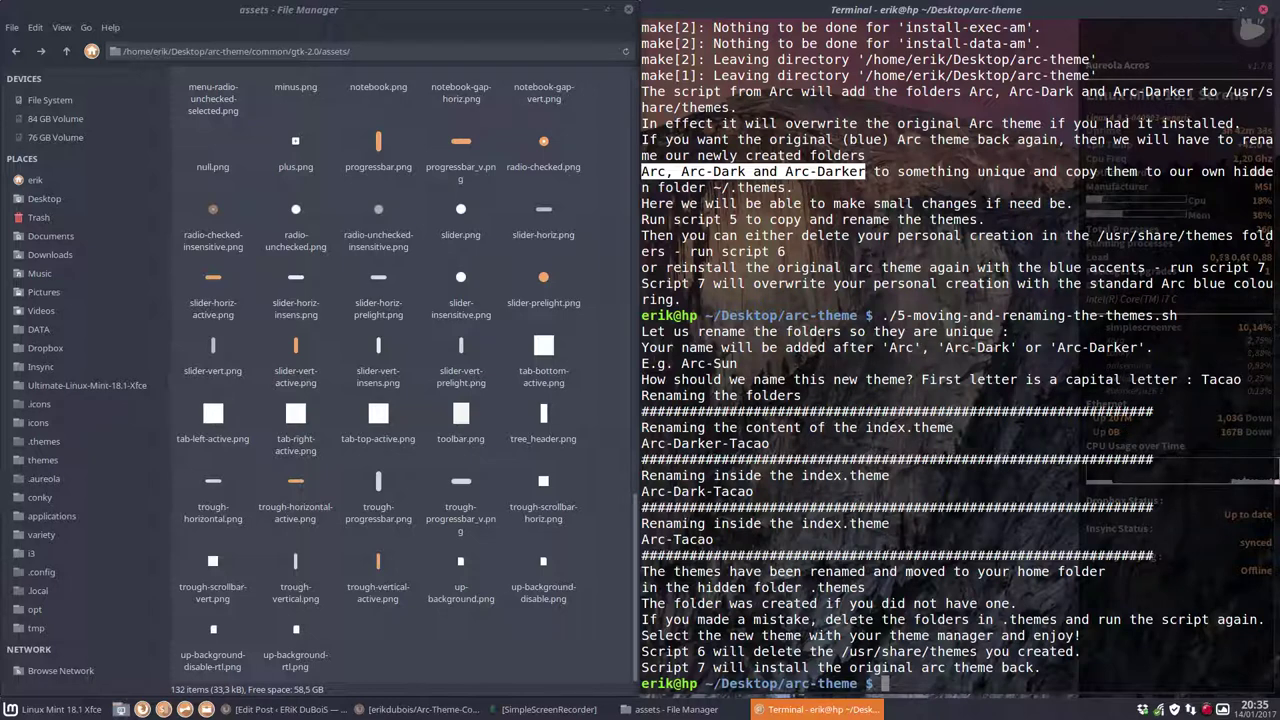
- Run ./6-clean-up-usr-share-themes.sh, then ./7-install-original-arc-theme-again.sh
{"action": "key", "text": "Up"}
{"action": "key", "text": "ctrl+u"}
{"action": "type", "text": "./6"}
{"action": "key", "text": "Tab"}
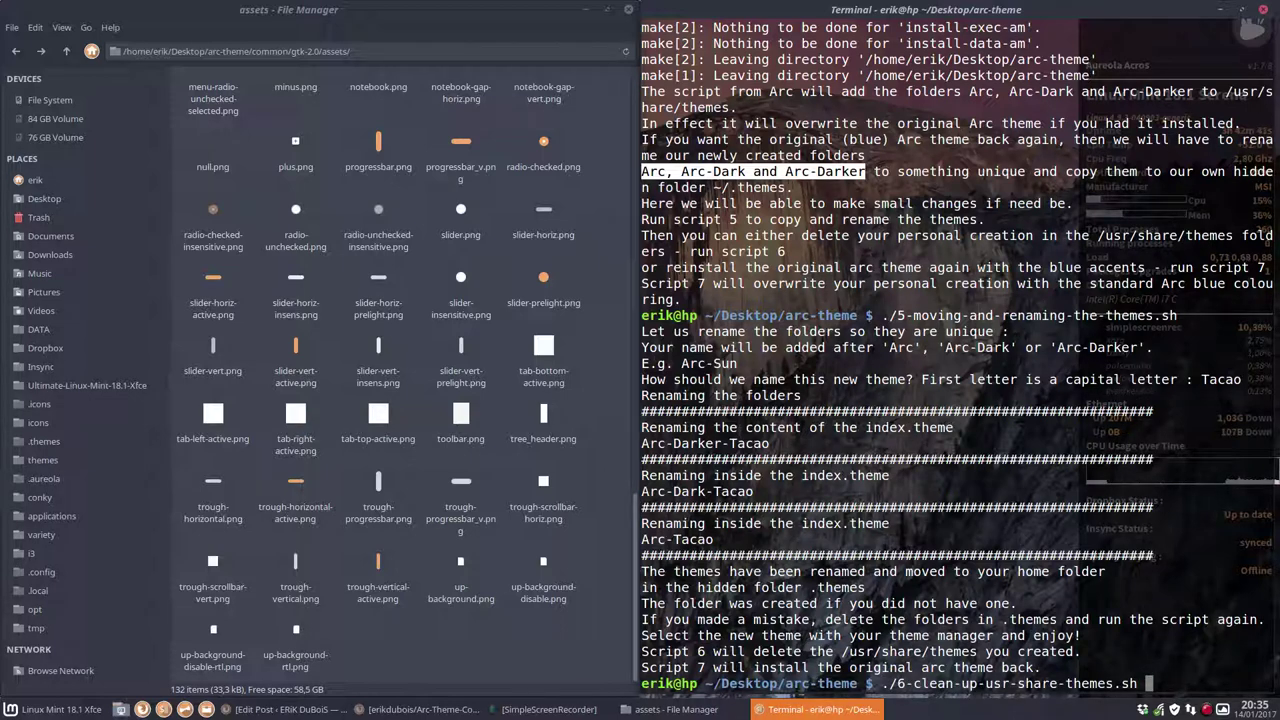
{"action": "key", "text": "Return"}
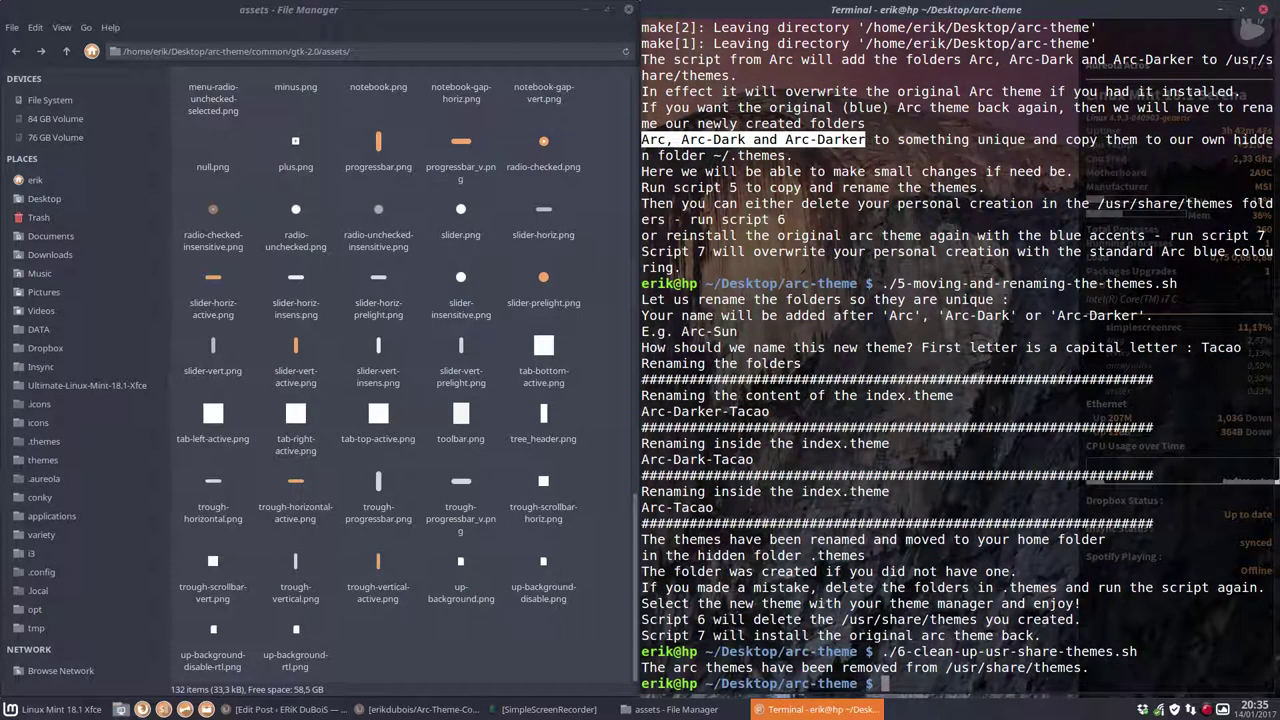
{"action": "type", "text": "./7"}
{"action": "key", "text": "Tab"}
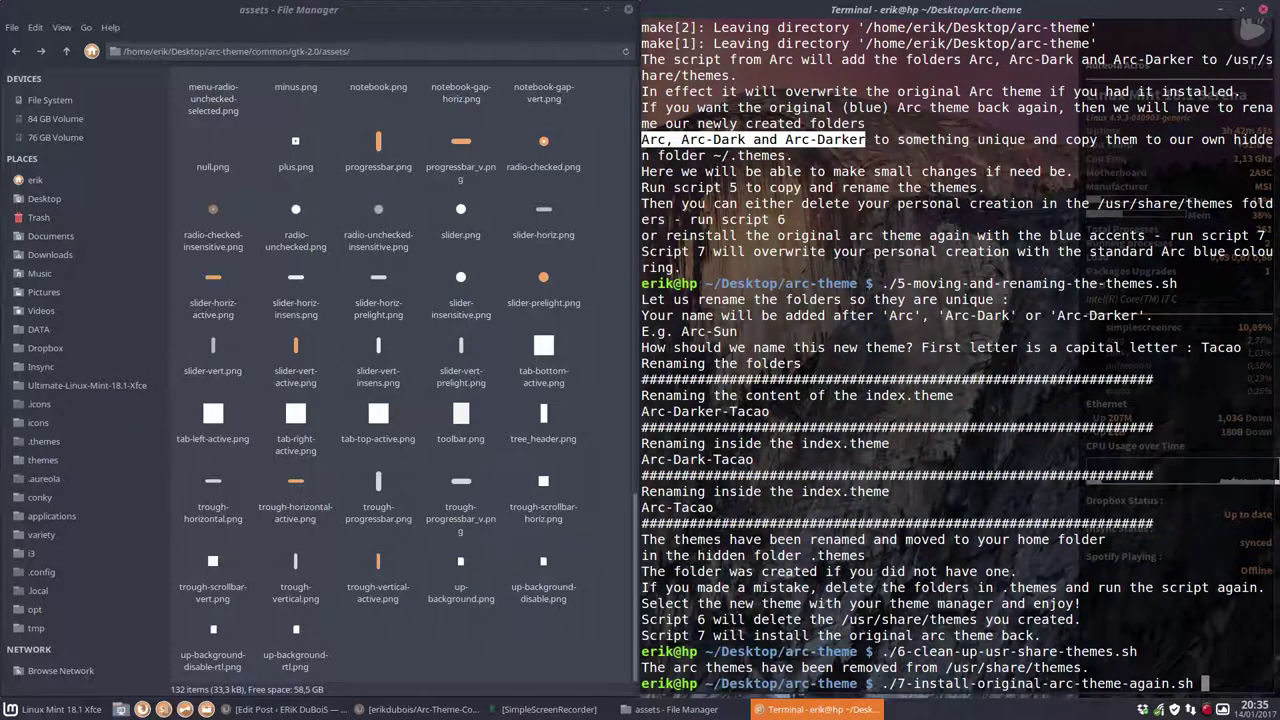
{"action": "key", "text": "Return"}
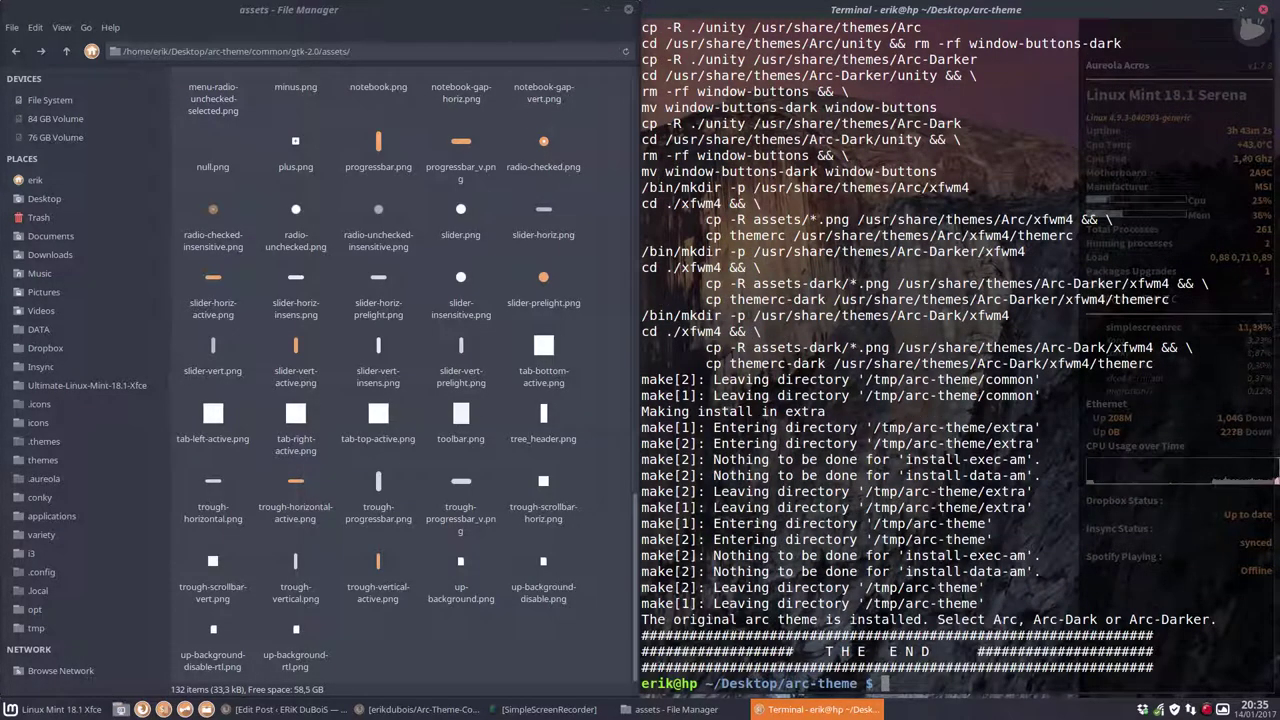
- Close the terminal and file manager, then apply the Arc-Dark-Tacao theme in Appearance
{"action": "left_click", "coordinate": [1264, 10]}
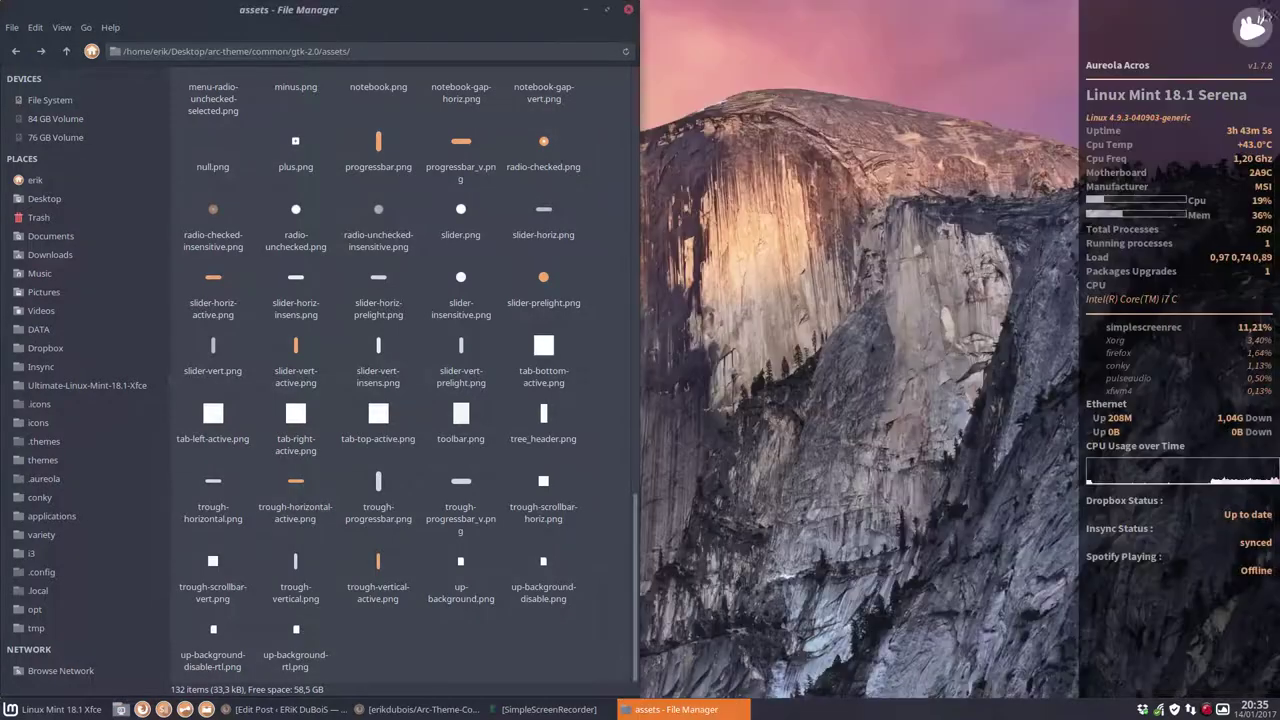
{"action": "left_click", "coordinate": [628, 9]}
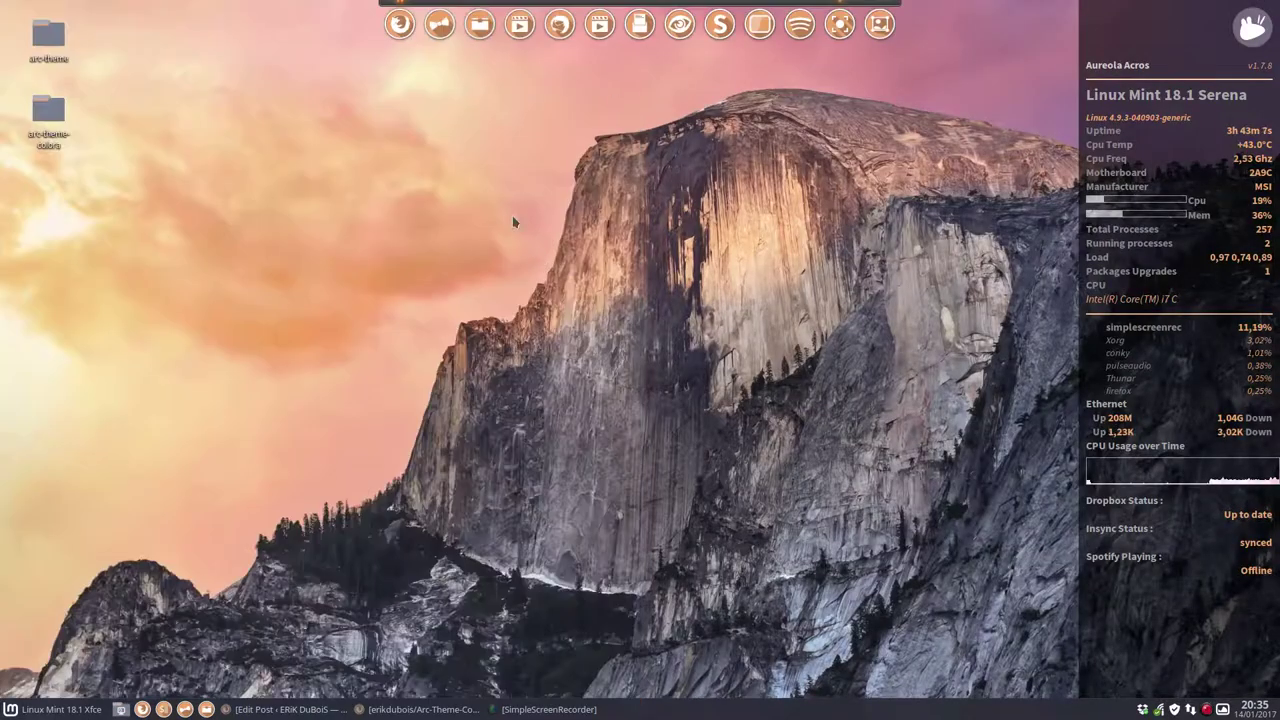
{"action": "left_click", "coordinate": [439, 24]}
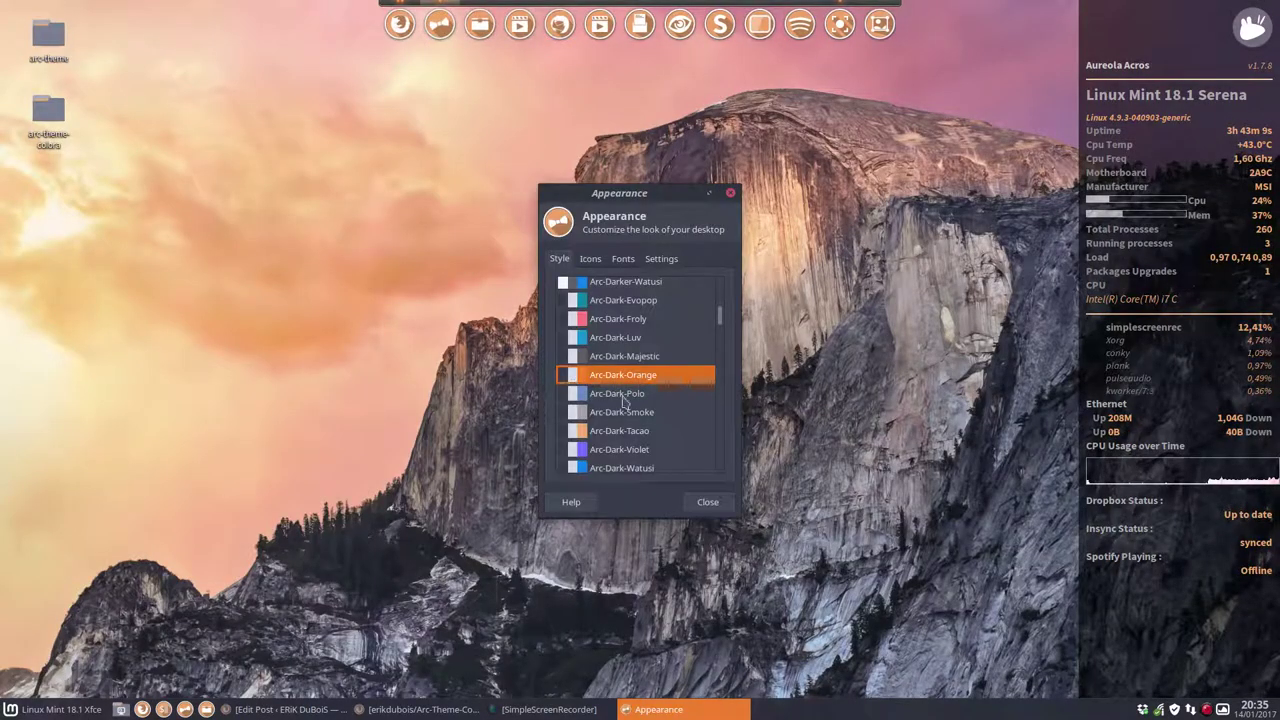
{"action": "left_click", "coordinate": [615, 431]}
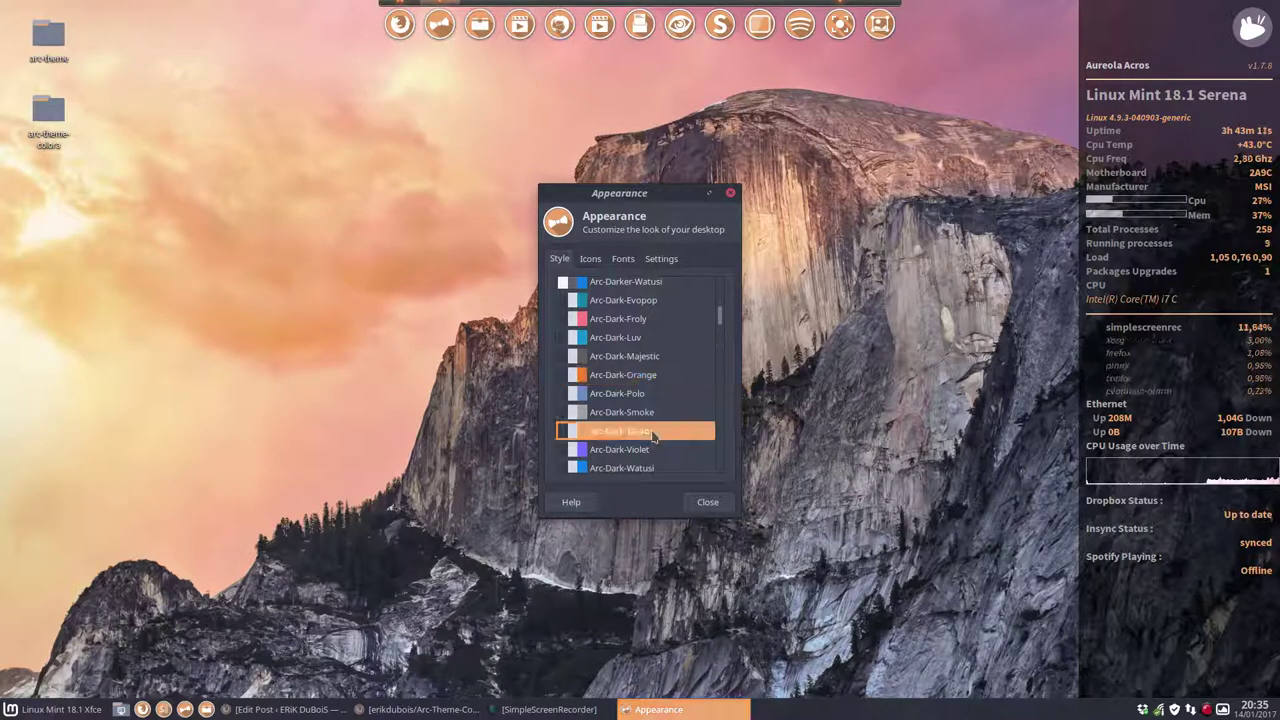
{"action": "left_click", "coordinate": [730, 192]}
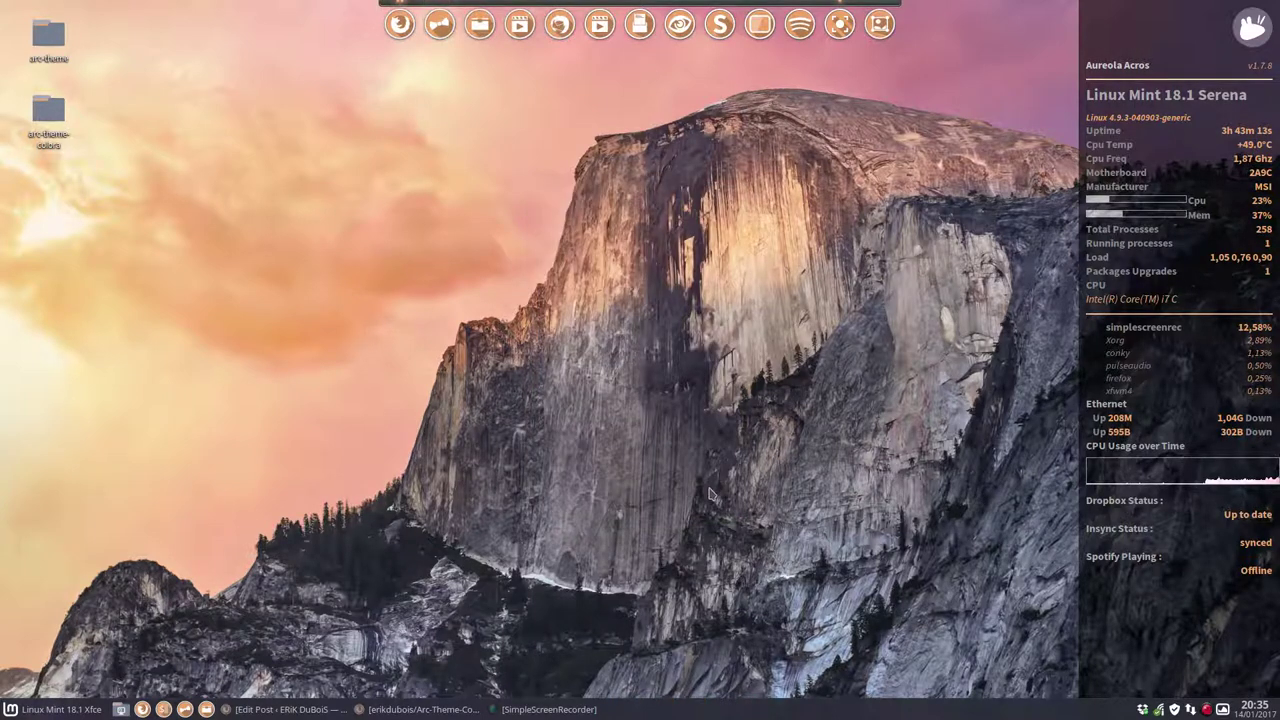
- Open the Settings Manager from the applications menu, then close it
{"action": "left_click", "coordinate": [55, 709]}
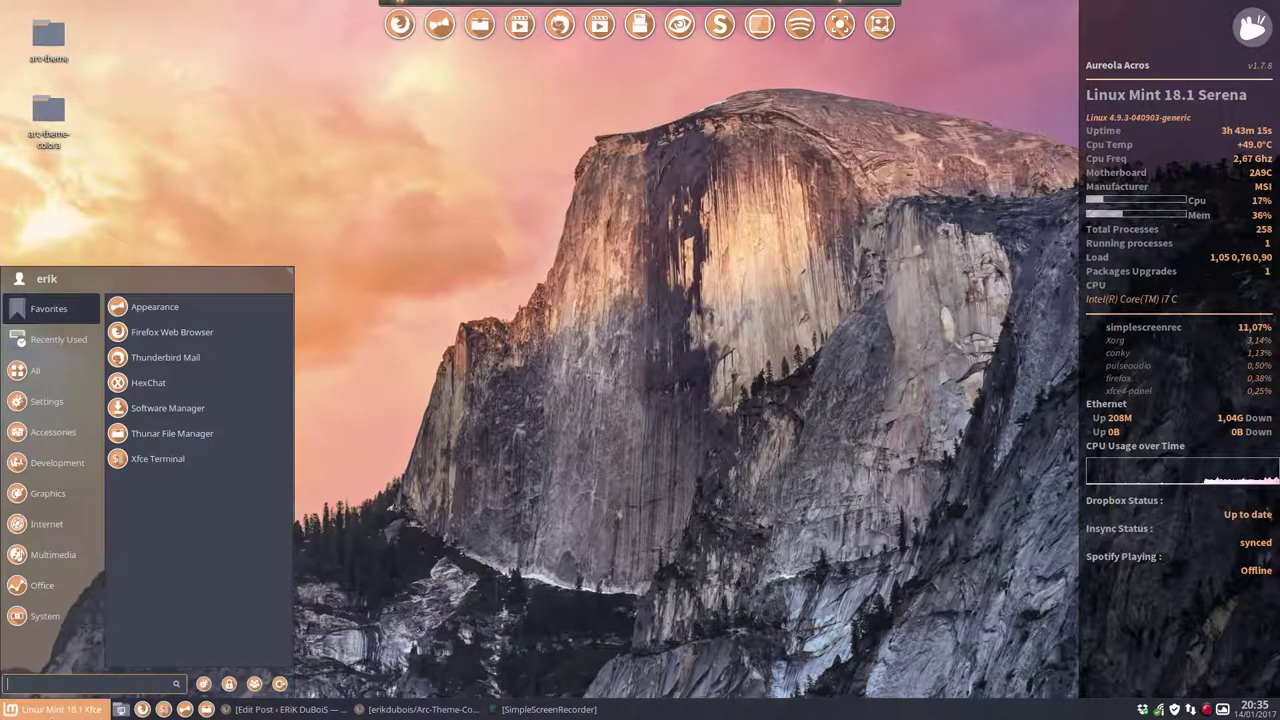
{"action": "mouse_move", "coordinate": [46, 401]}
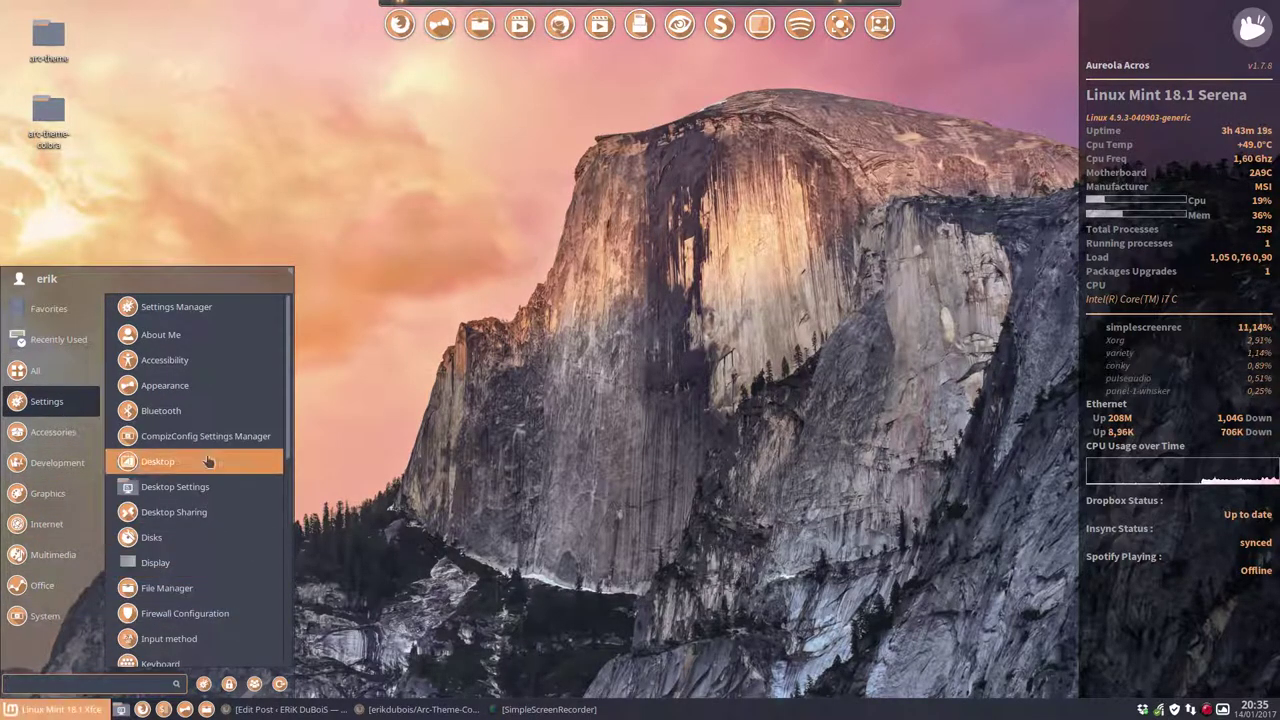
{"action": "left_click", "coordinate": [206, 310]}
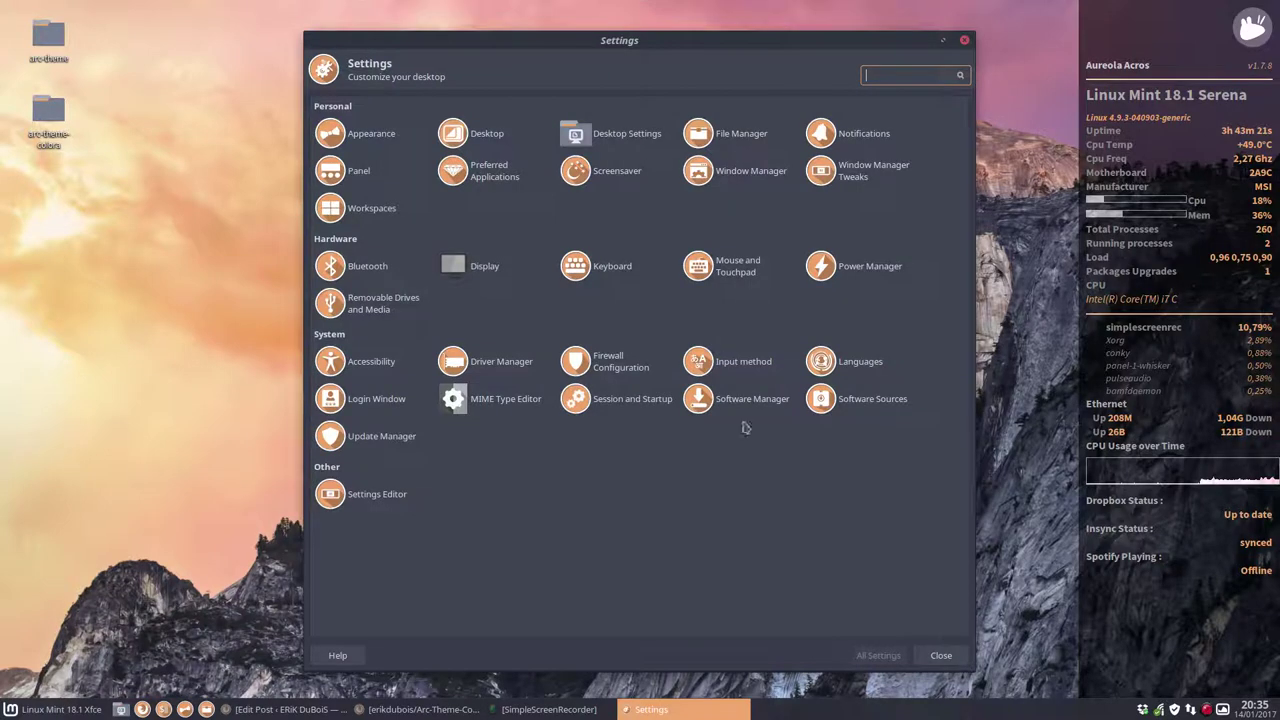
{"action": "left_click", "coordinate": [908, 77]}
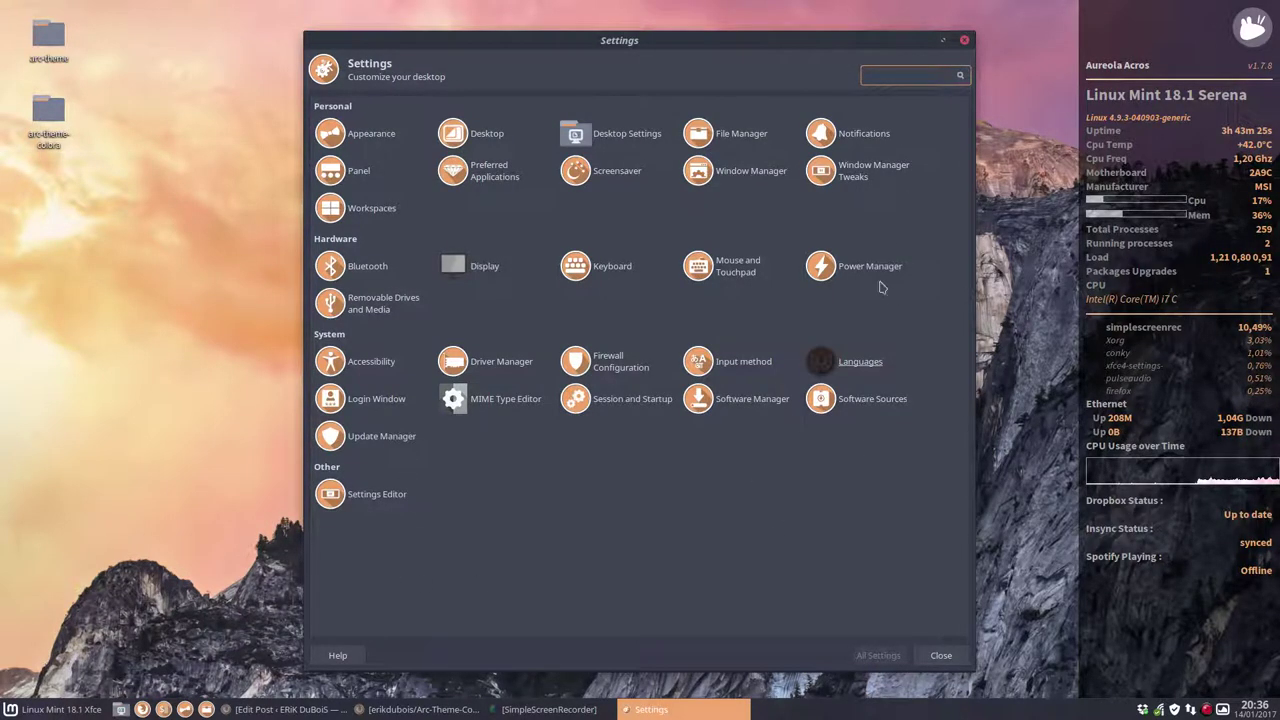
{"action": "left_click", "coordinate": [964, 40]}
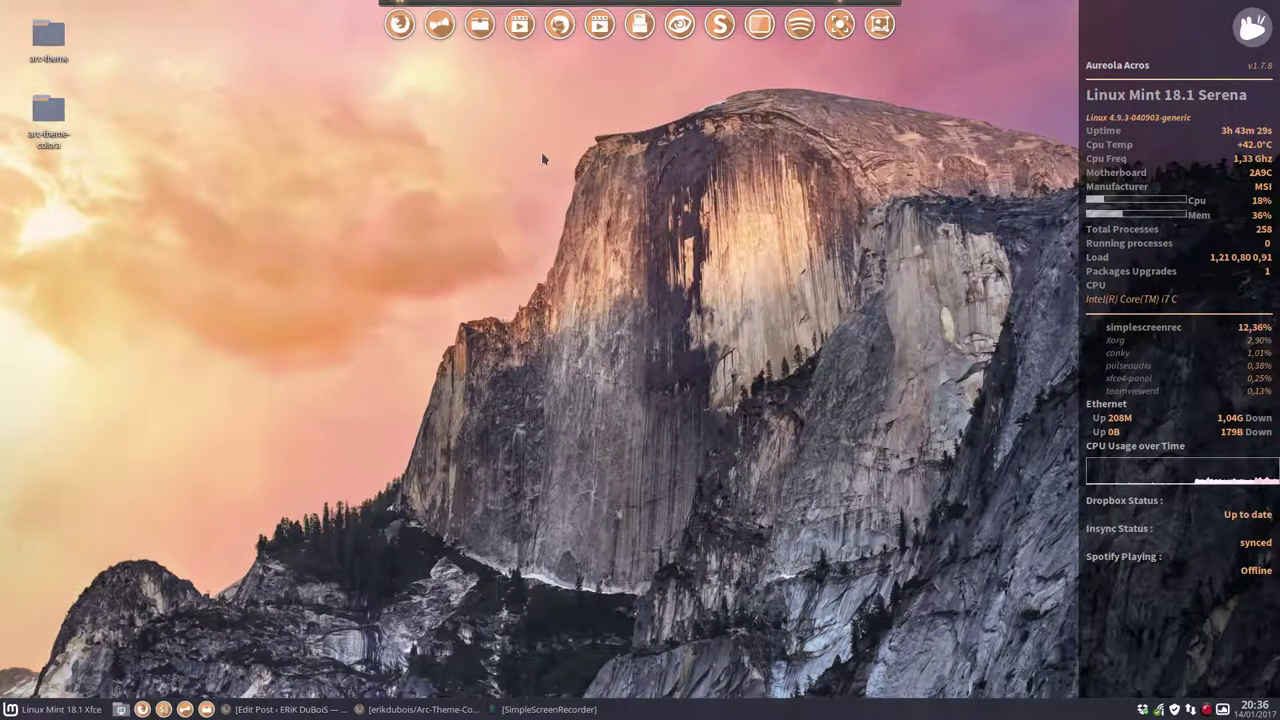
{"action": "left_click", "coordinate": [725, 30]}
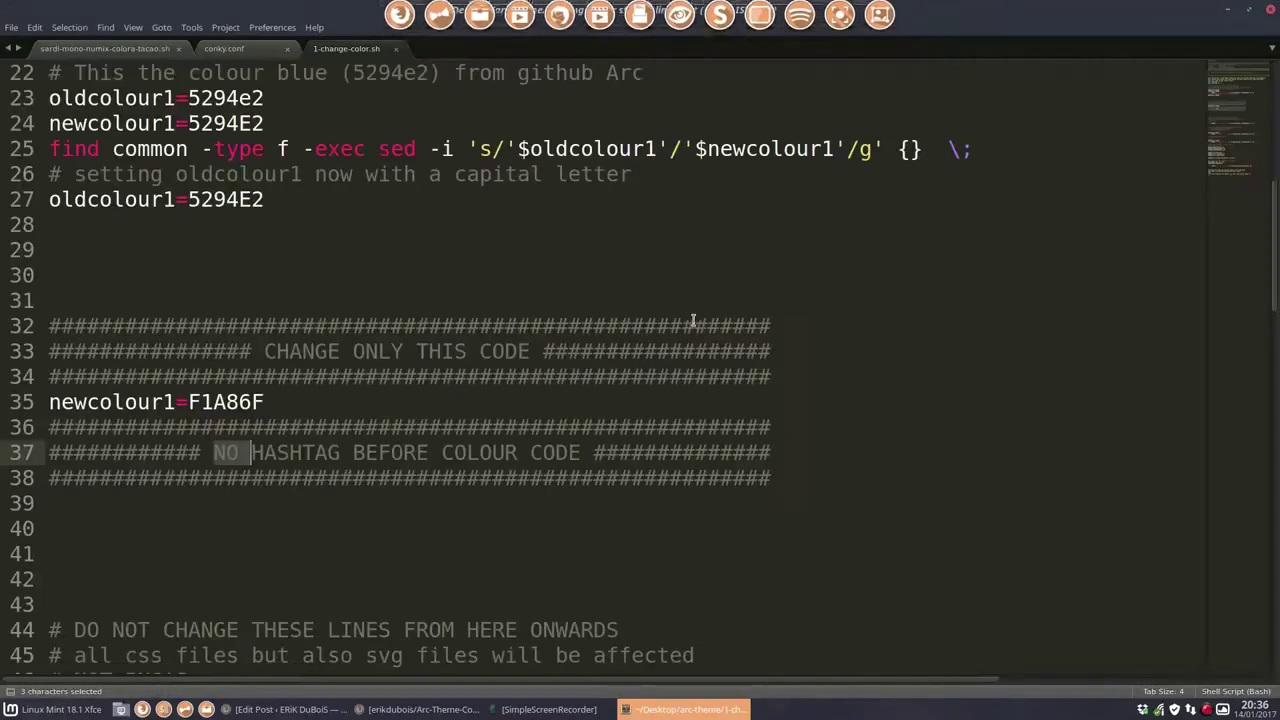
{"action": "left_click", "coordinate": [12, 28]}
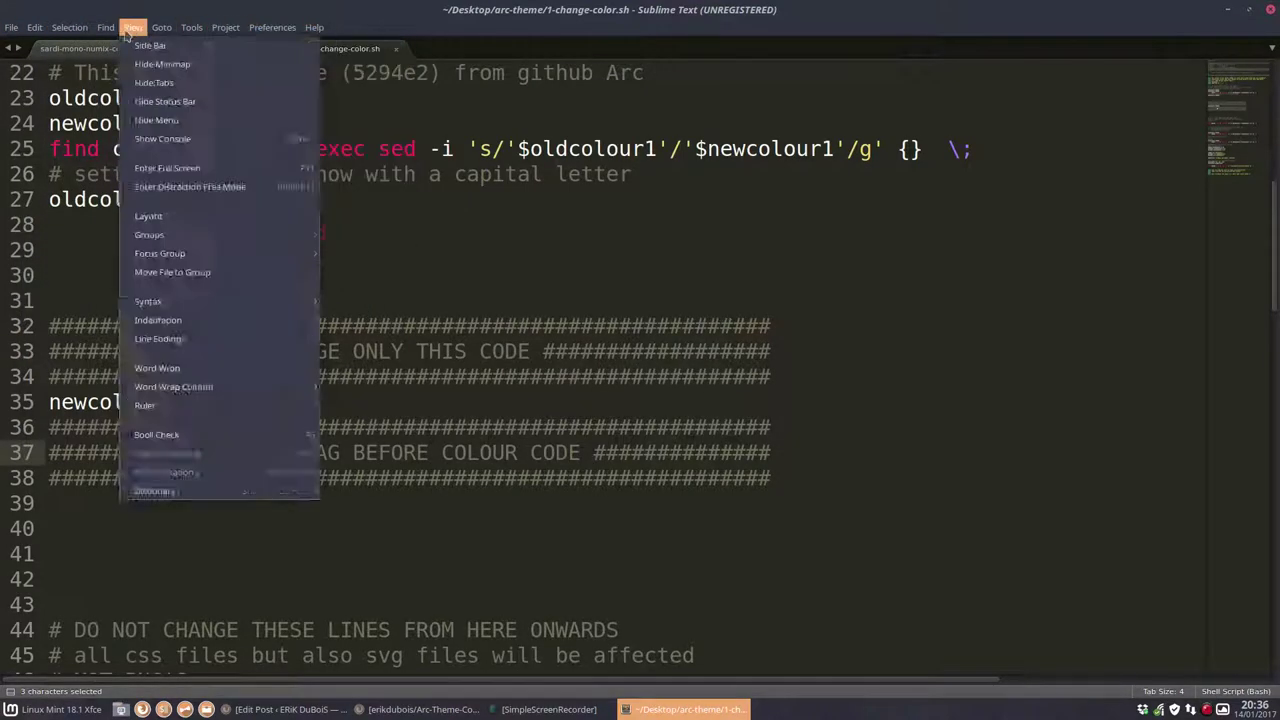
{"action": "key", "text": "Escape"}
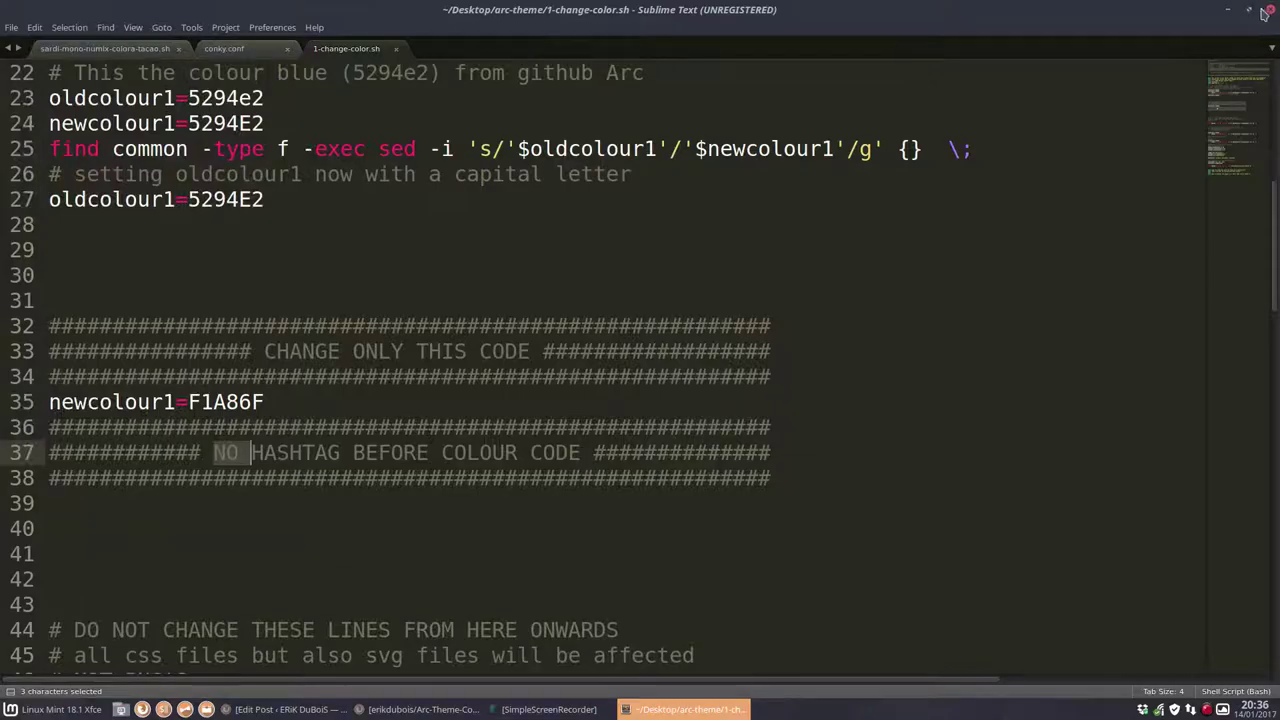
{"action": "left_click", "coordinate": [1271, 11]}
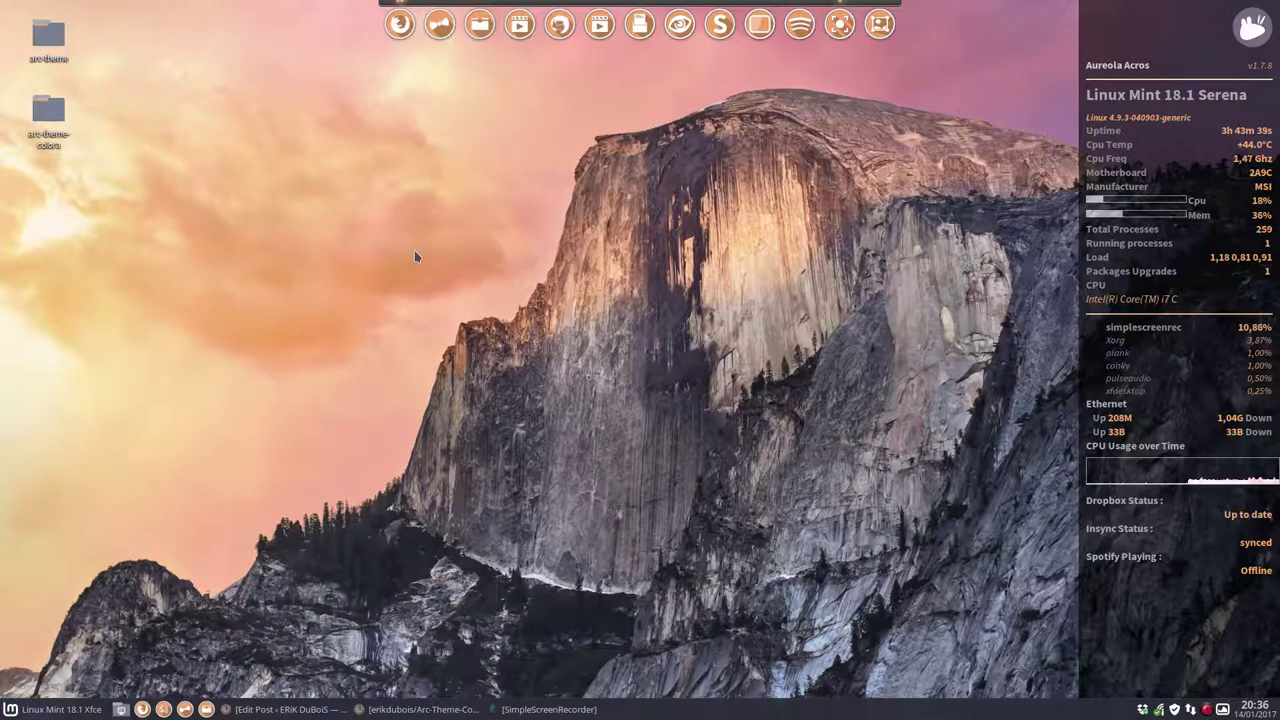
{"action": "double_click", "coordinate": [48, 36]}
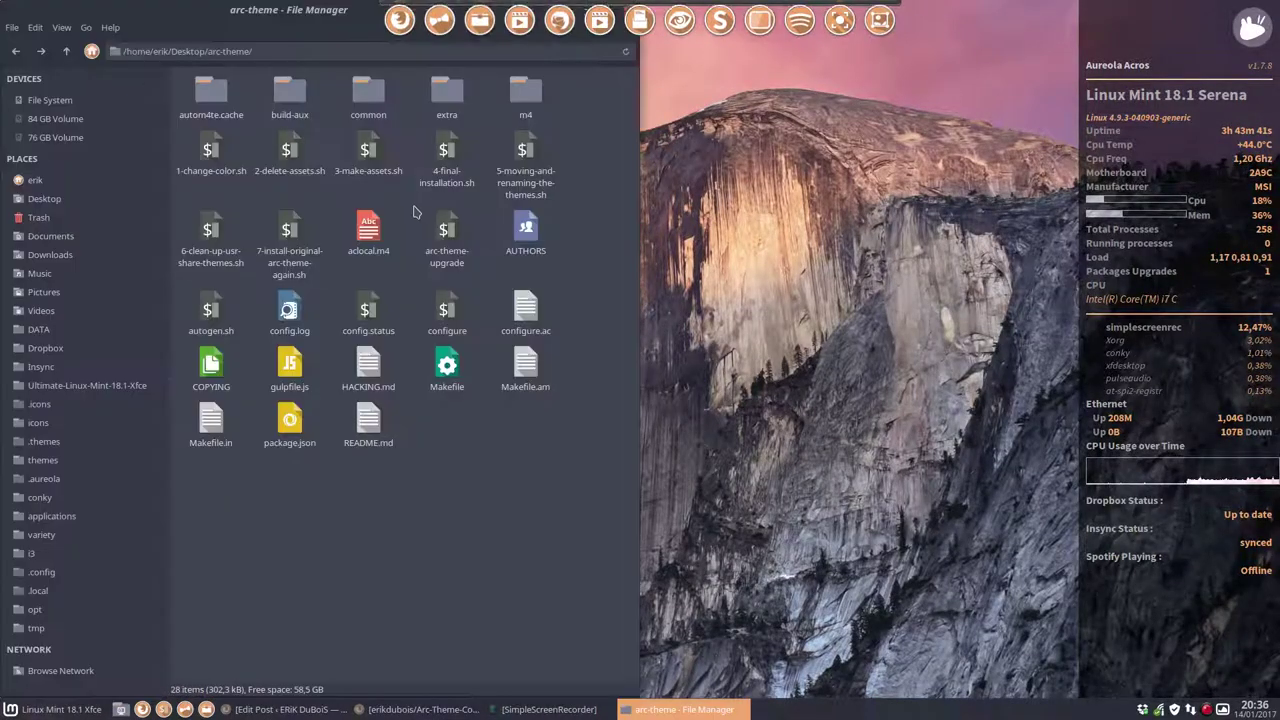
{"action": "double_click", "coordinate": [368, 16]}
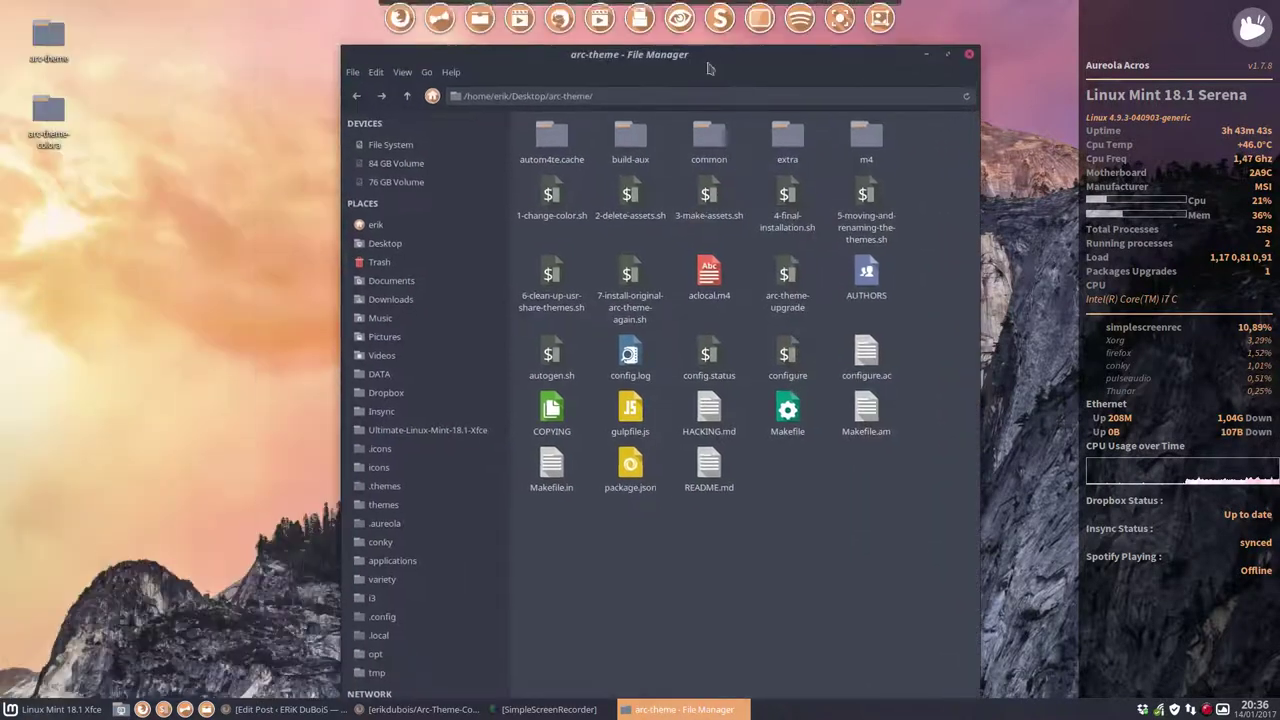
{"action": "left_click", "coordinate": [355, 74]}
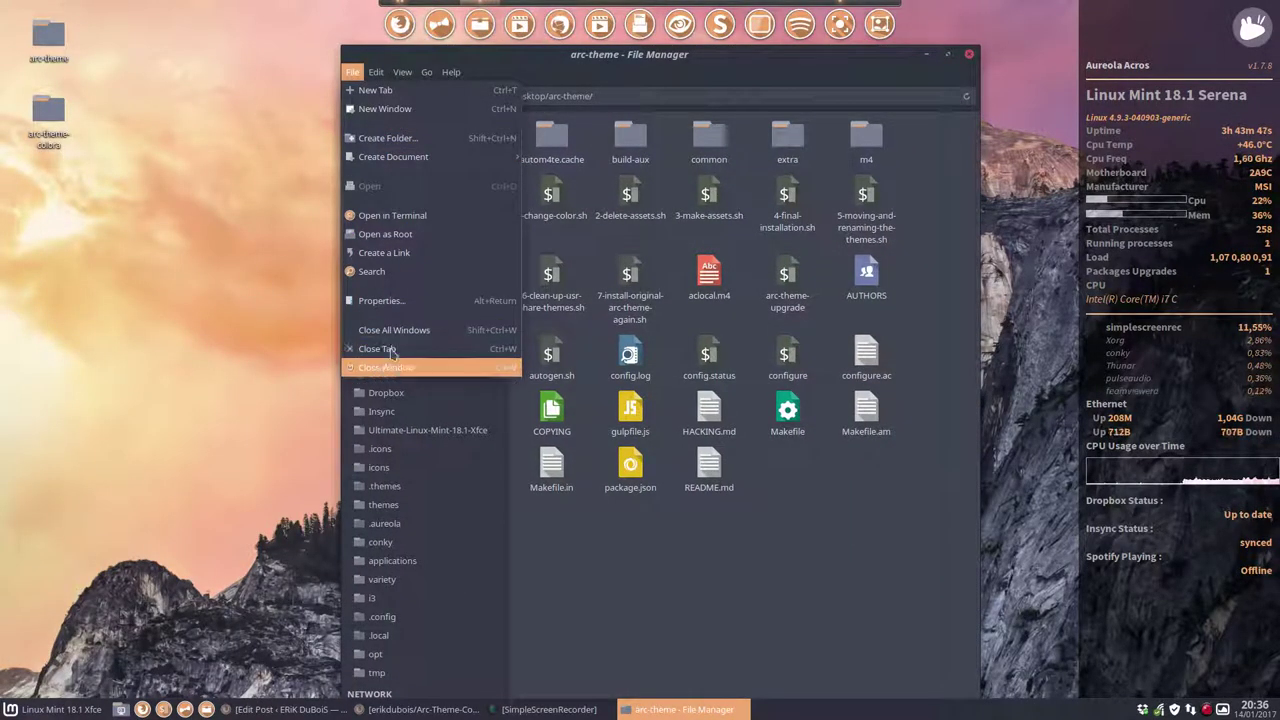
{"action": "mouse_move", "coordinate": [376, 70]}
{"action": "mouse_move", "coordinate": [449, 73]}
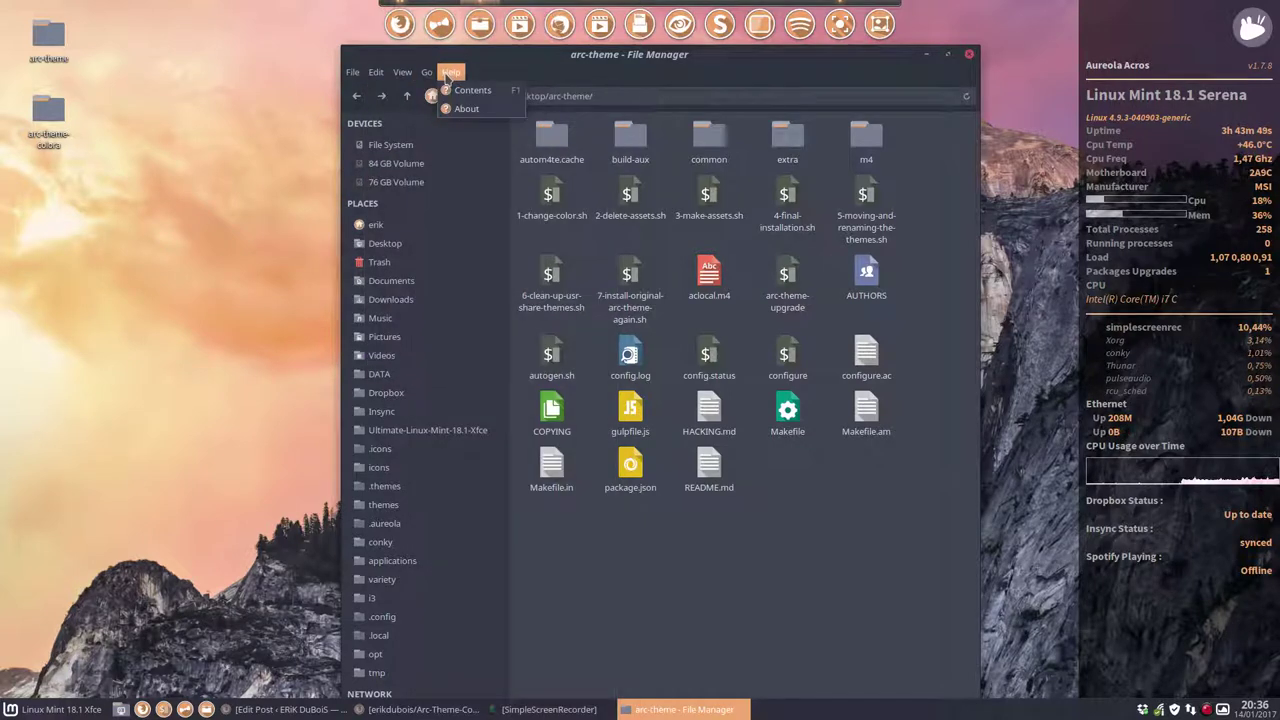
{"action": "left_click", "coordinate": [630, 72]}
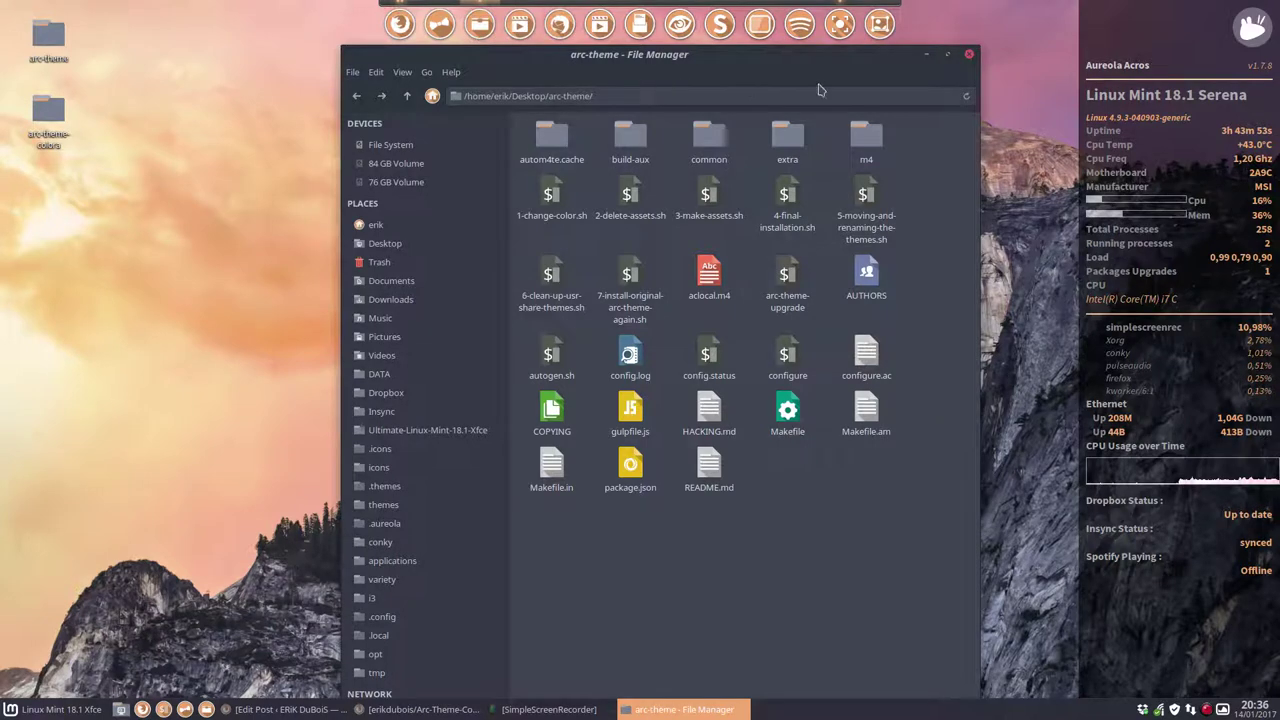
{"action": "left_click", "coordinate": [969, 54]}
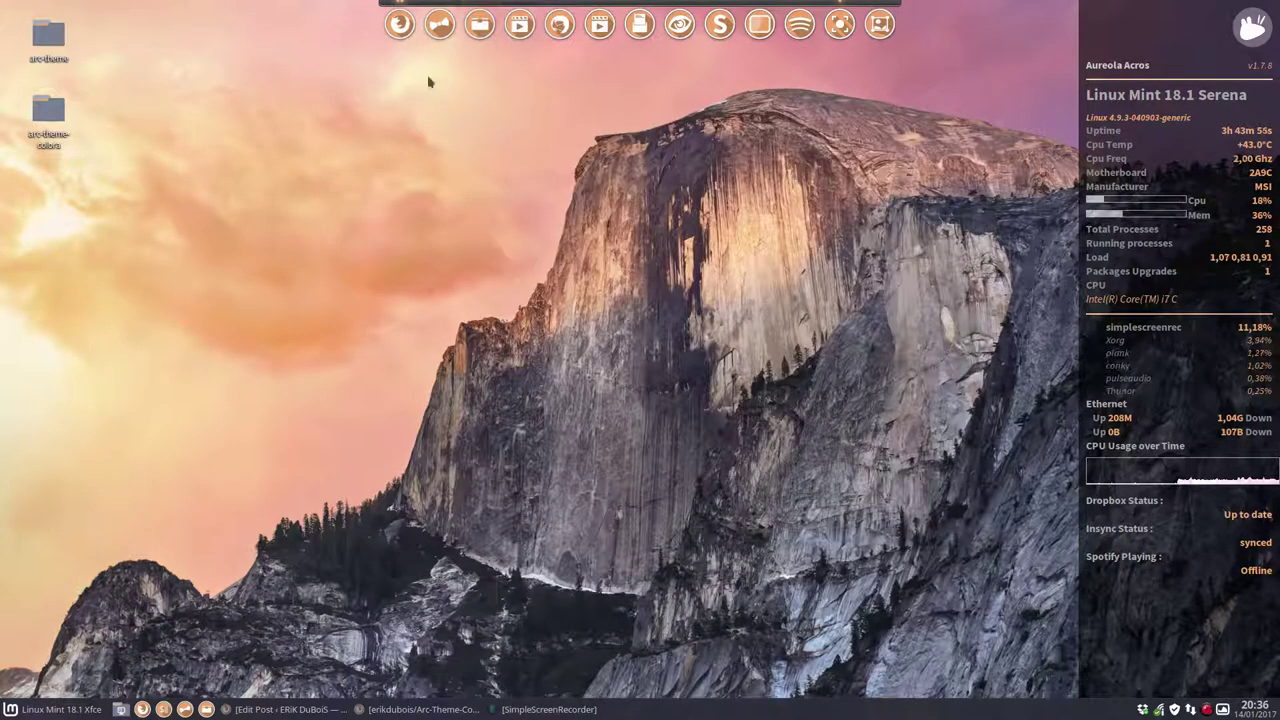
{"action": "left_click", "coordinate": [437, 710]}
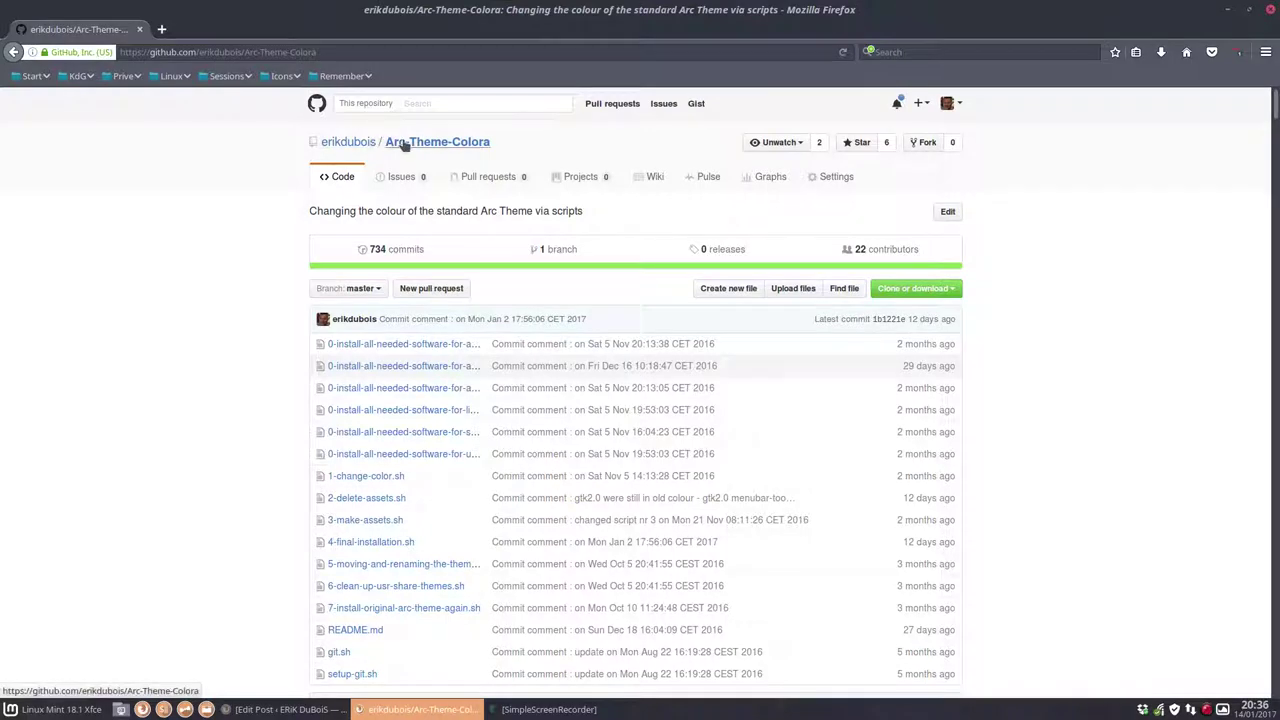
- Filter the owner's repositories by 'mint' and open Mint-Y-Colora-Theme
{"action": "left_click", "coordinate": [352, 143]}
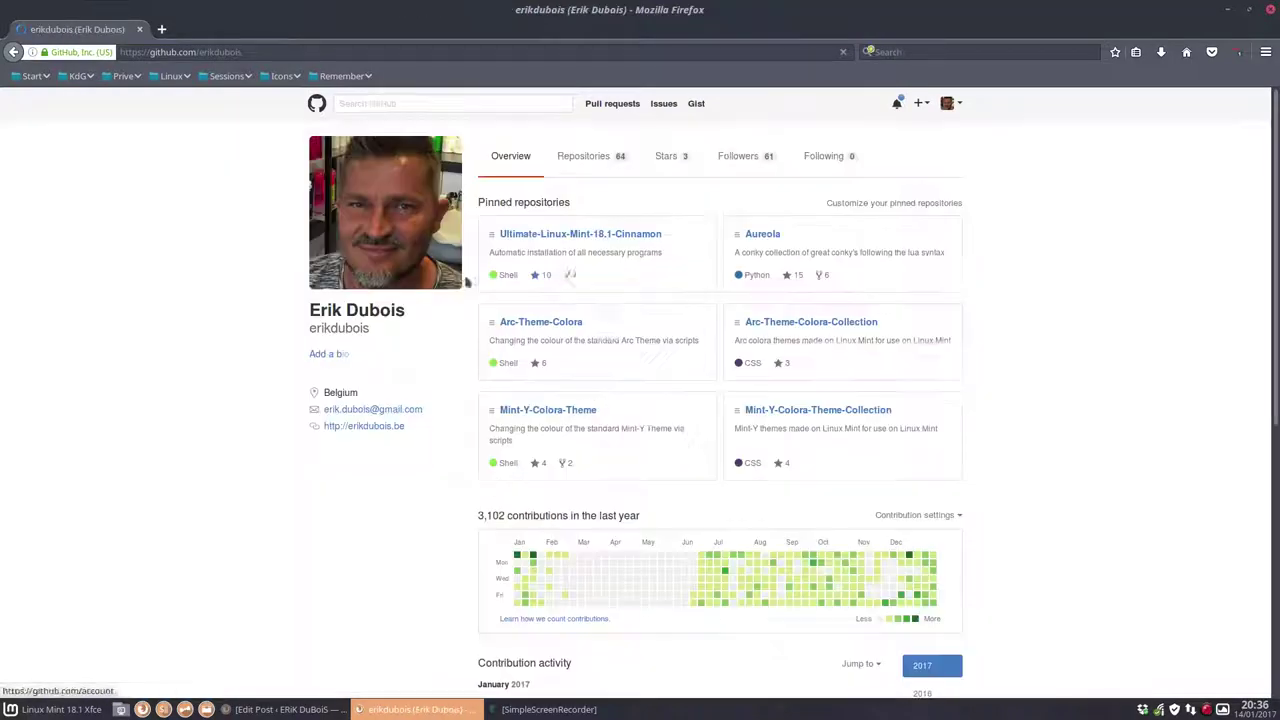
{"action": "left_click", "coordinate": [590, 158]}
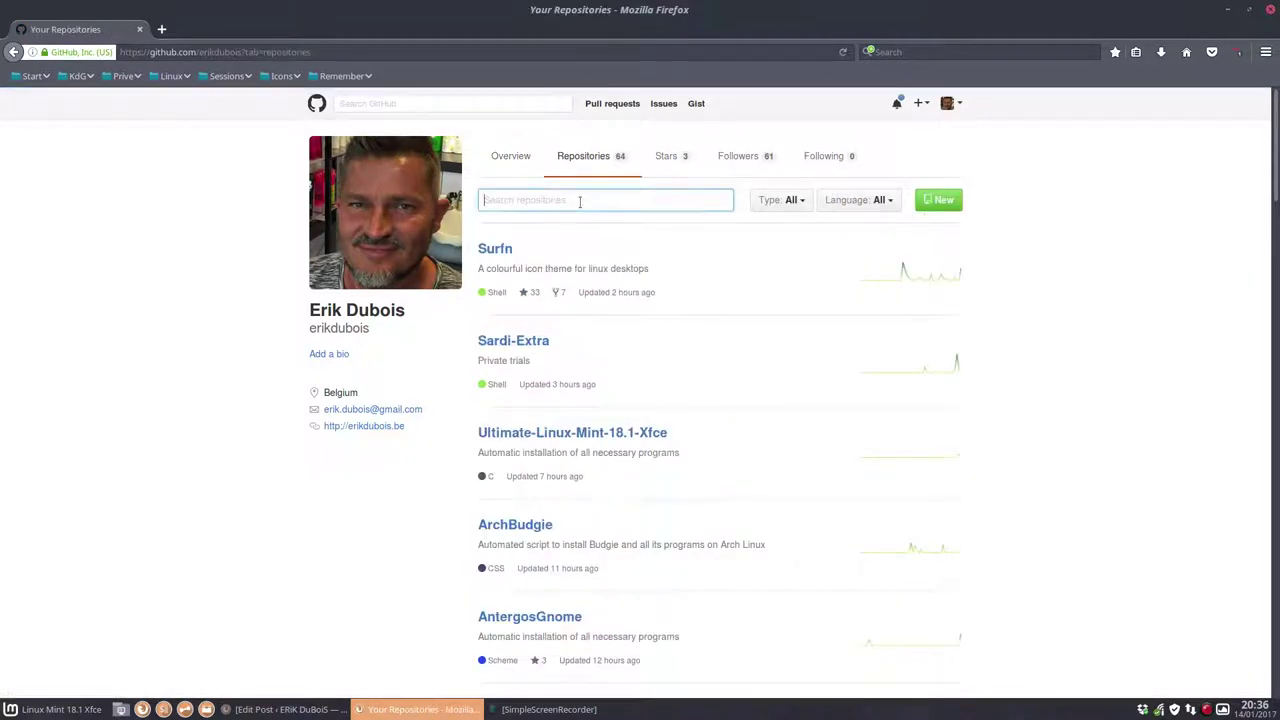
{"action": "type", "text": "mint"}
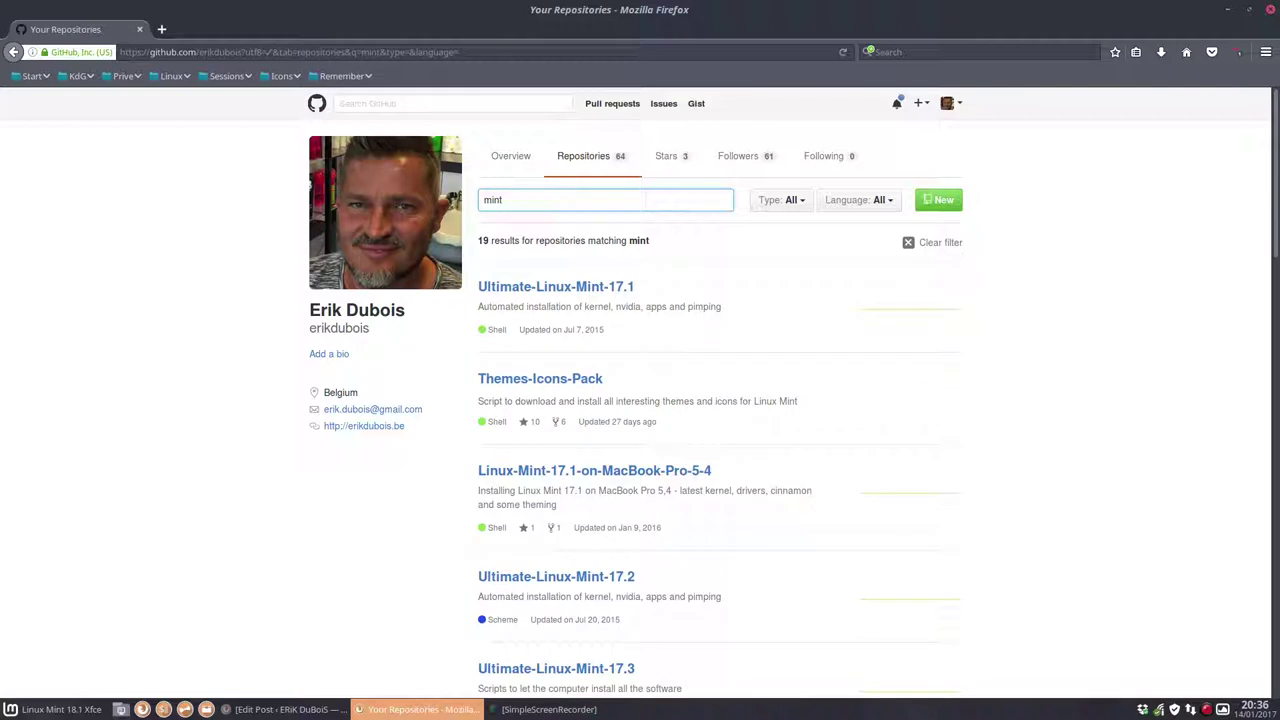
{"action": "scroll", "coordinate": [640, 263], "scroll_direction": "down", "scroll_amount": 5}
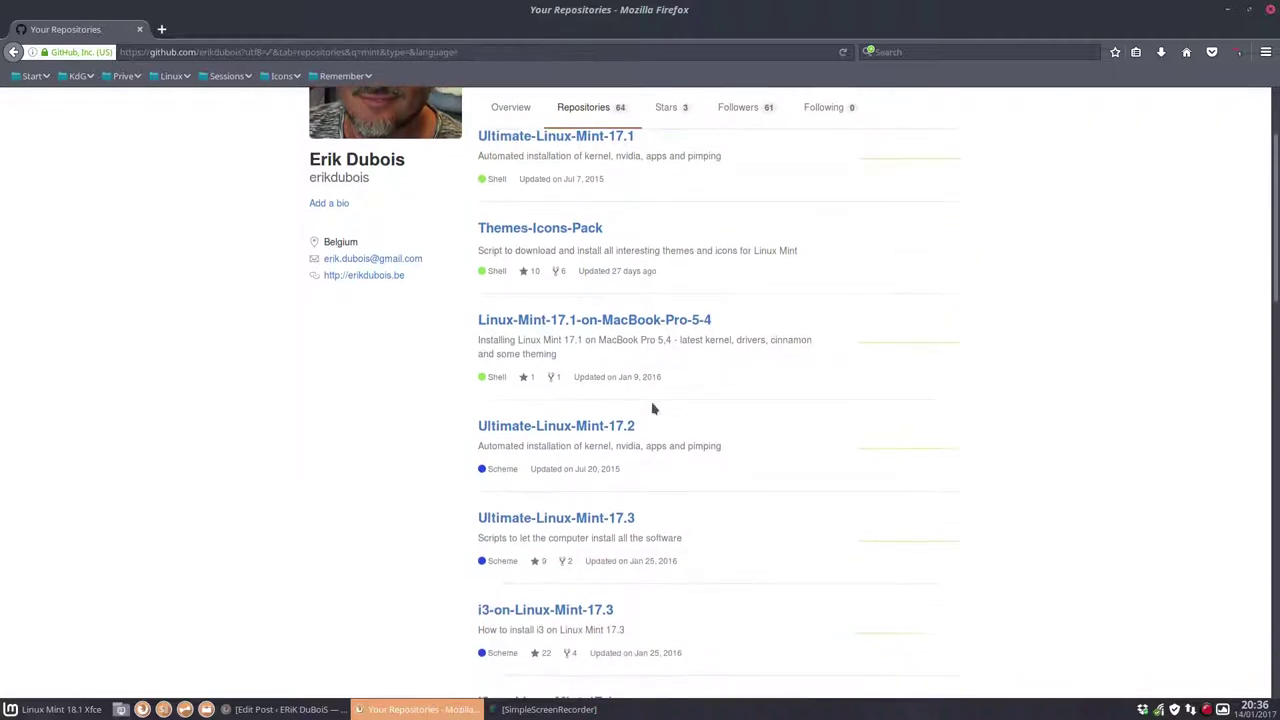
{"action": "scroll", "coordinate": [652, 409], "scroll_direction": "down", "scroll_amount": 6}
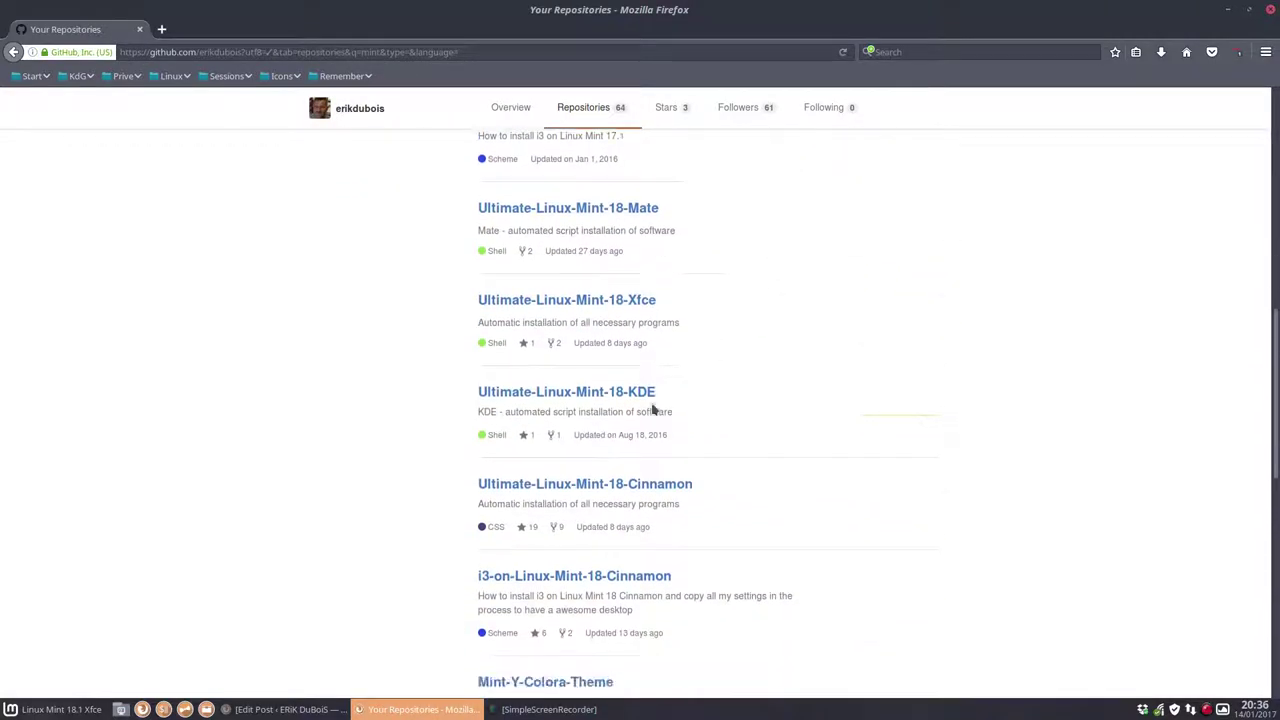
{"action": "left_click", "coordinate": [605, 474]}
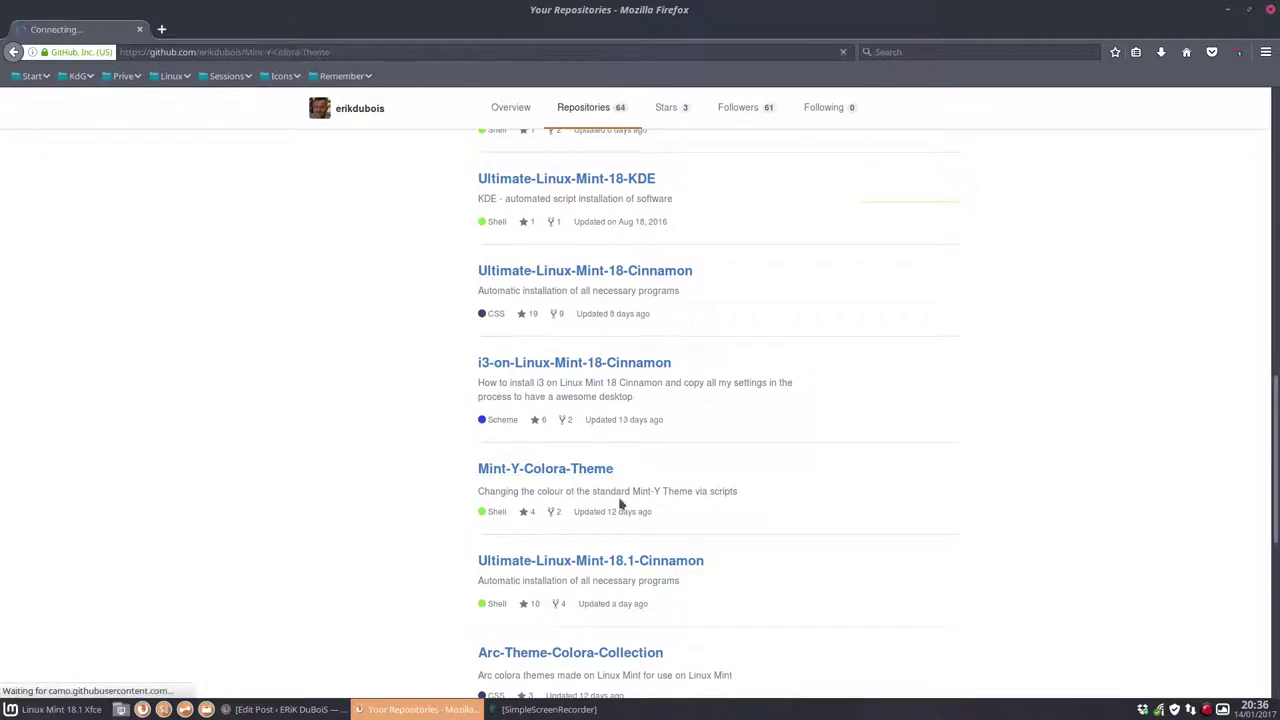
- Scroll through the README theme screenshots, then minimize Firefox
{"action": "scroll", "coordinate": [283, 514], "scroll_direction": "down", "scroll_amount": 10}
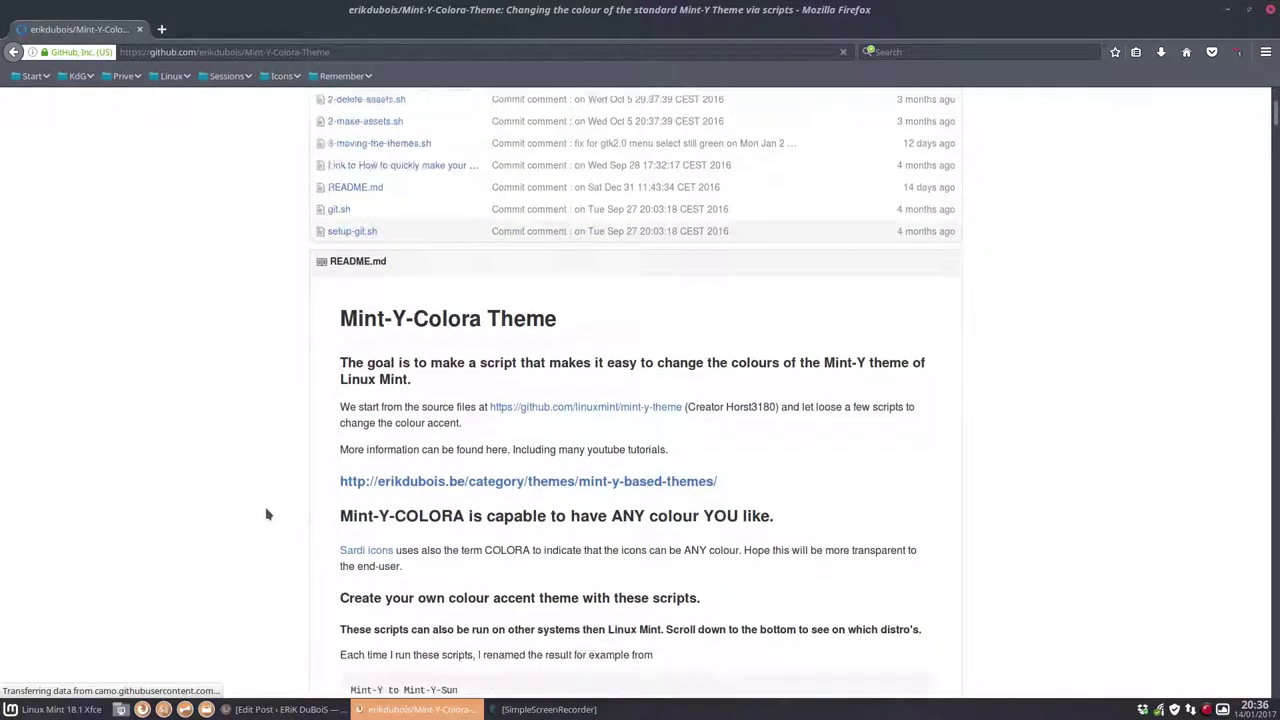
{"action": "scroll", "coordinate": [266, 514], "scroll_direction": "down", "scroll_amount": 8}
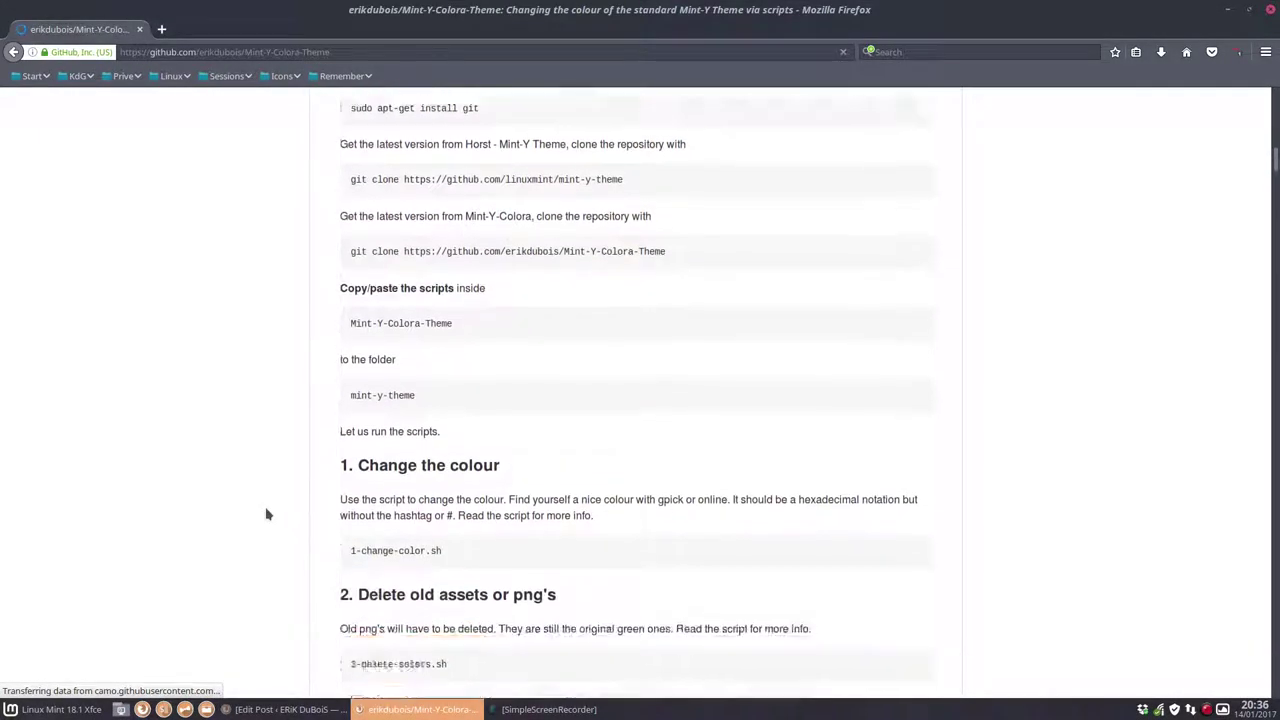
{"action": "scroll", "coordinate": [266, 514], "scroll_direction": "down", "scroll_amount": 6}
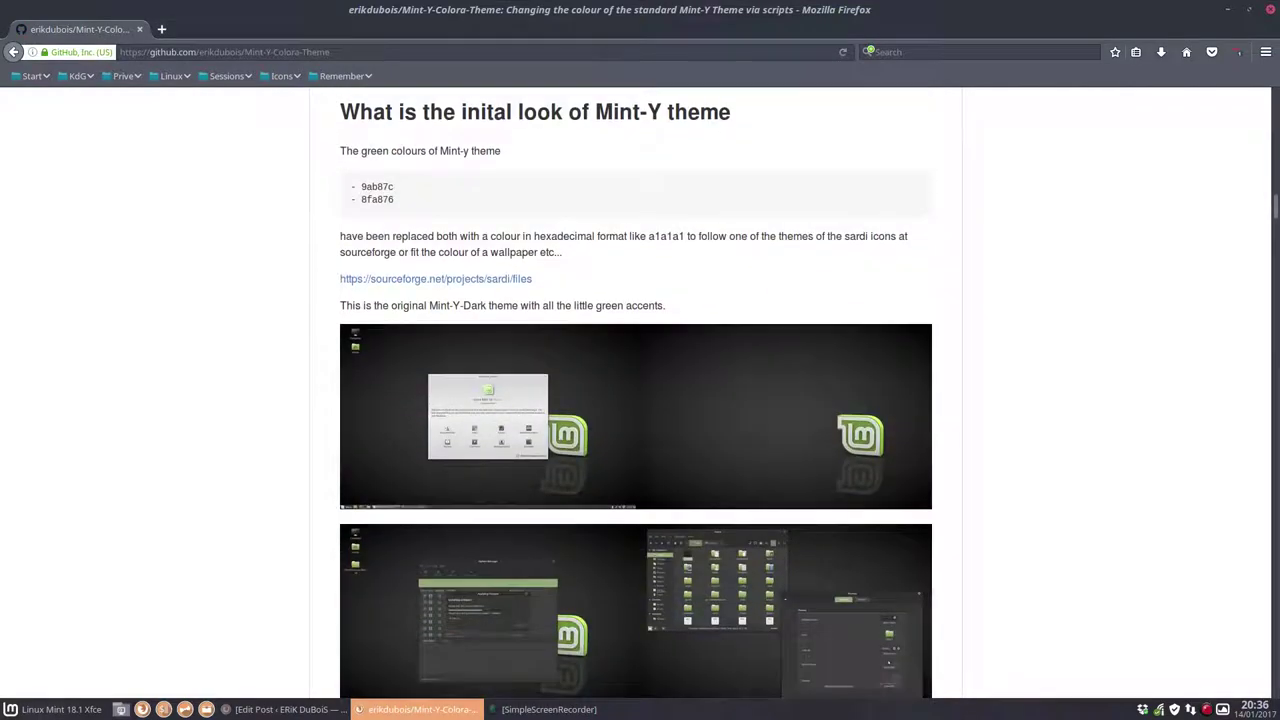
{"action": "scroll", "coordinate": [266, 514], "scroll_direction": "down", "scroll_amount": 7}
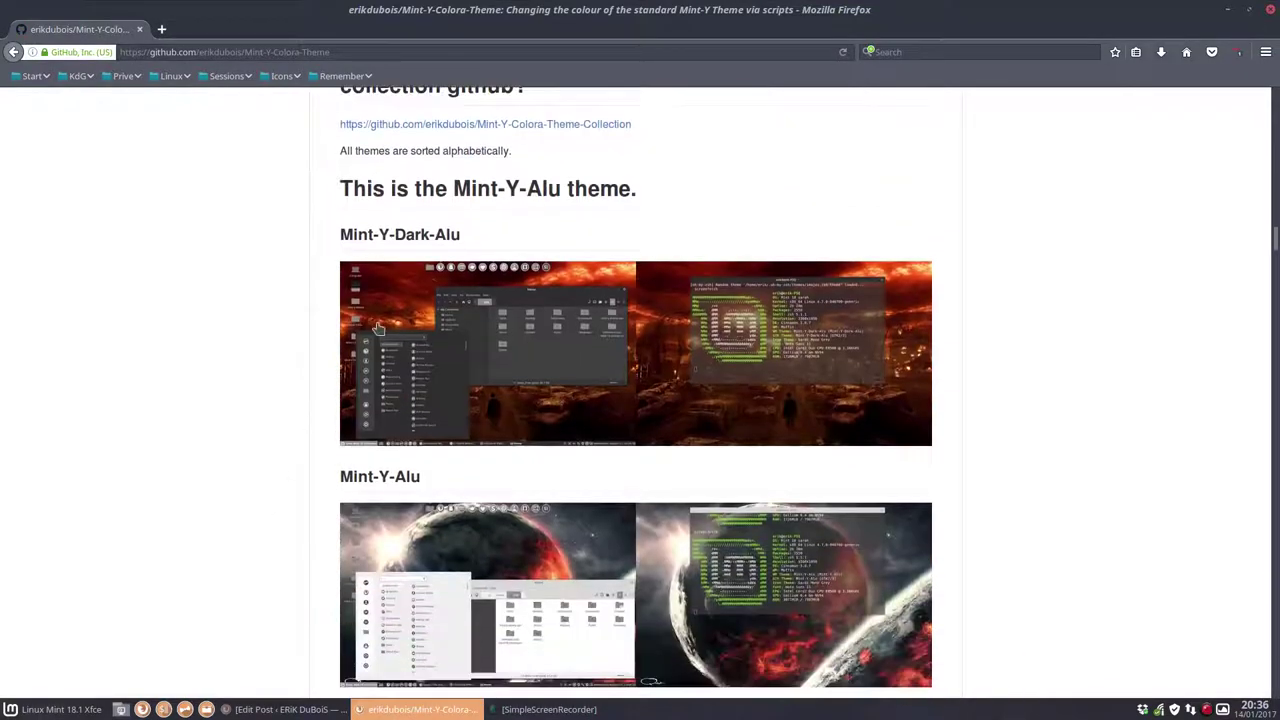
{"action": "scroll", "coordinate": [457, 438], "scroll_direction": "down", "scroll_amount": 10}
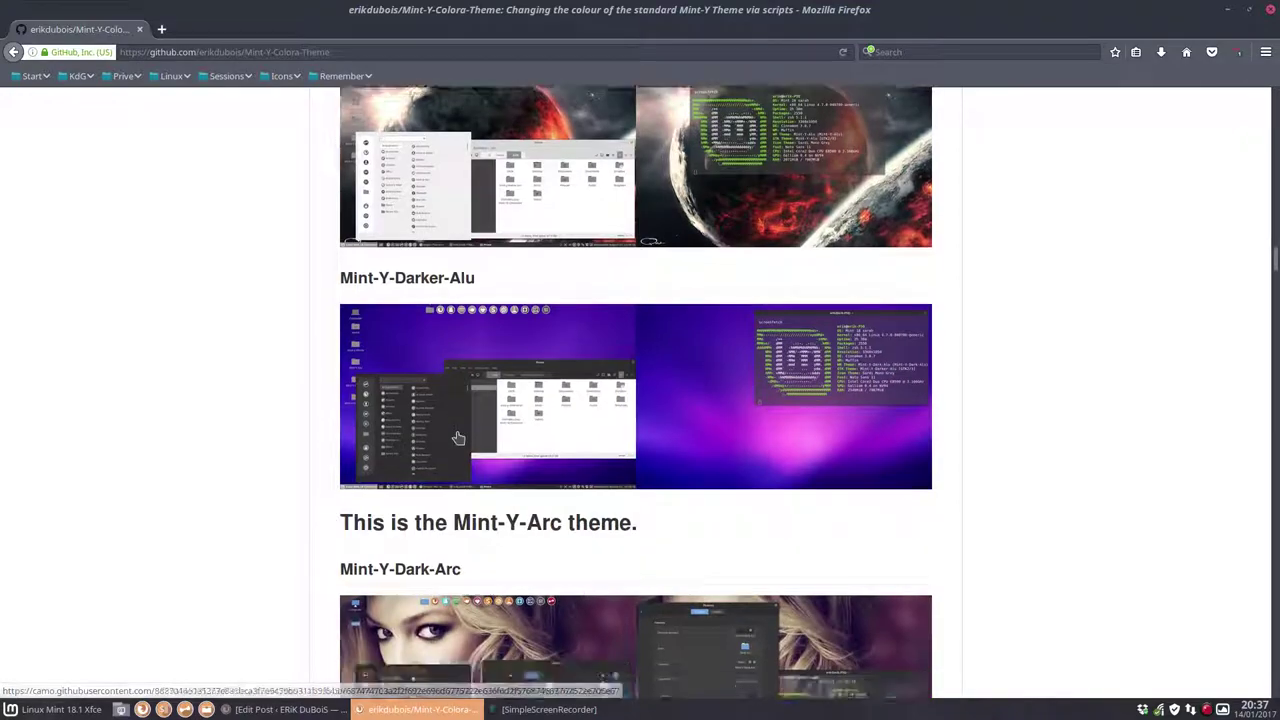
{"action": "scroll", "coordinate": [457, 438], "scroll_direction": "down", "scroll_amount": 13}
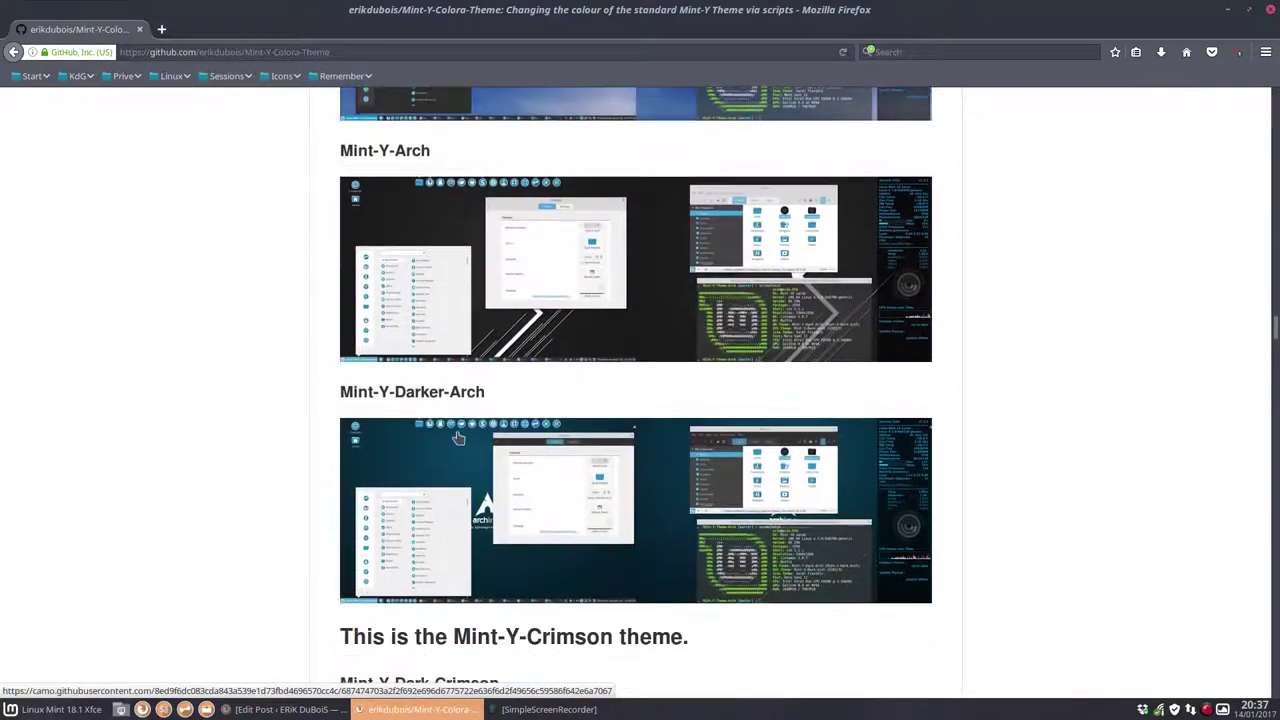
{"action": "scroll", "coordinate": [457, 438], "scroll_direction": "down", "scroll_amount": 4}
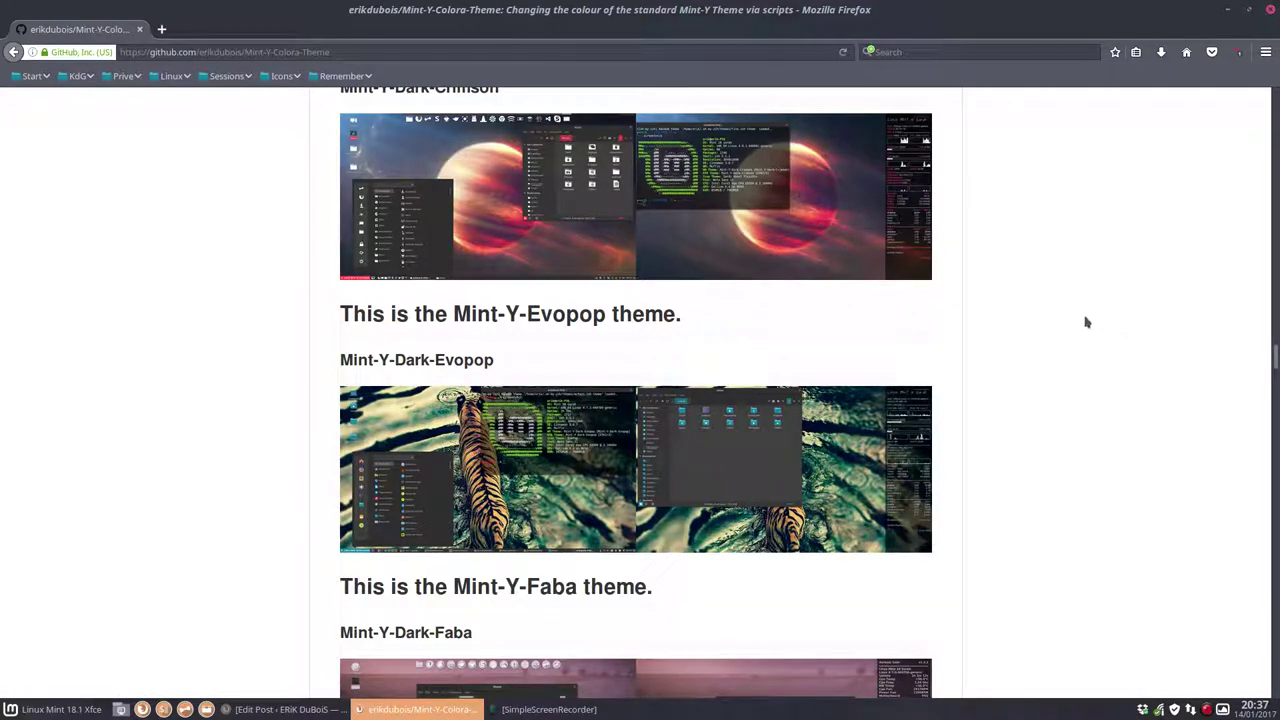
{"action": "left_click", "coordinate": [1229, 12]}
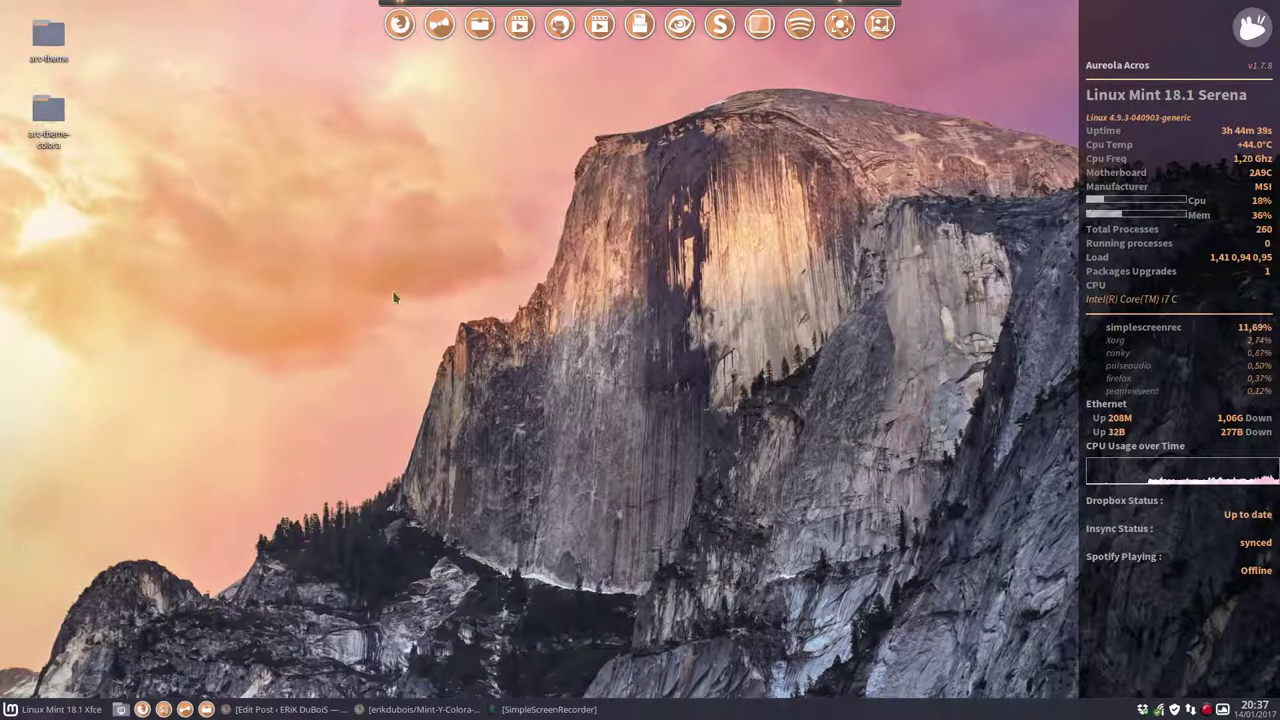
{"action": "left_click", "coordinate": [60, 706]}
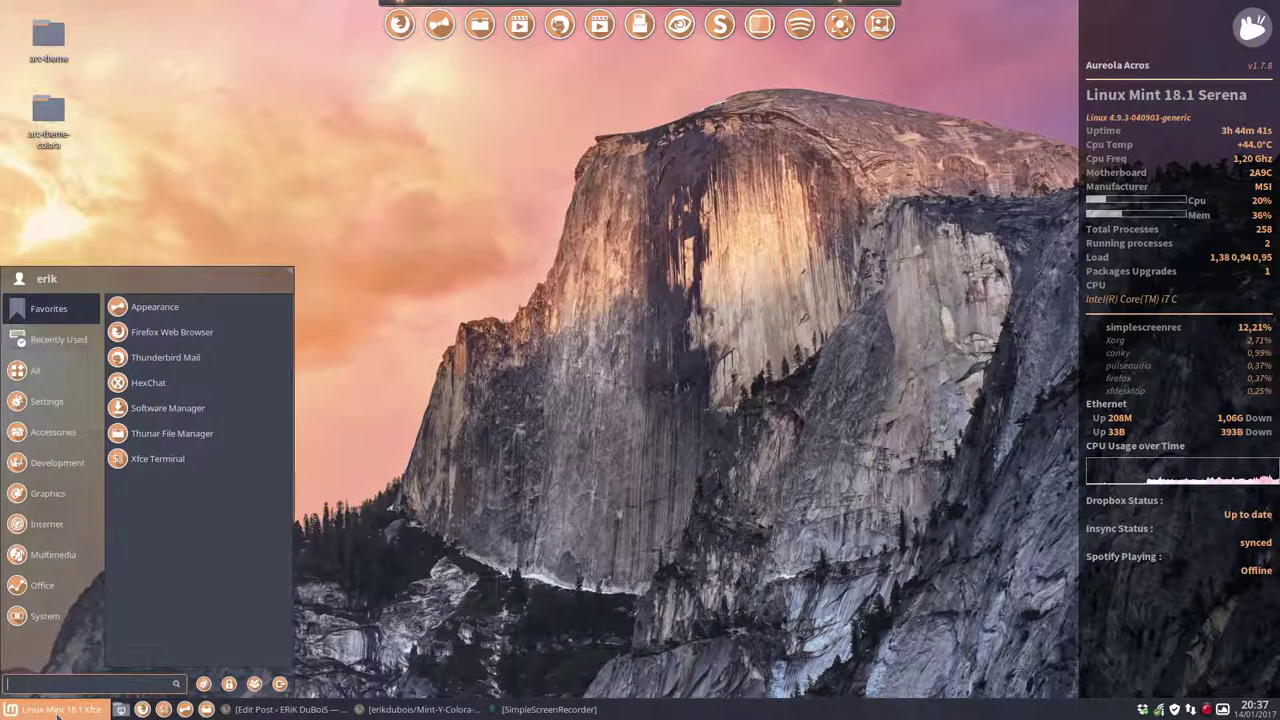
{"action": "left_click", "coordinate": [610, 321]}
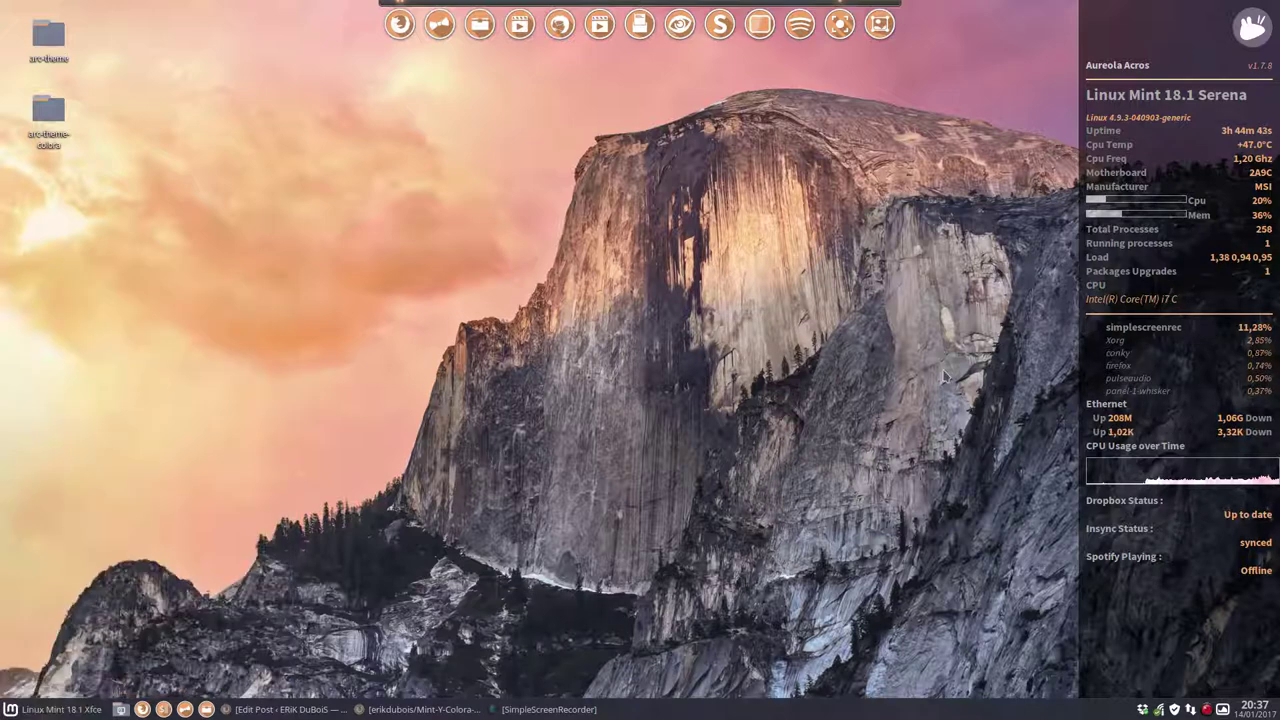